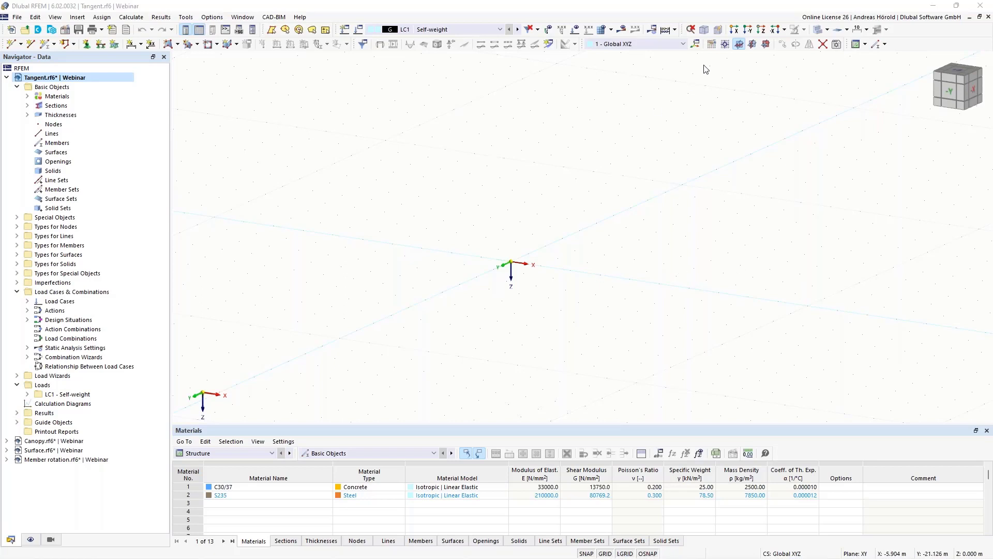
View the model along Z and draw a single line from the origin to X 0, Y -7, Z 0 m.
left_click(762, 30)
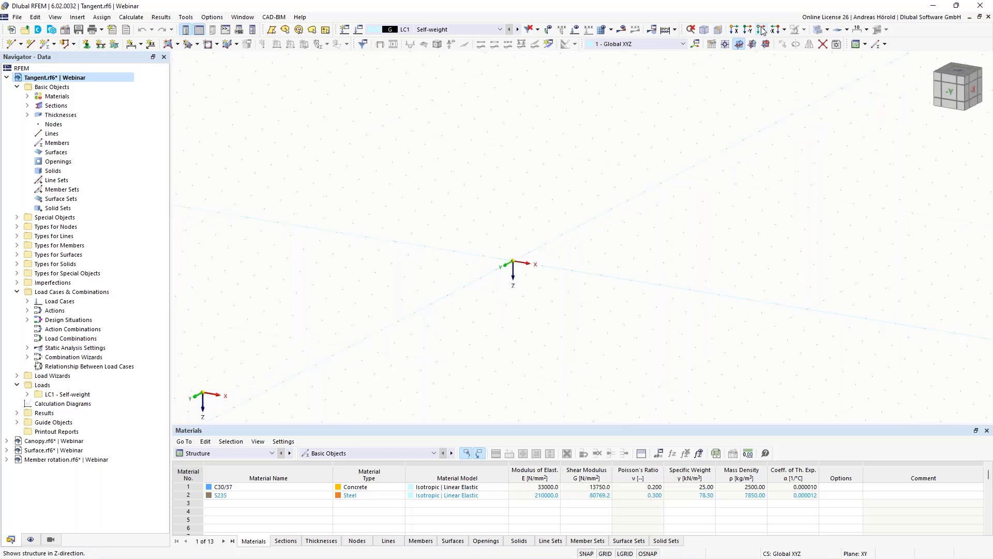
mouse_move(668, 256)
middle_mouse_down()
mouse_move(659, 240)
mouse_move(656, 281)
middle_mouse_up()
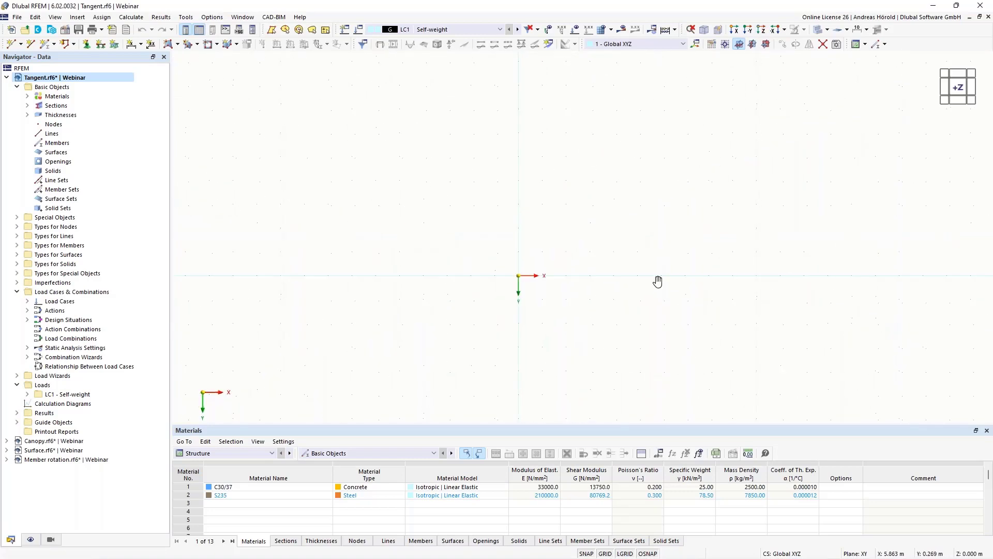
left_click(32, 47)
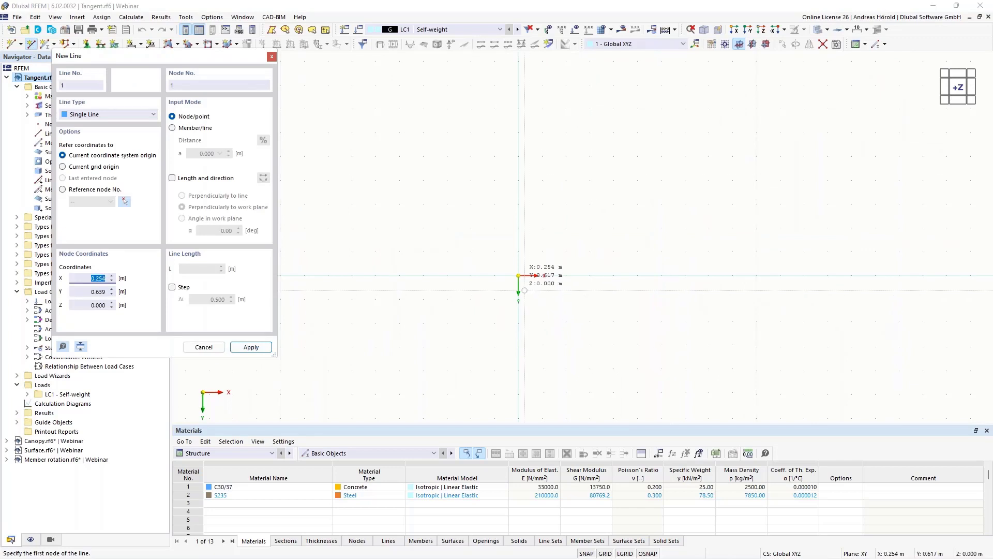
left_click(518, 275)
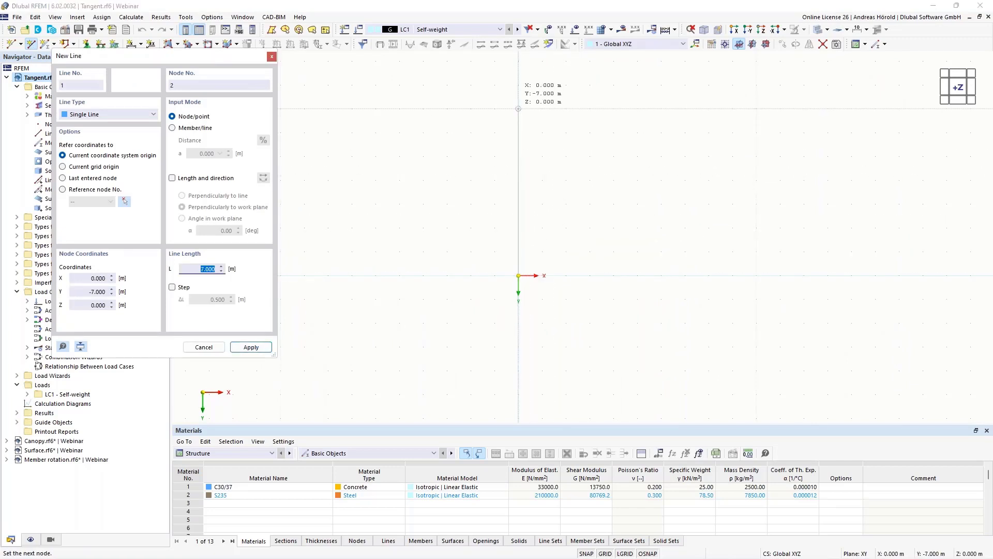
left_click(519, 109)
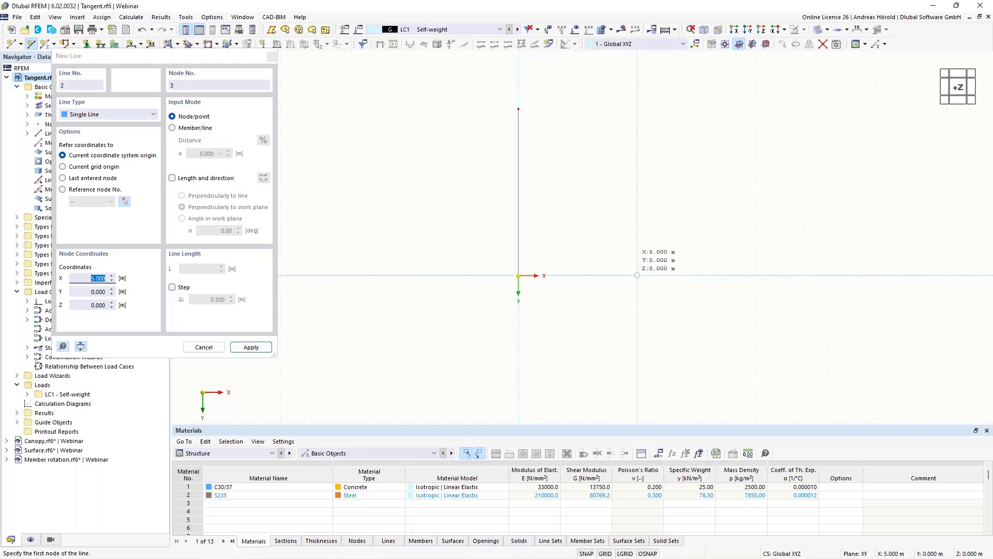
Draw a second single line parallel to the first, from X 5, Y 0 to X 5, Y -4 m.
left_click(651, 253)
left_click(653, 183)
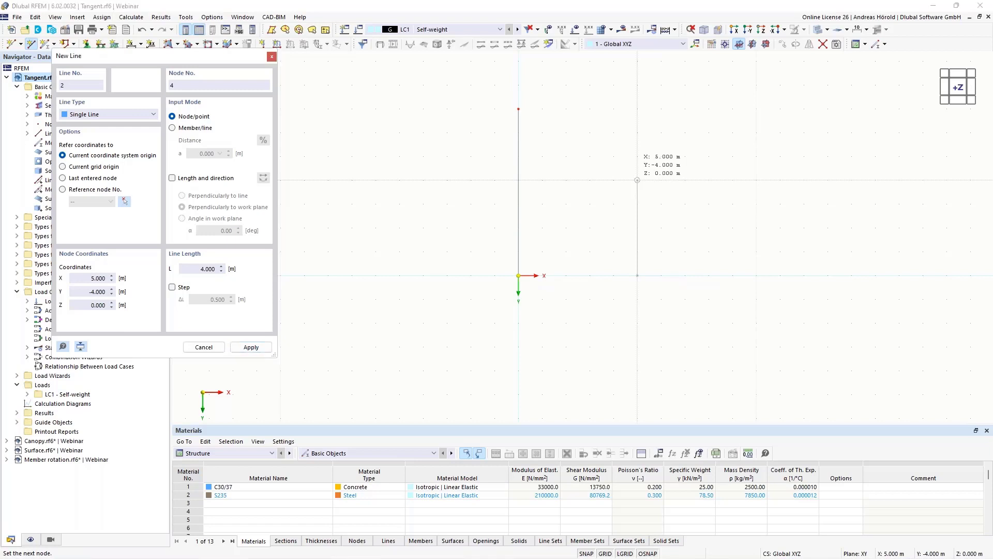
key("Escape")
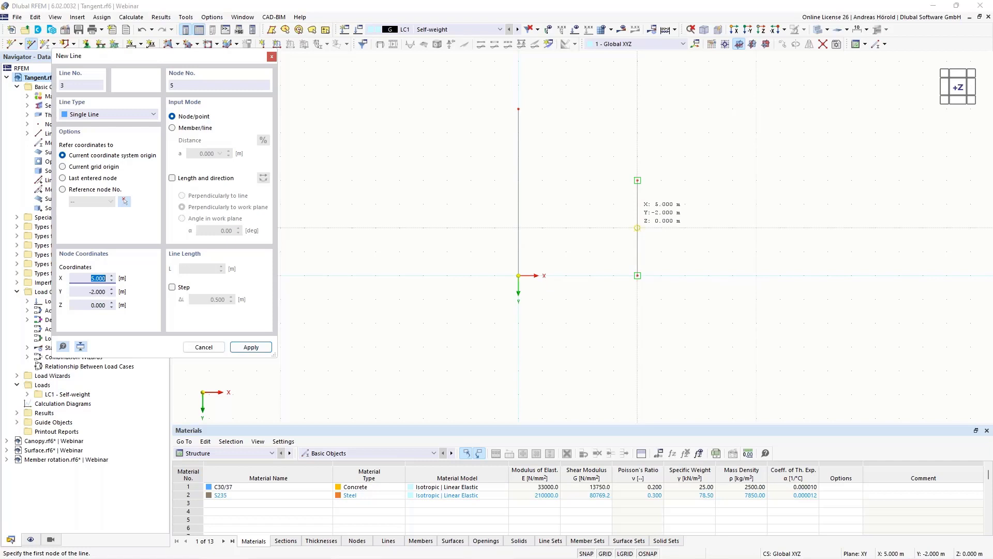
left_click(637, 227)
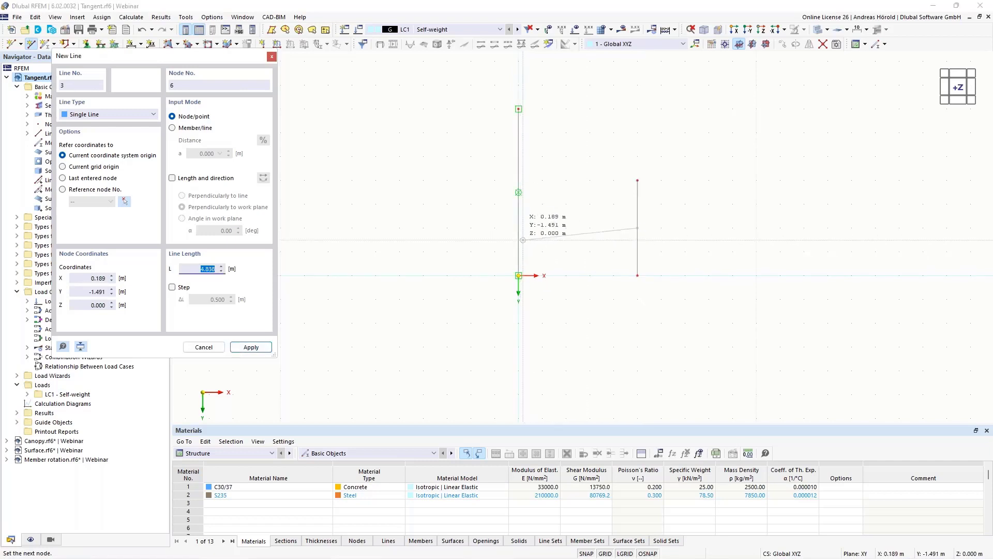
key("Escape")
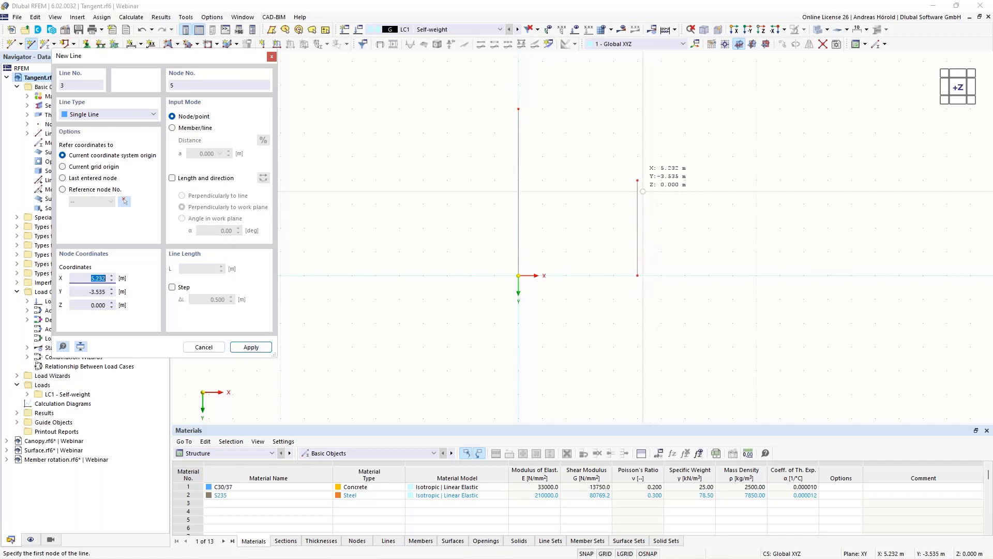
key("Escape")
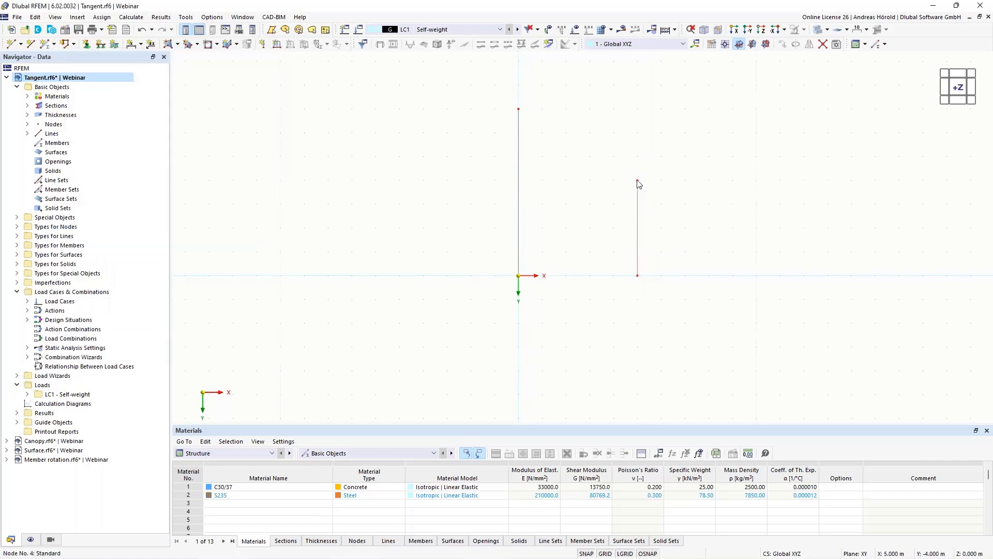
Move the free upper end node of the shorter line along Y so the line is about 5 m long.
left_click_drag(639, 163, 641, 165)
left_click(30, 44)
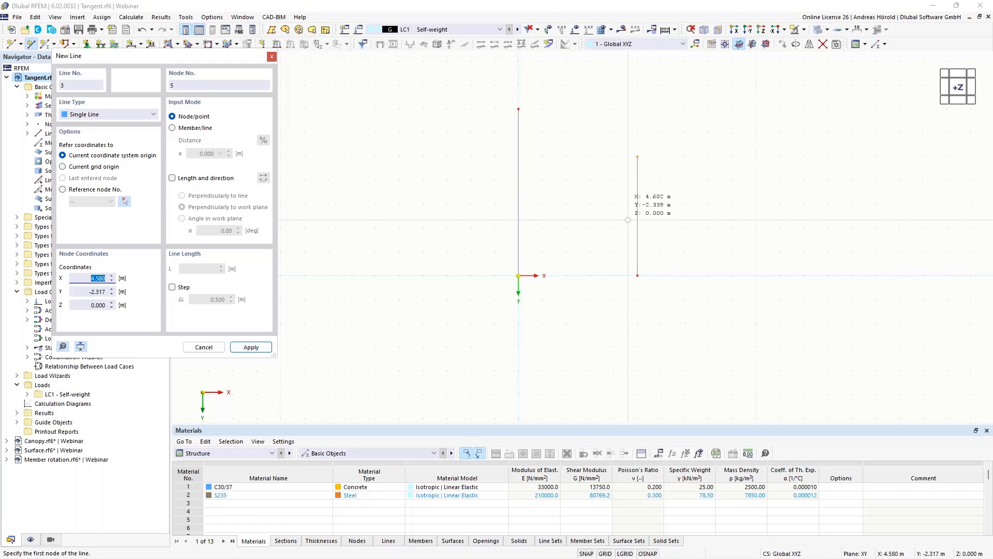
left_click(637, 216)
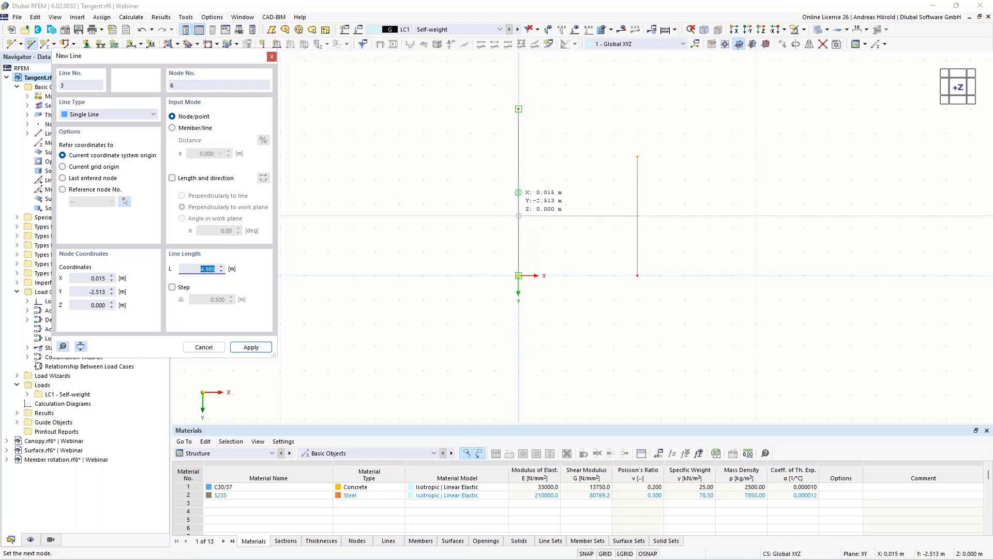
key("Escape")
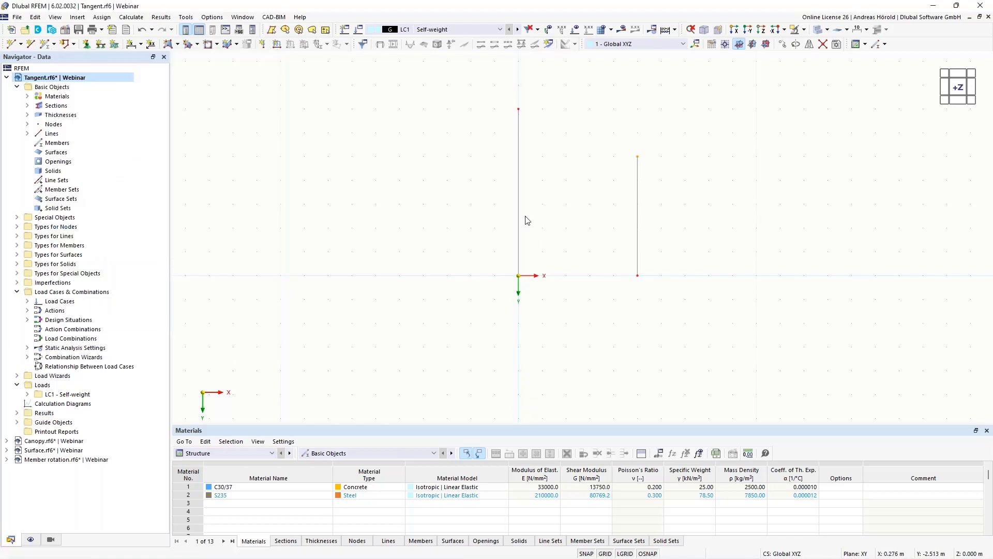
Draw a freely sized circle in the XY plane on the negative X side of the two parallel lines.
left_click(73, 44)
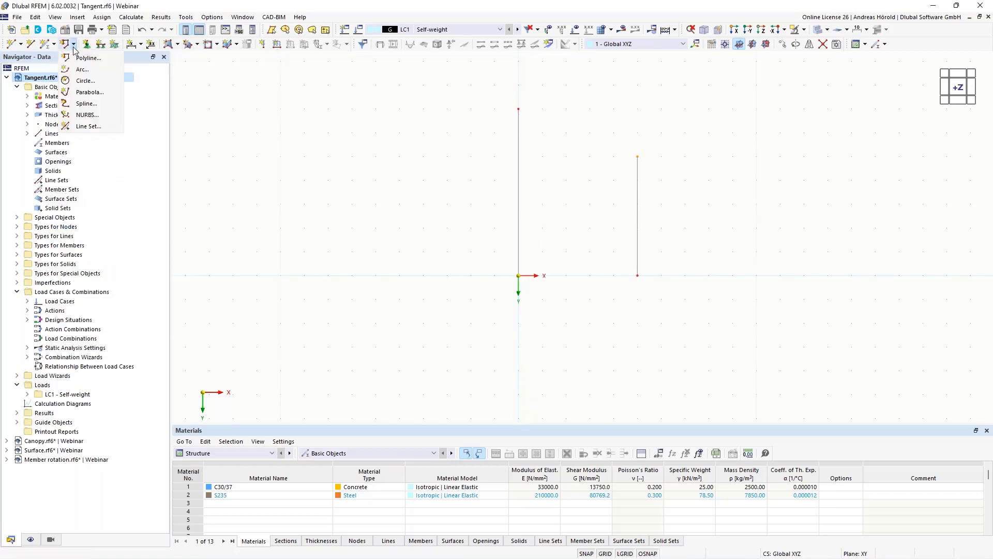
left_click(83, 81)
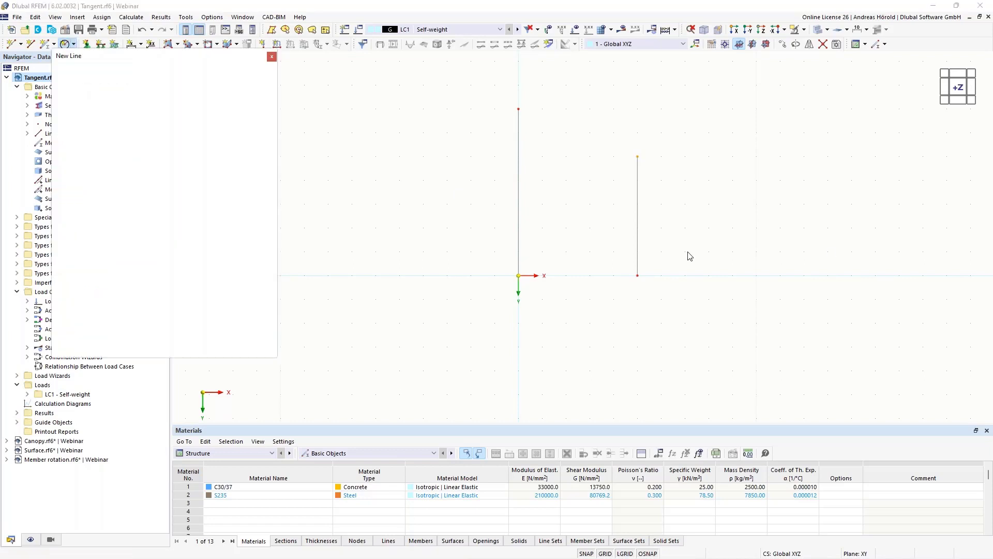
left_click(328, 228)
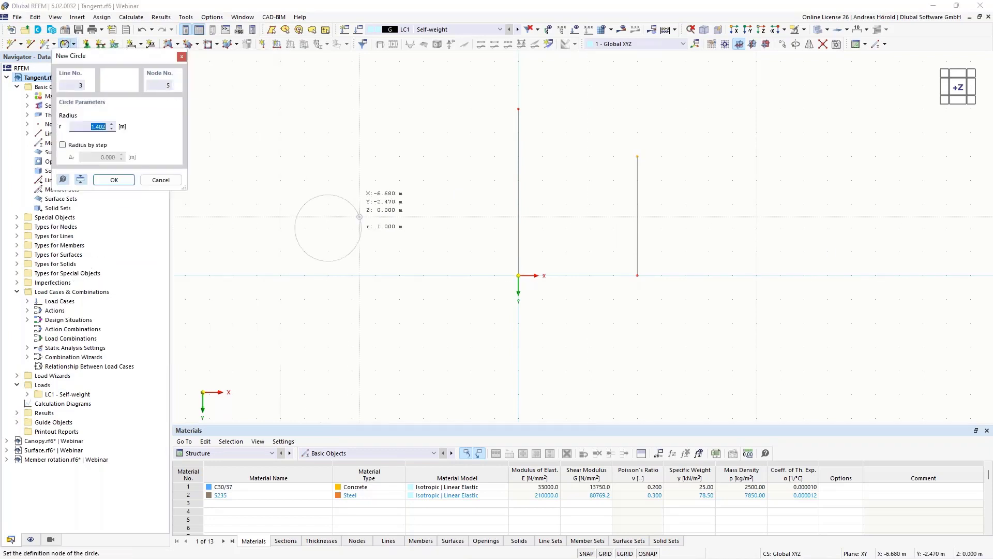
left_click(400, 204)
middle_click_drag(455, 273, 623, 296)
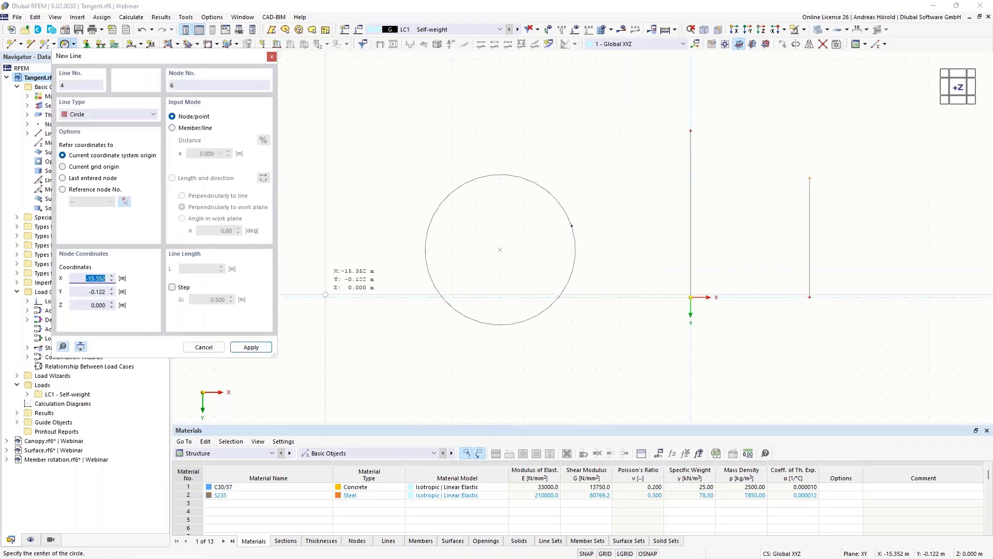
key("Escape")
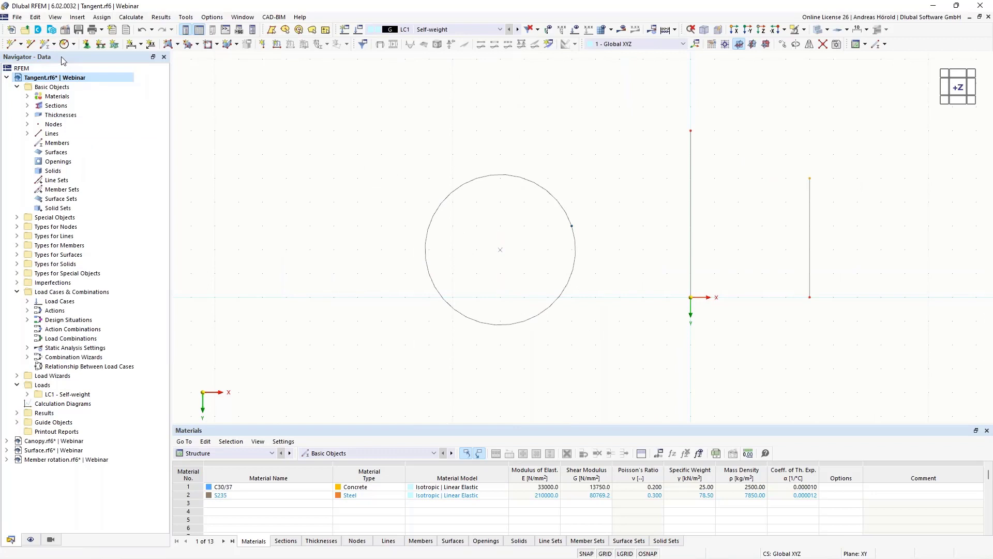
left_click(31, 44)
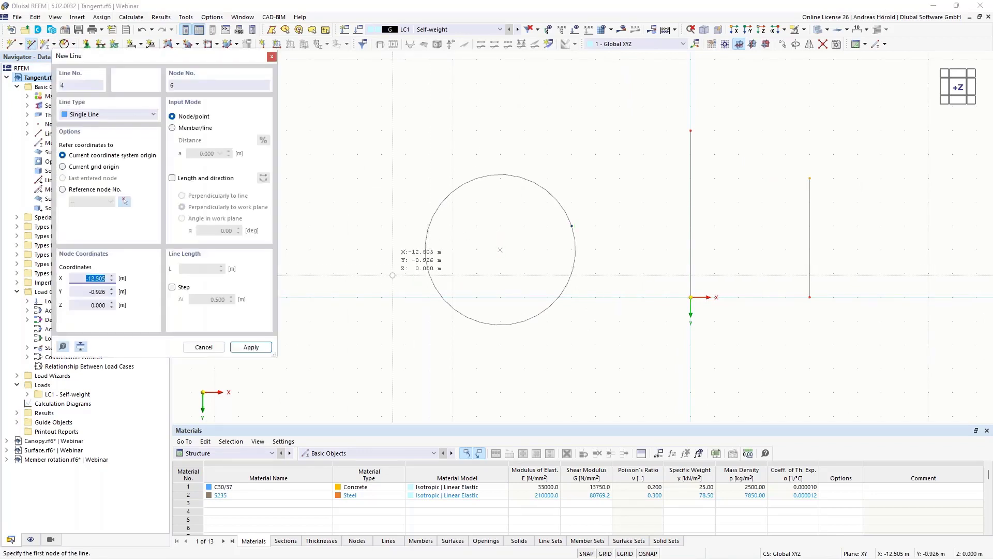
left_click(358, 297)
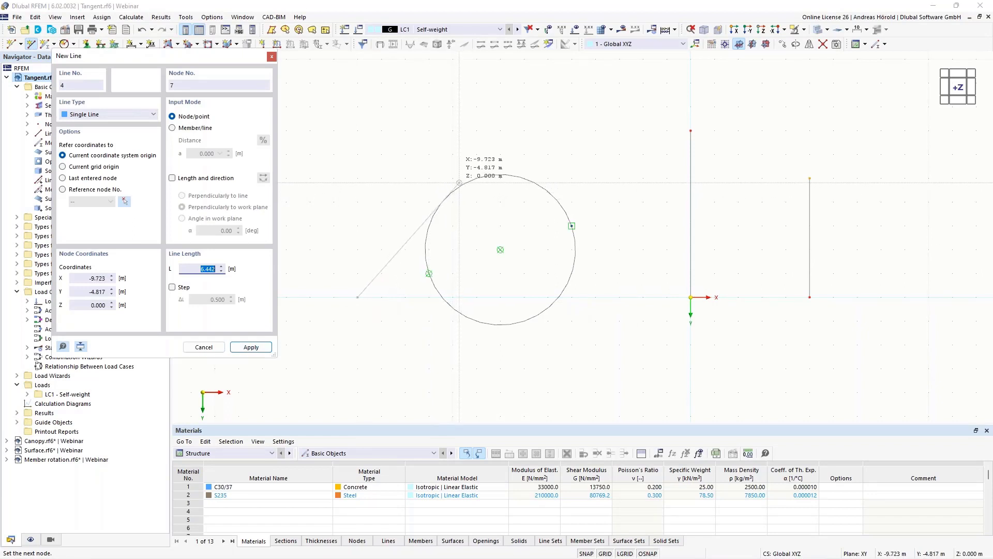
key("Escape")
key("Escape")
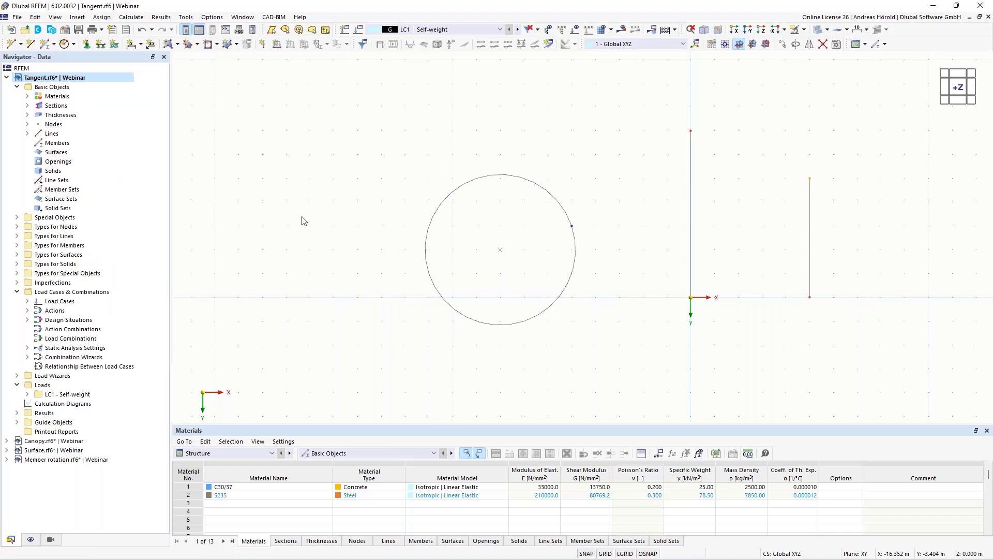
Enable the Perpendicular, Tangent and Circle quadrants options in the Standard object snap and set it active.
left_click(17, 422)
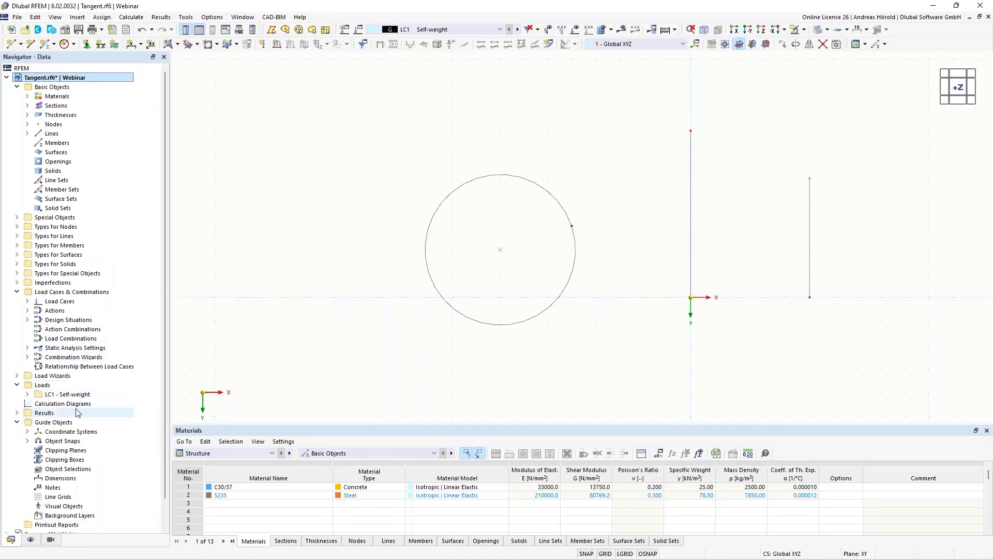
scroll(78, 412, "down", 1)
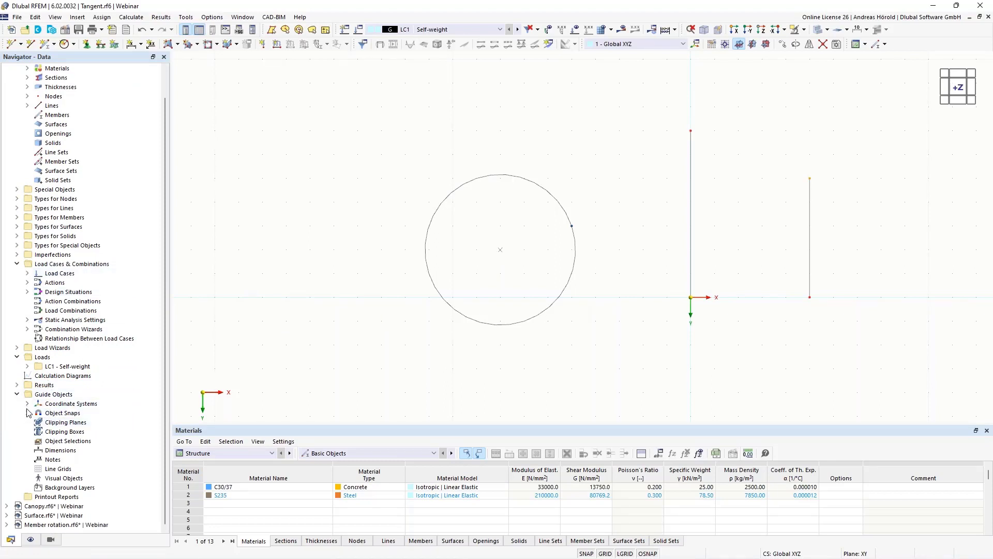
left_click(28, 412)
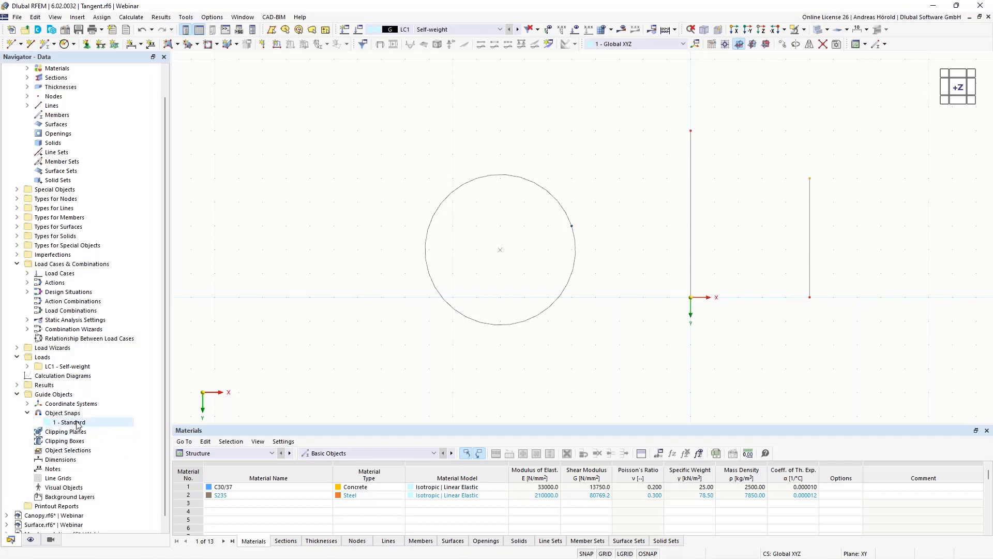
right_click(648, 554)
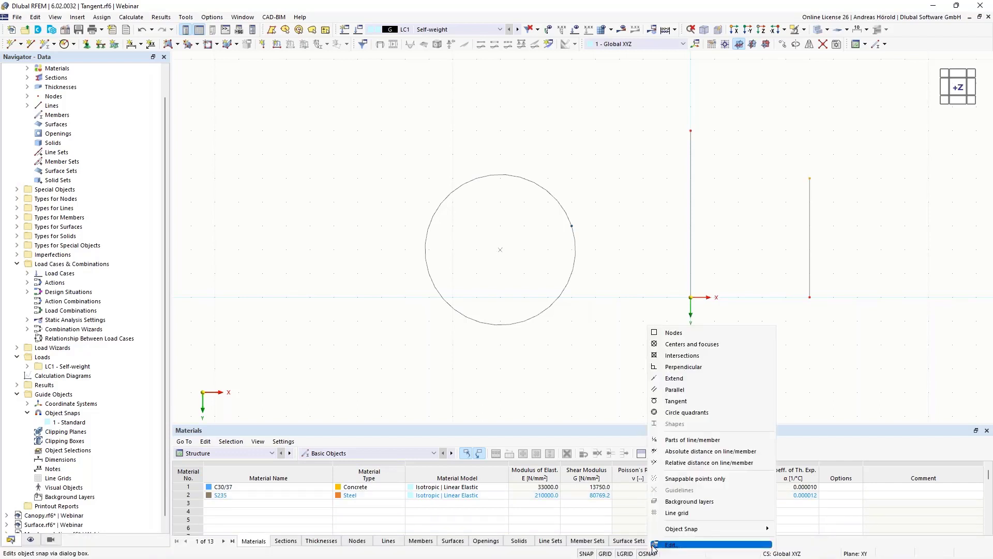
left_click(679, 546)
left_click_drag(459, 111, 532, 98)
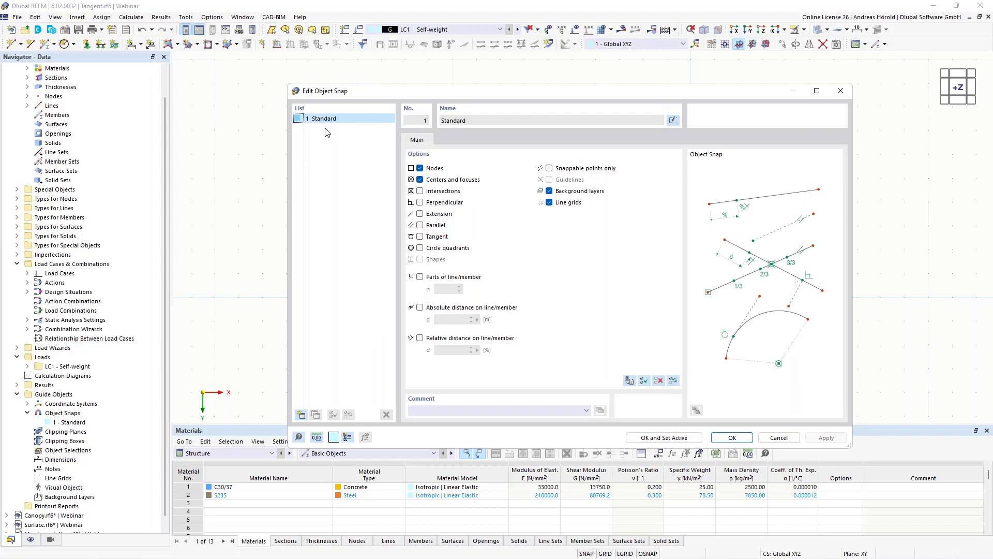
left_click(420, 203)
left_click(655, 438)
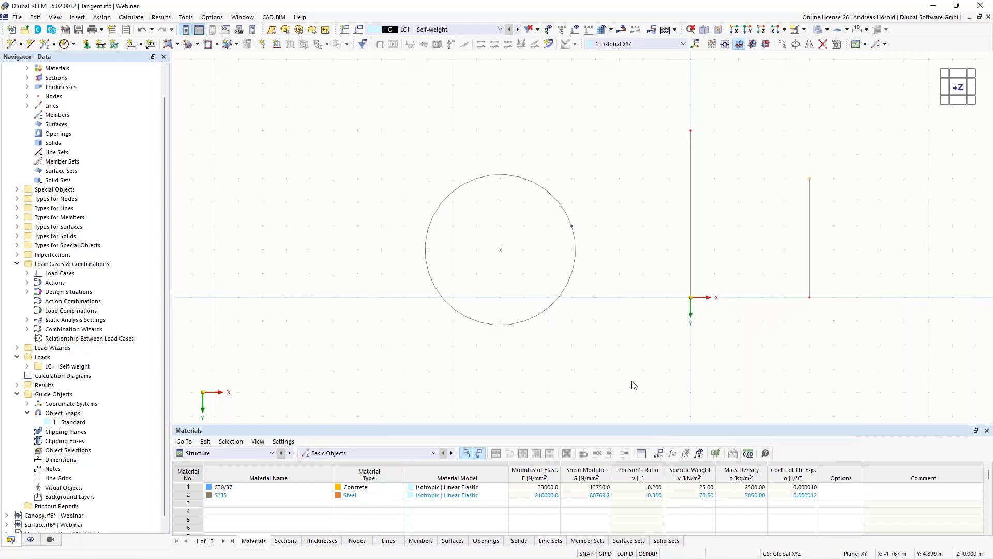
Draw a 5 m line from the midpoint of the shorter line perpendicular to the longer line at X 0, Y -2.5 m.
middle_click_drag(340, 201, 267, 216)
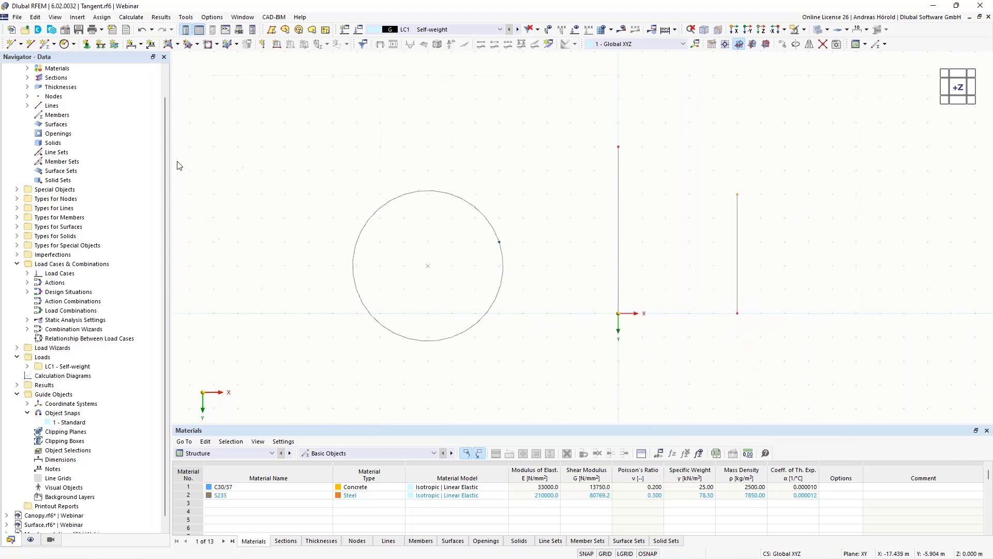
left_click(31, 45)
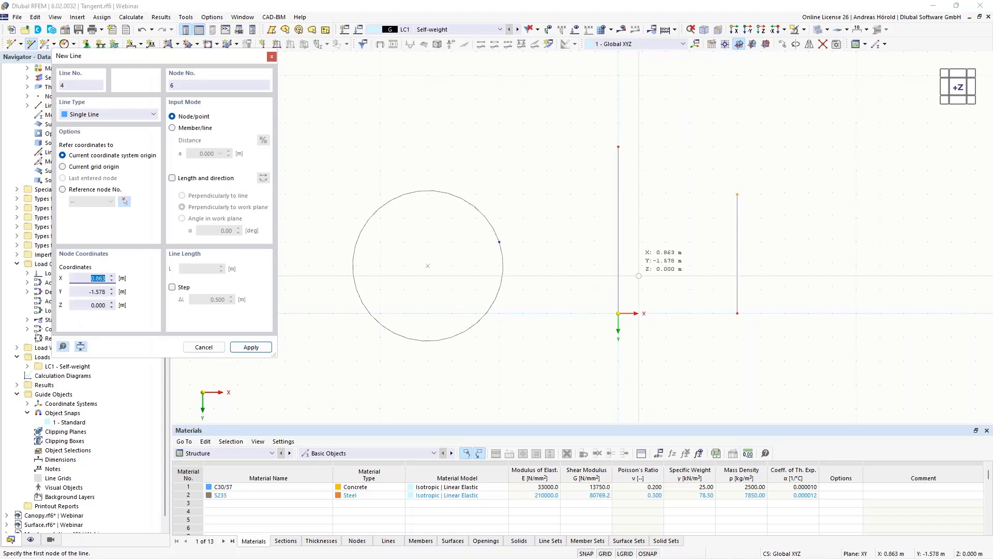
left_click(737, 253)
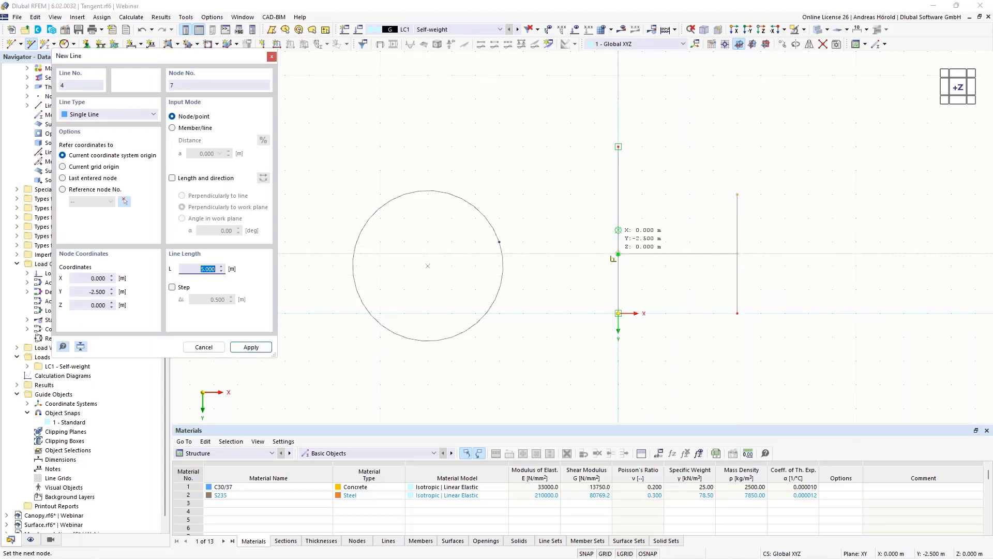
left_click(618, 232)
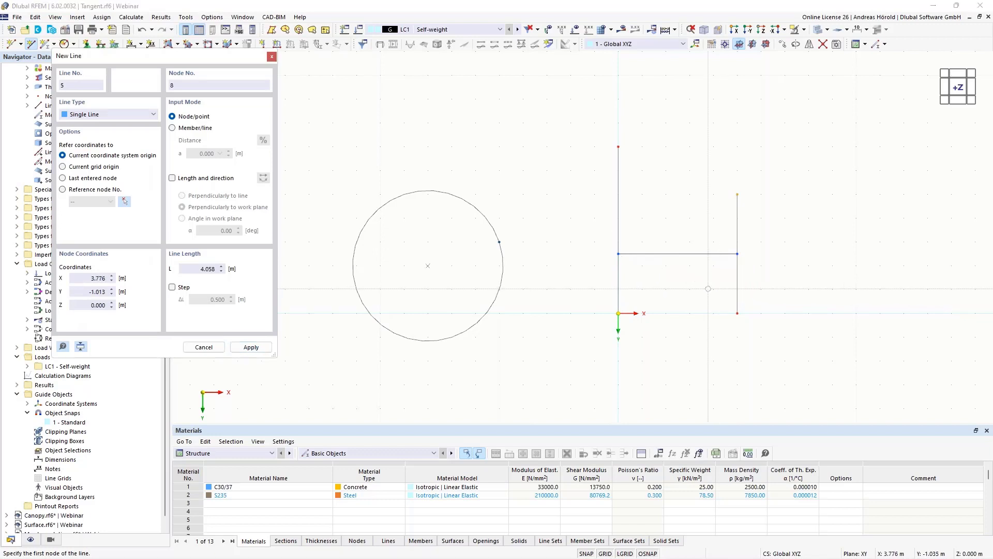
Draw a line from a point on the X axis beyond the circle's outer side to the upper tangent point on the circle.
middle_click_drag(551, 309, 694, 305)
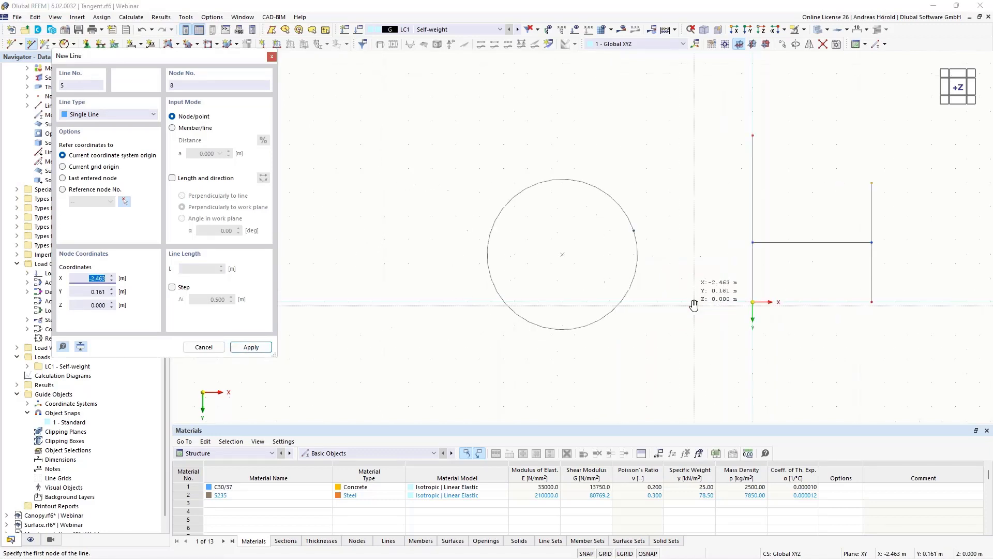
left_click(420, 302)
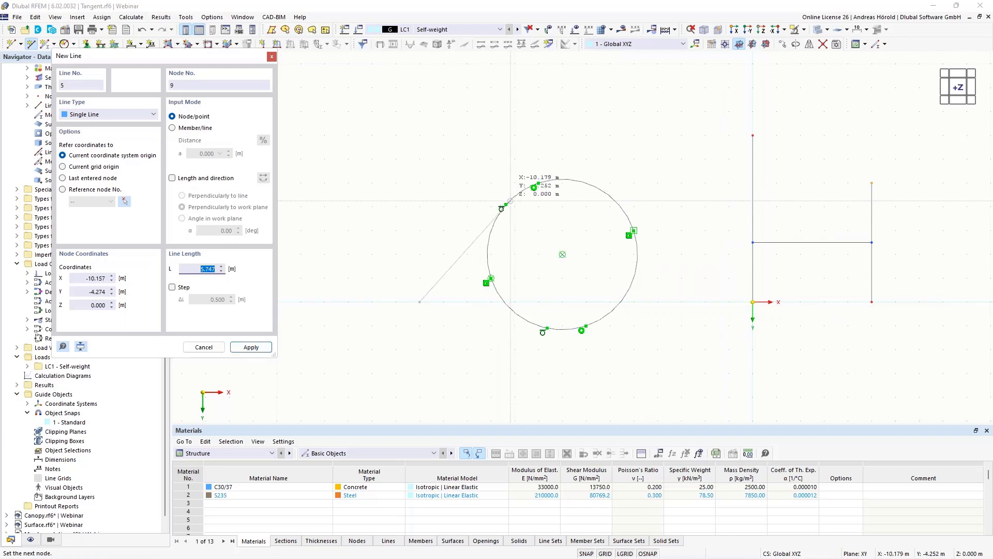
left_click(506, 204)
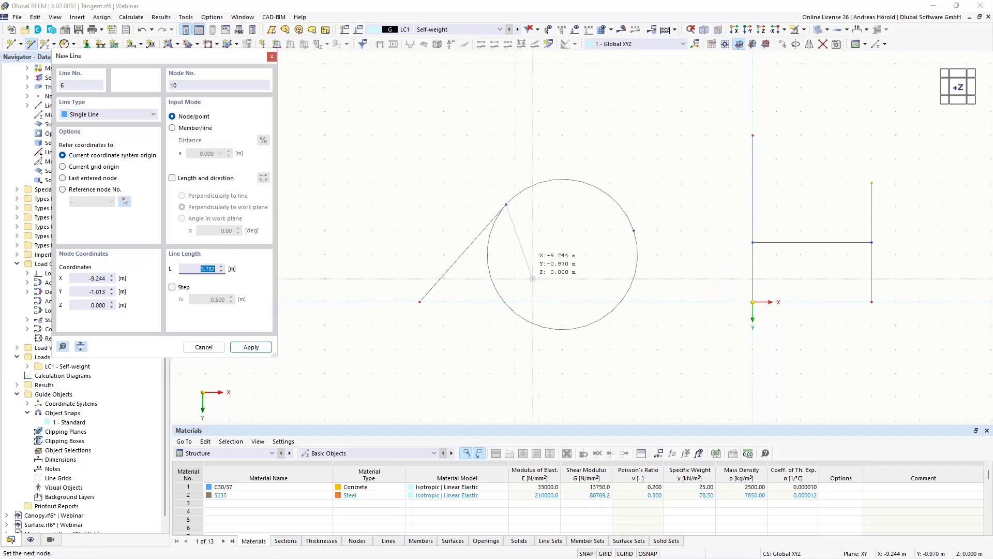
key("Escape")
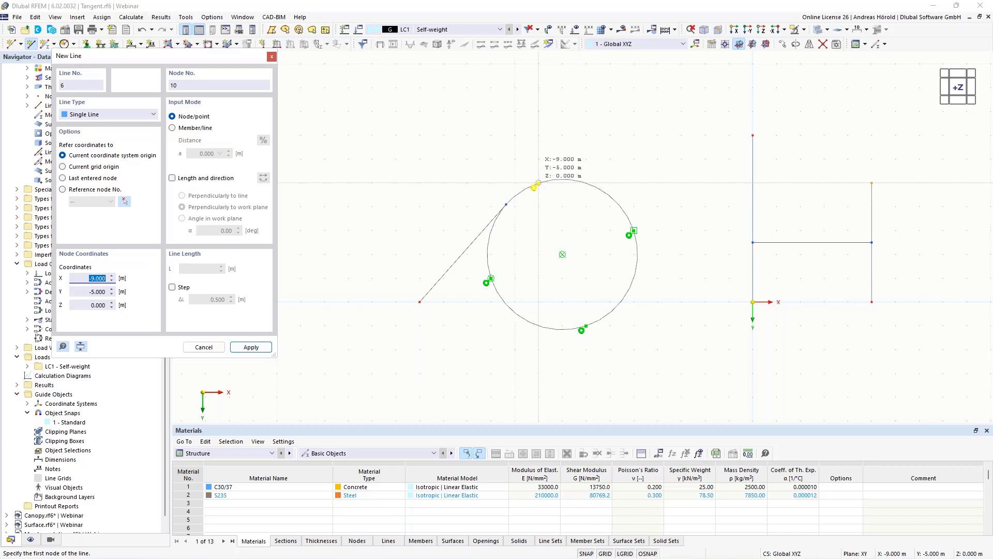
Draw four connected lines between the circle's quadrant points, closing a square inscribed in the circle.
left_click(539, 183)
left_click(633, 231)
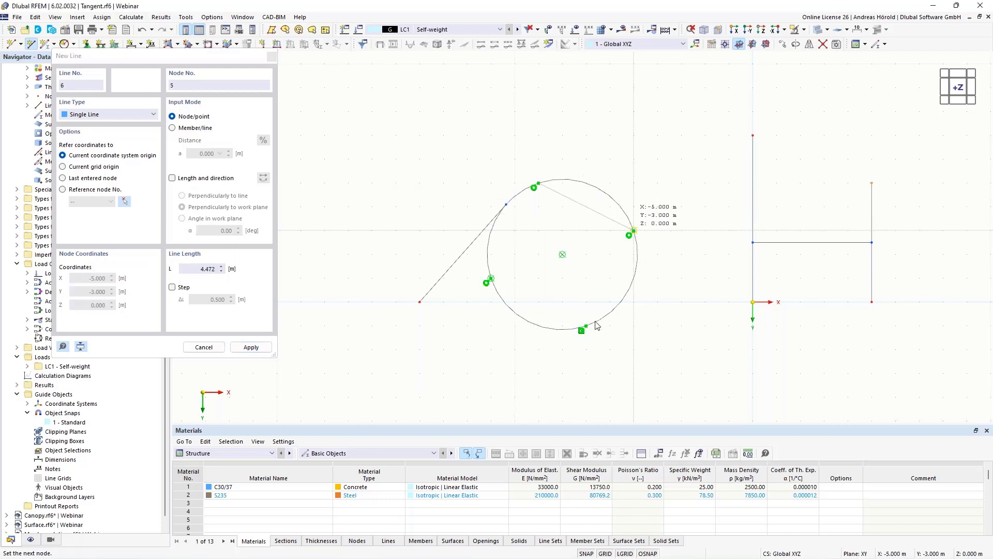
left_click(586, 326)
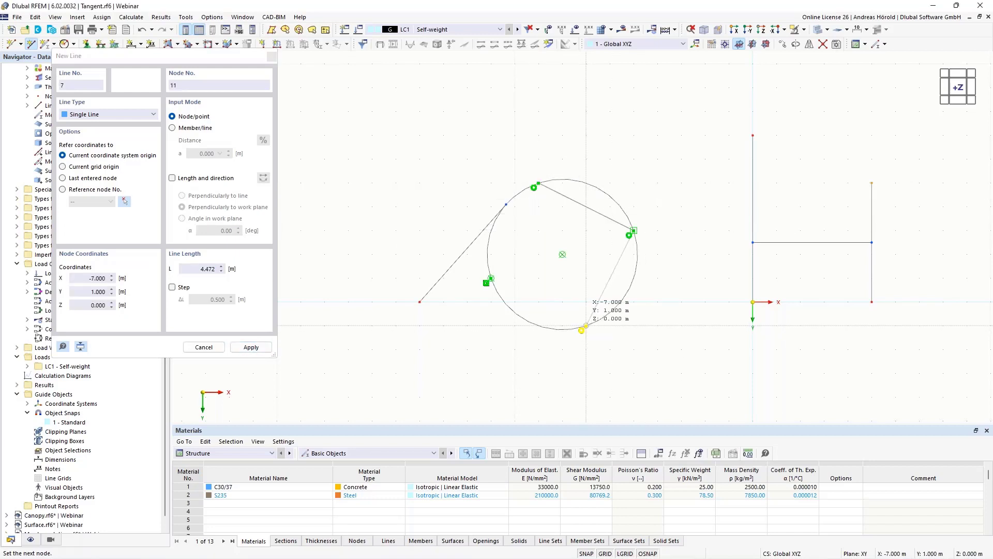
left_click(491, 278)
left_click(538, 182)
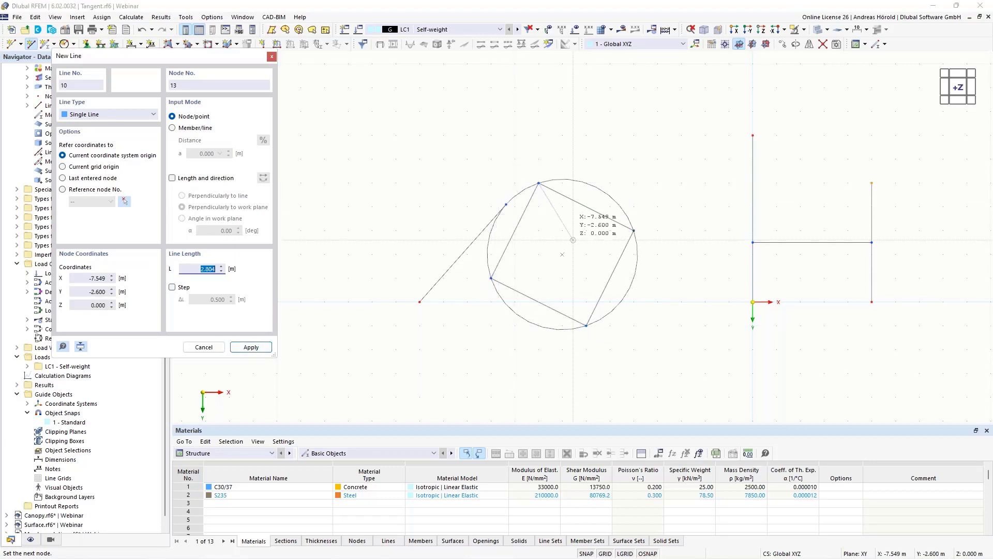
key("Escape")
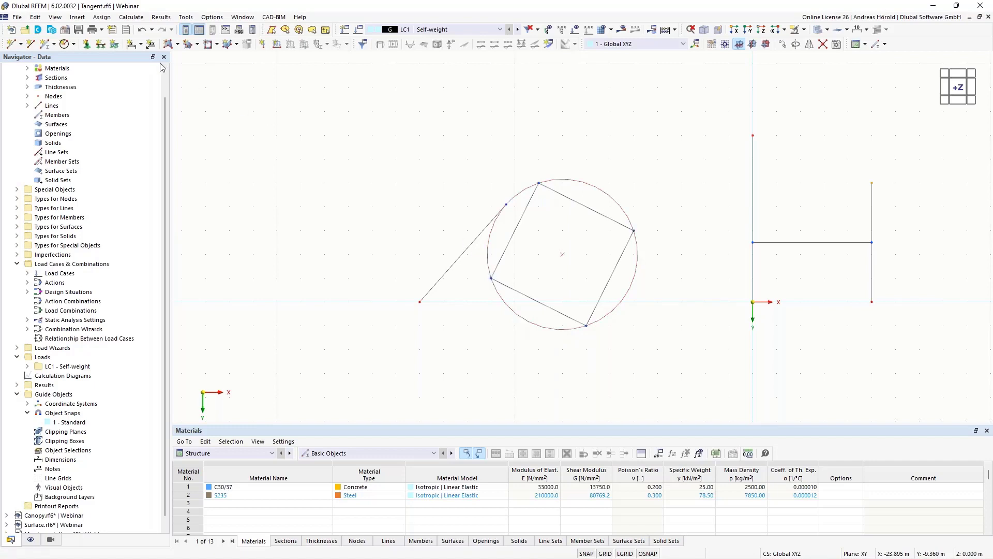
Undo the last three line creations one at a time and redo them to restore the inscribed square.
left_click(142, 31)
left_click(142, 31)
left_click(142, 31)
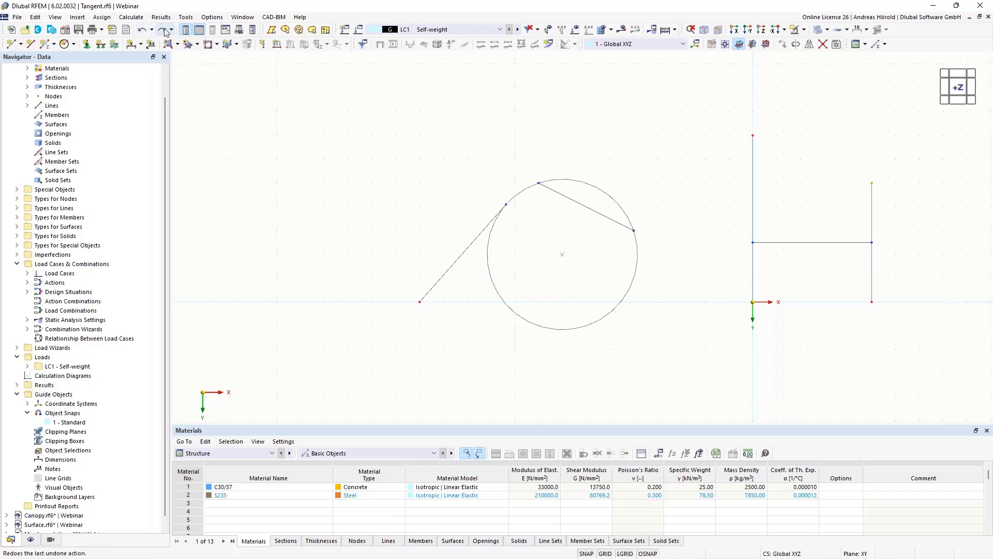
left_click(163, 30)
left_click(163, 30)
left_click(163, 30)
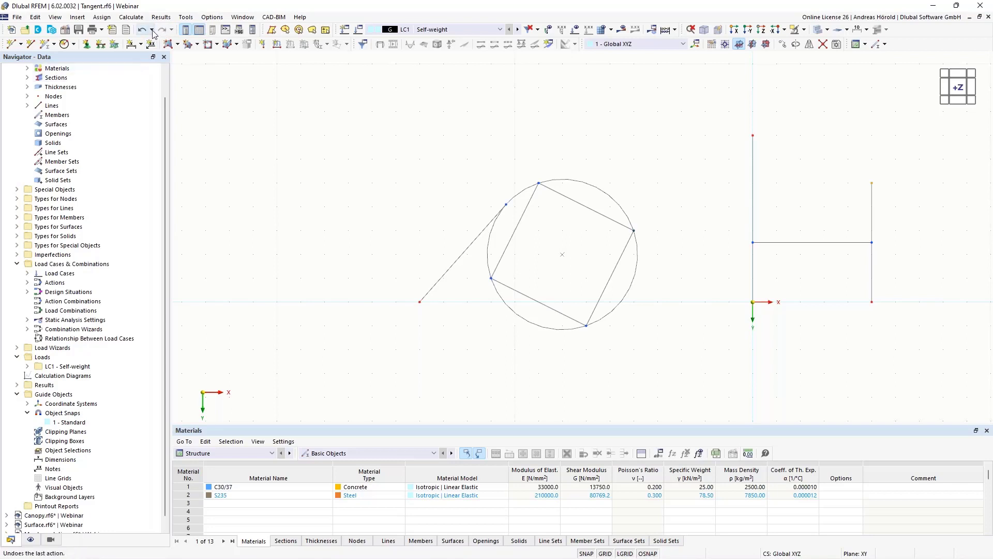
Undo several actions at once back to the first line, and redo everything up to Create Line No. 9.
left_click(152, 30)
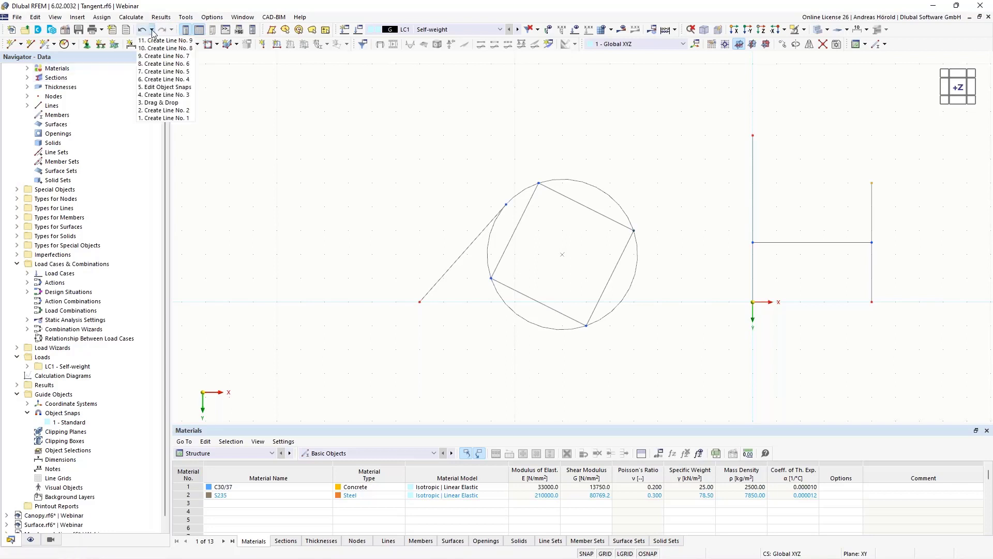
left_click(167, 79)
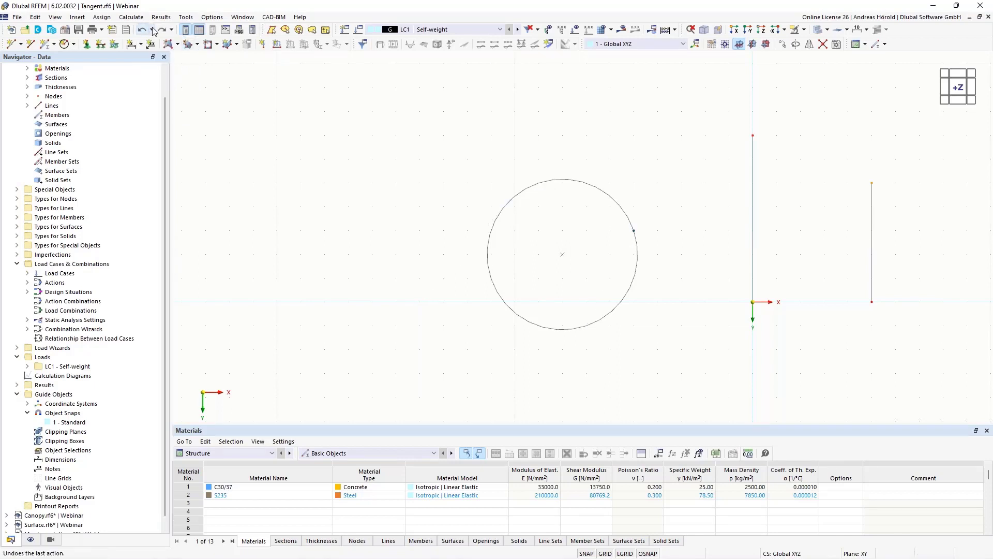
left_click(152, 30)
left_click(162, 72)
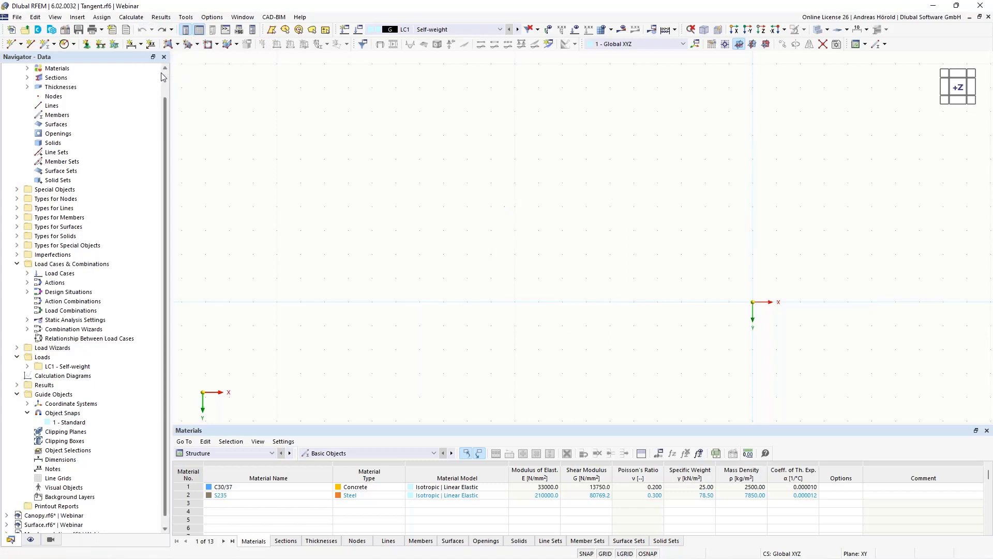
left_click(171, 30)
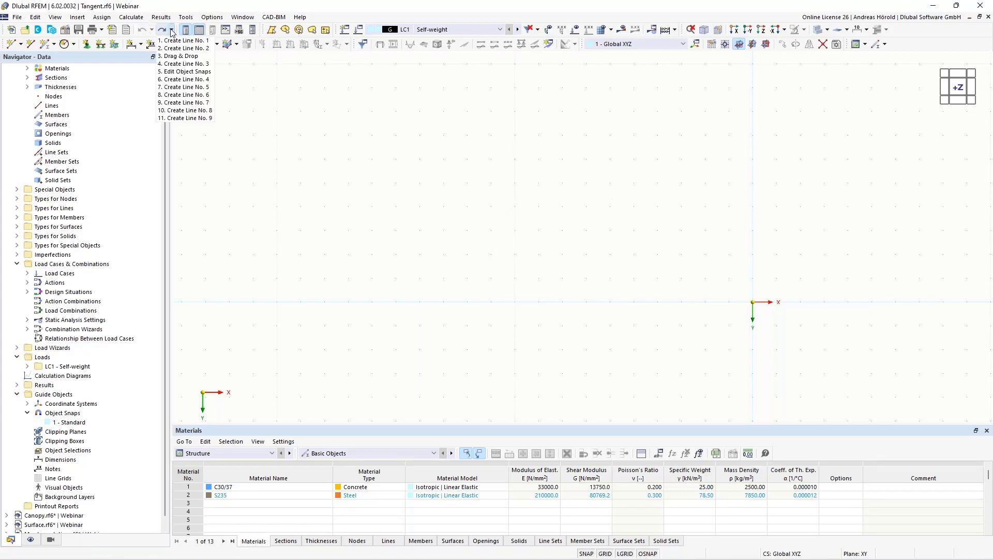
left_click(181, 118)
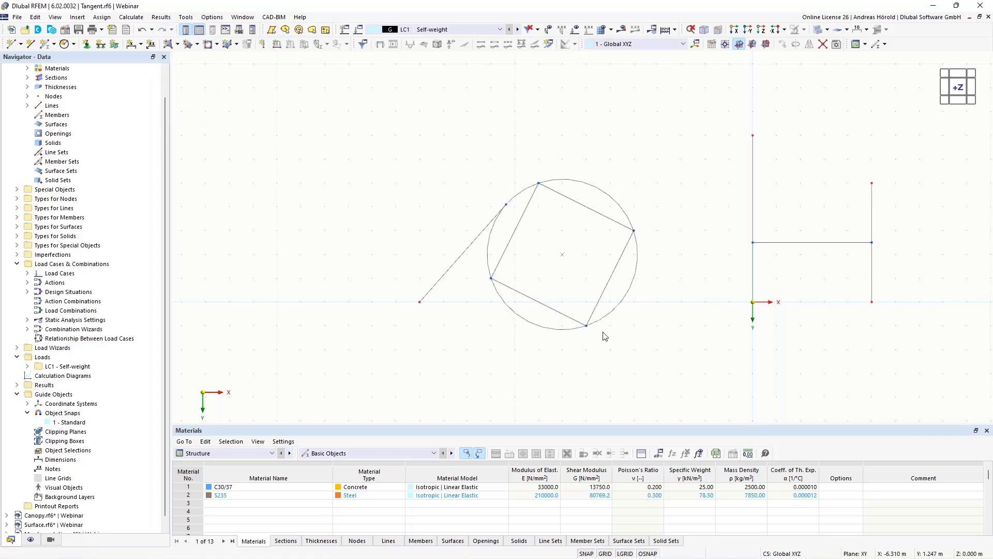
Check the maximum number of undo steps in the program settings and leave without changing it.
left_click(211, 18)
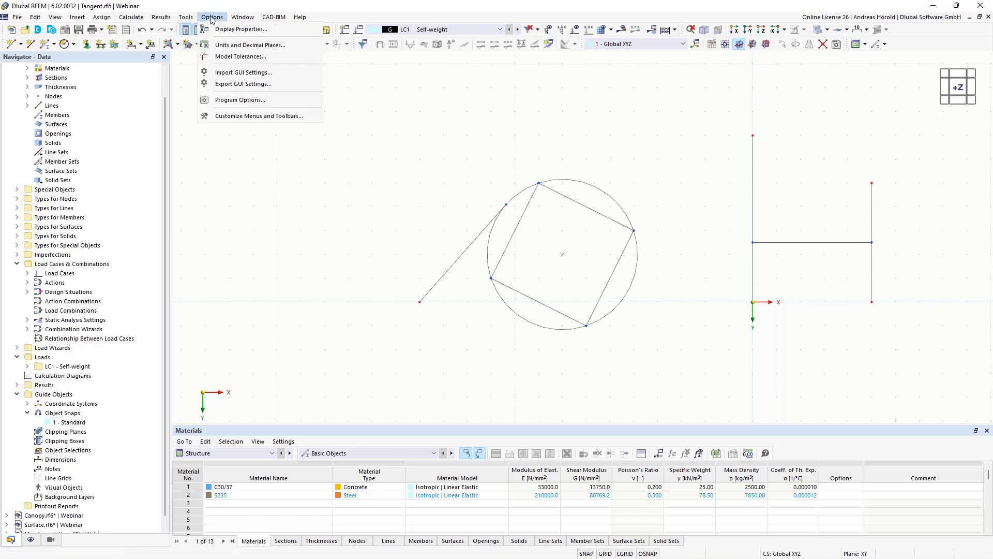
left_click(269, 101)
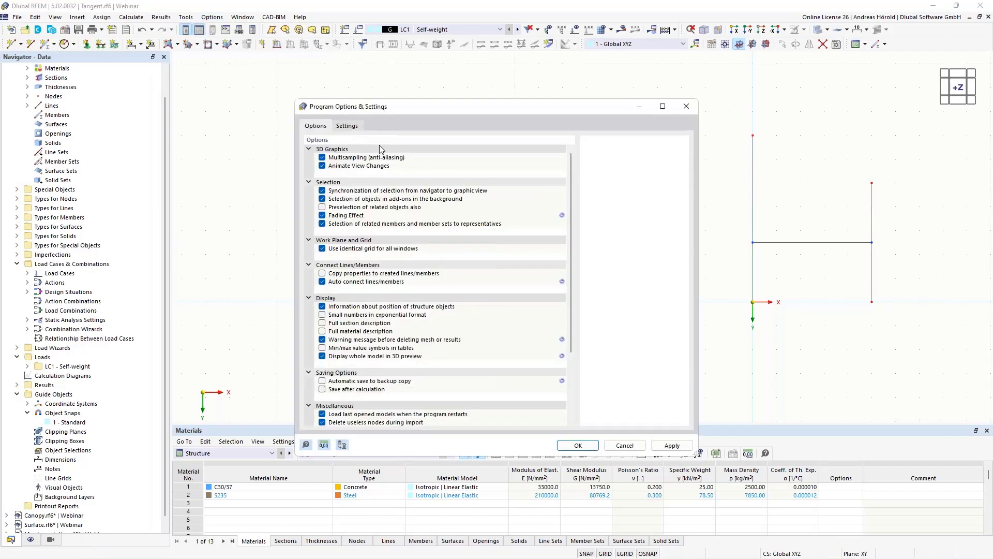
left_click(346, 128)
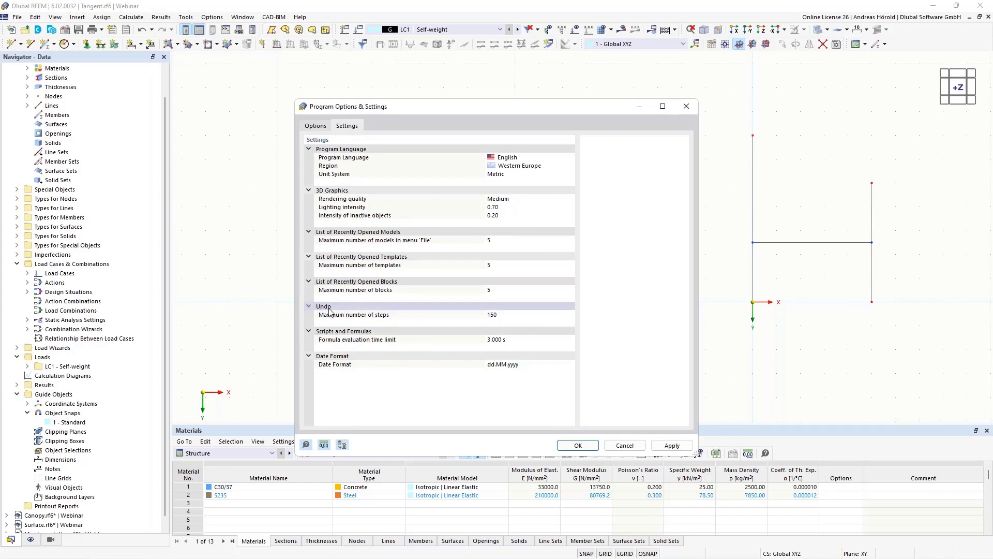
left_click(518, 317)
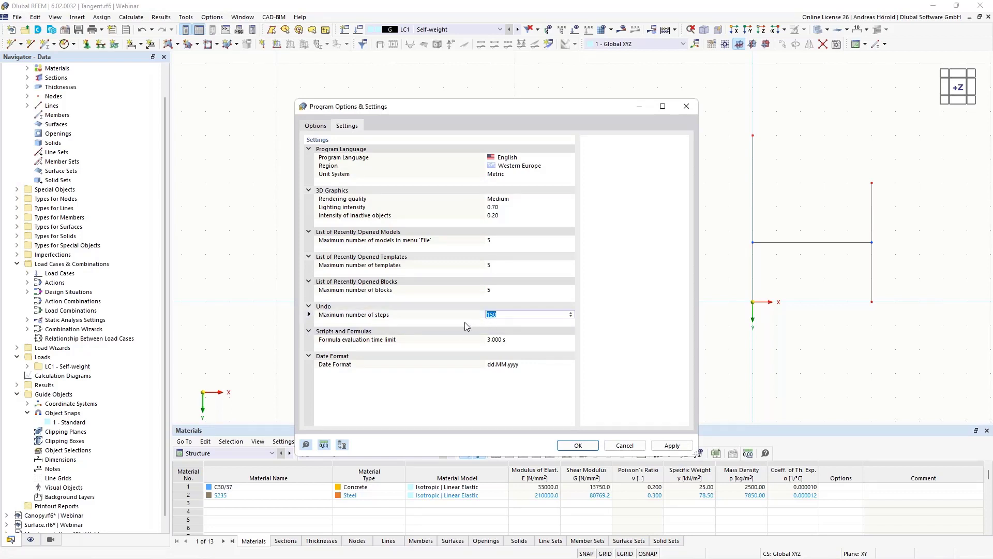
left_click(617, 446)
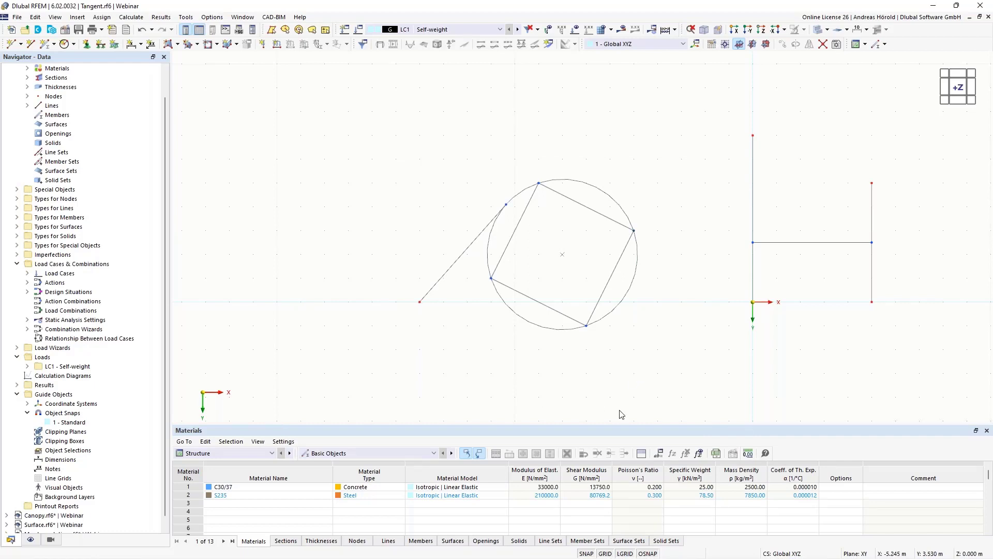
Switch to the open Canopy.rf6 model.
scroll(103, 383, "up", 1)
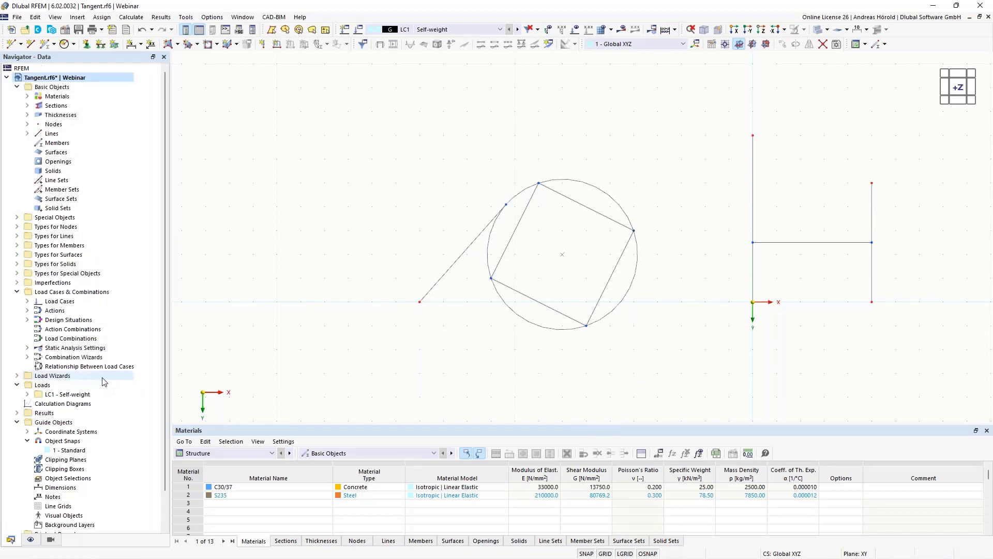
scroll(65, 308, "down", 2)
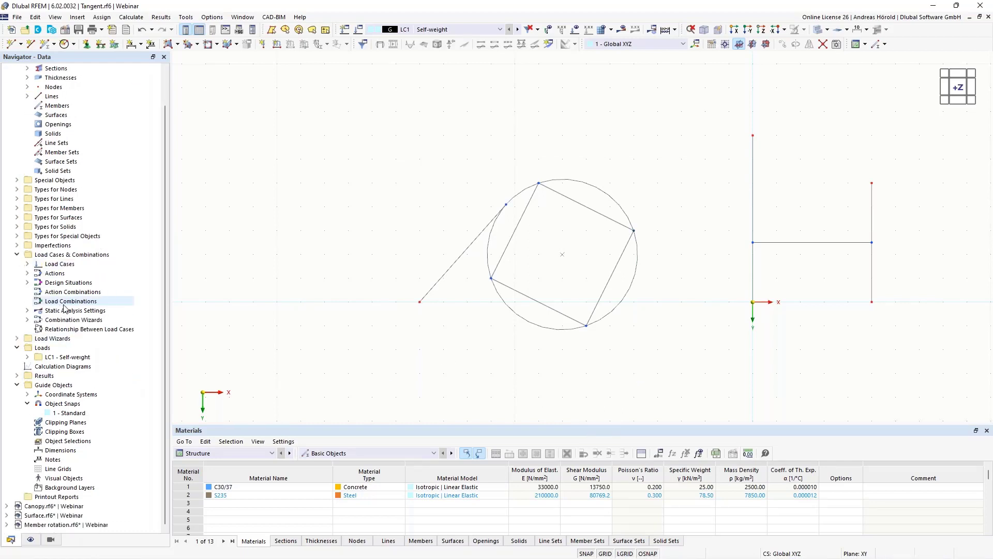
left_click(38, 507)
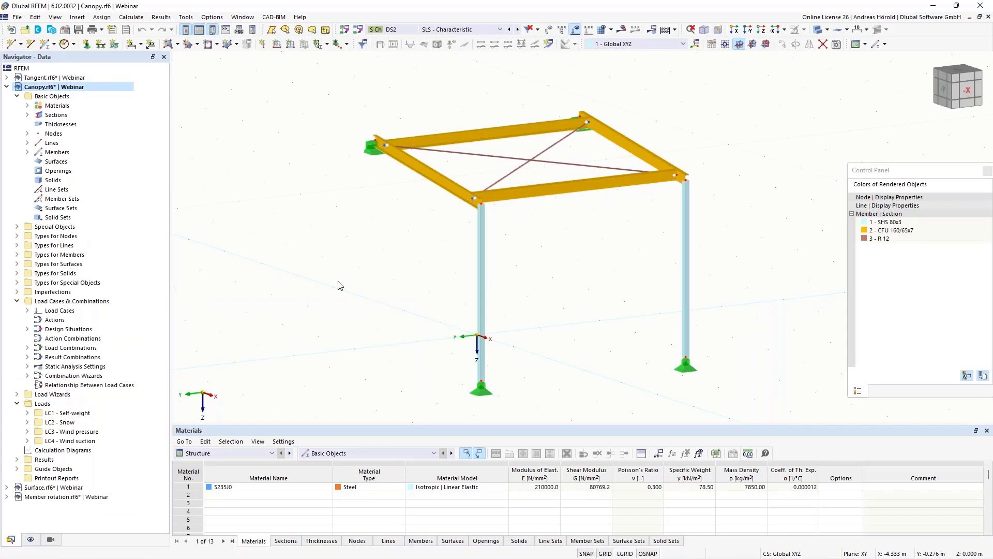
middle_click_drag(367, 338, 423, 311, "ctrl")
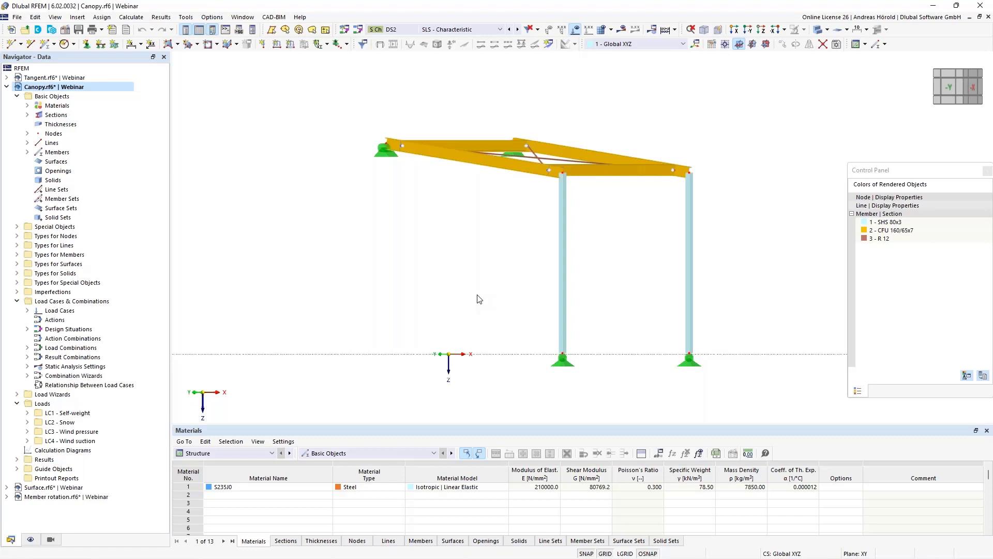
middle_click_drag(477, 297, 472, 304, "ctrl")
right_click(479, 308)
left_click(408, 247)
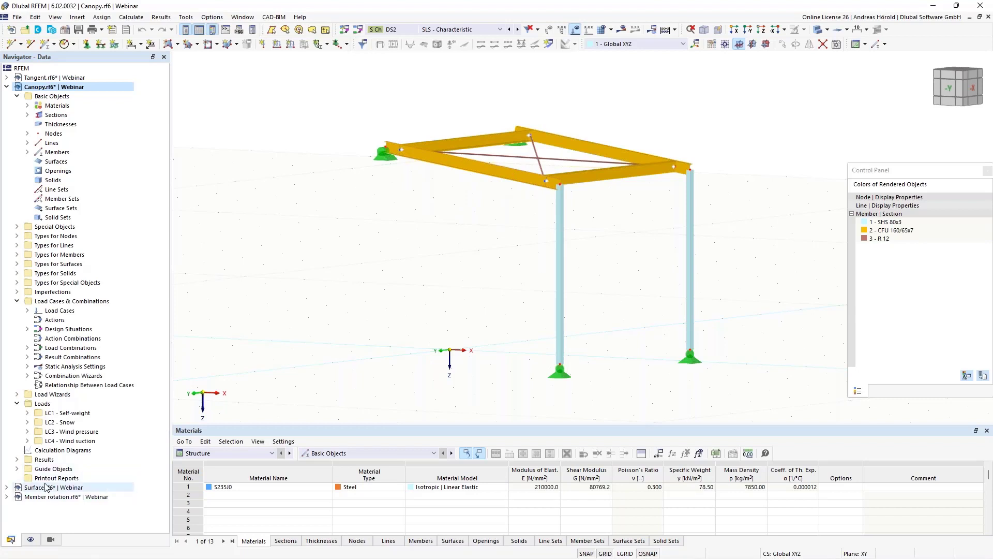
Add a new coordinate system of type 3 Points under the canopy model's guide objects.
left_click(17, 469)
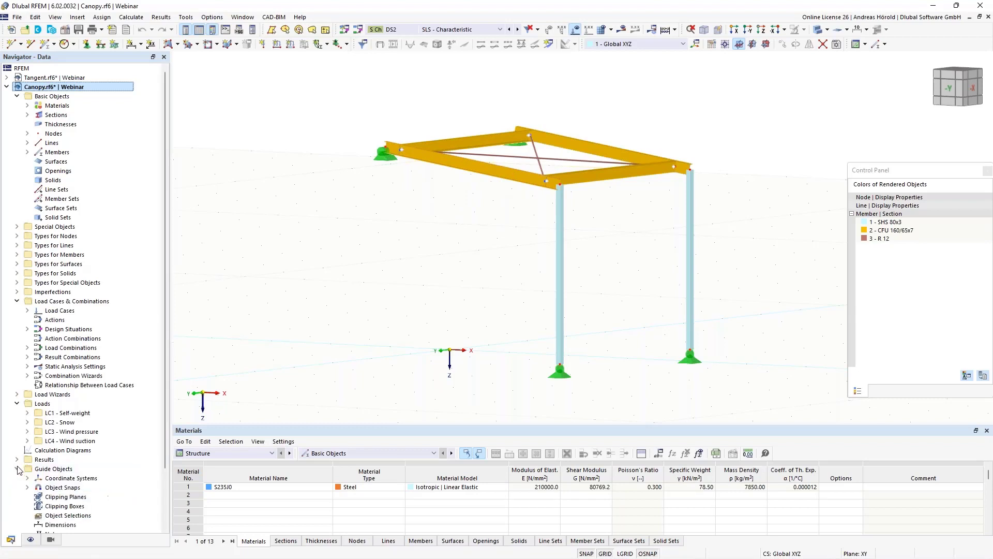
scroll(18, 469, "down", 3)
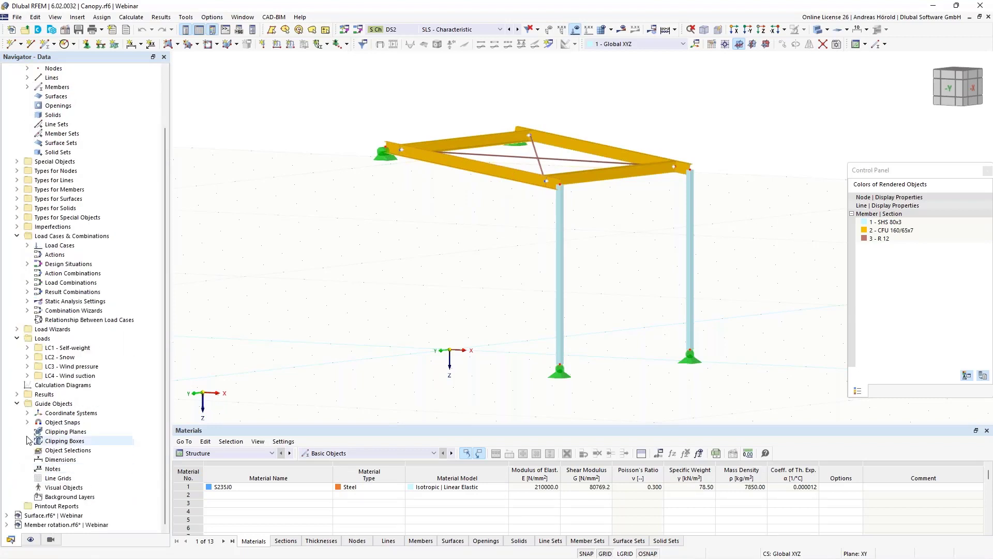
left_click(27, 413)
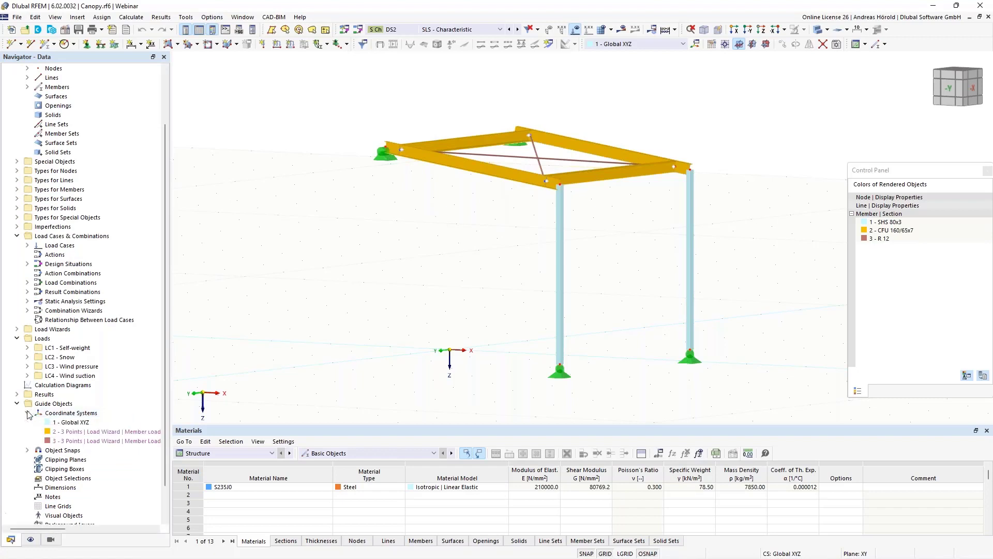
right_click(73, 415)
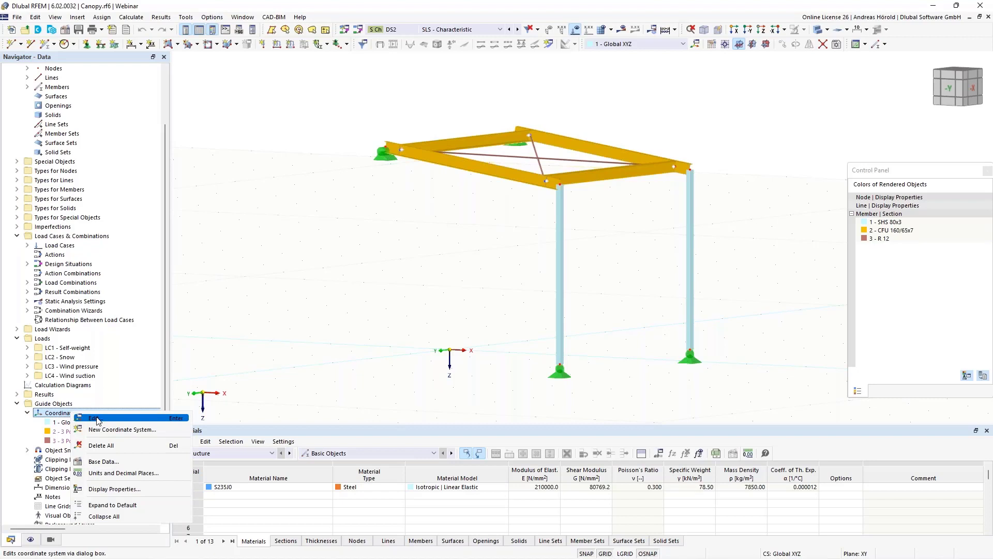
left_click(96, 418)
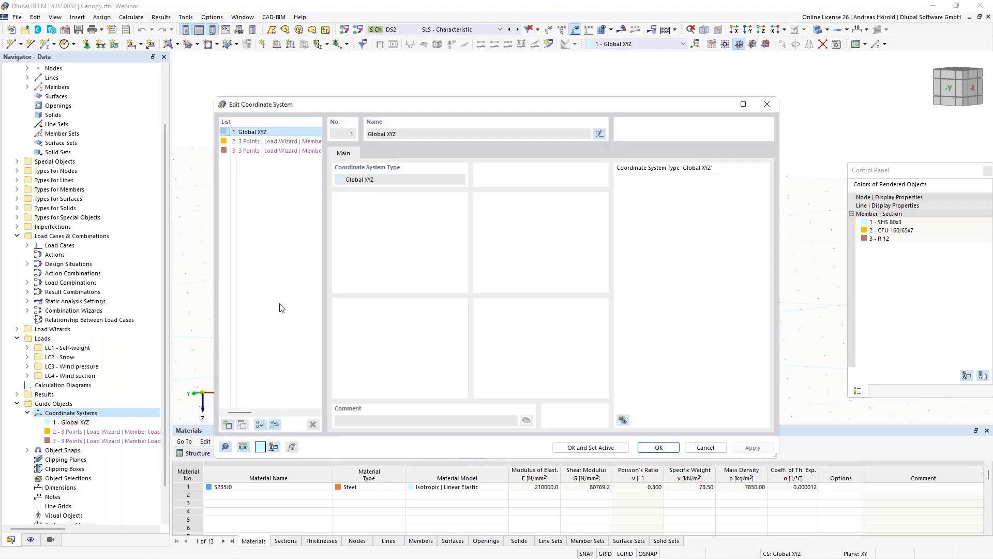
left_click(229, 425)
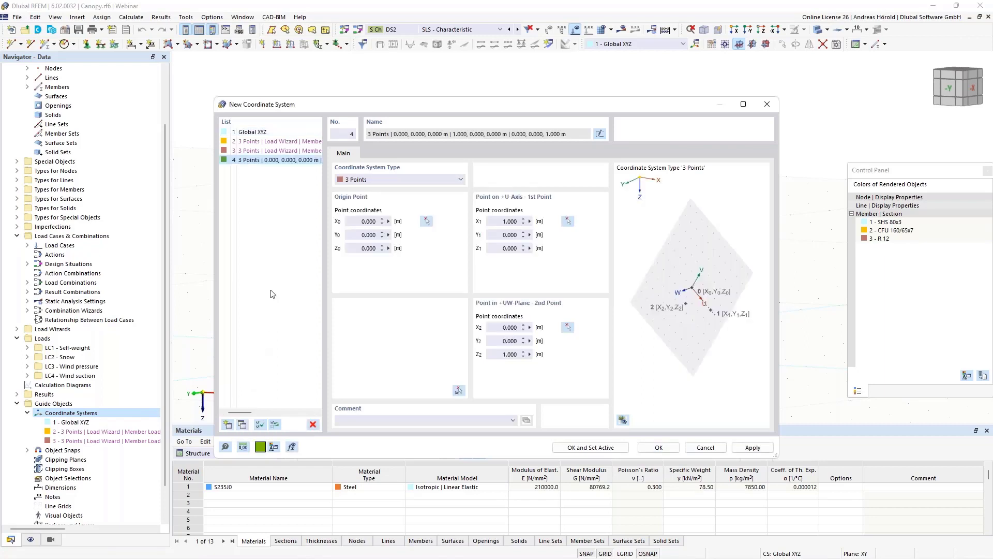
left_click(400, 180)
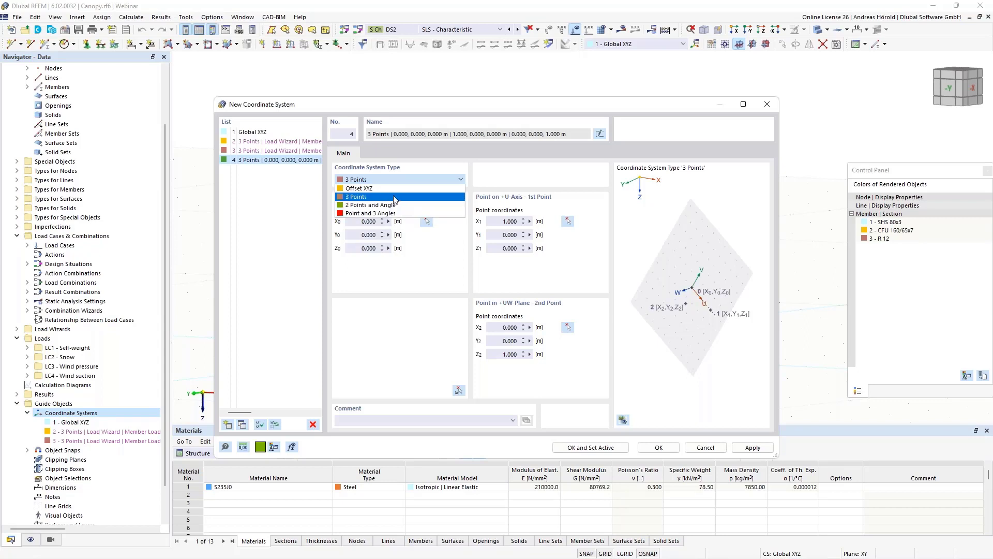
left_click(378, 198)
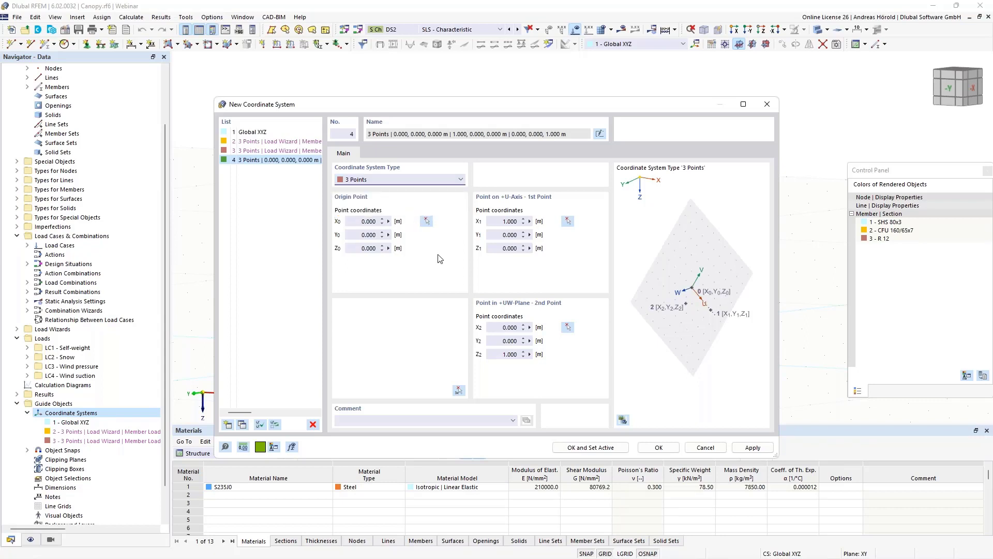
Pick the two supported roof corners as origin (0.015, 1.670, -2.966 m) and +U-axis point (0.015, -1.670, -2.966 m).
left_click(427, 221)
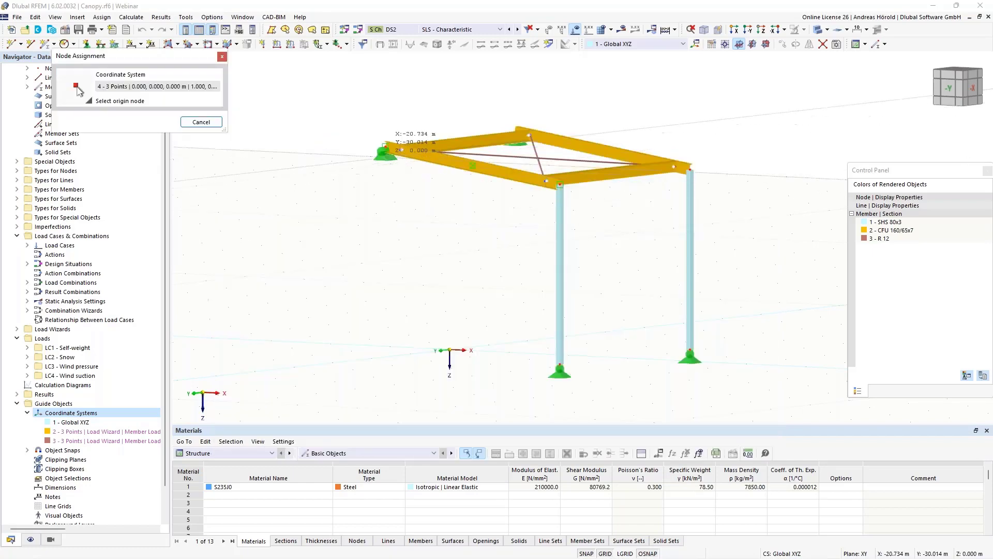
left_click(385, 147)
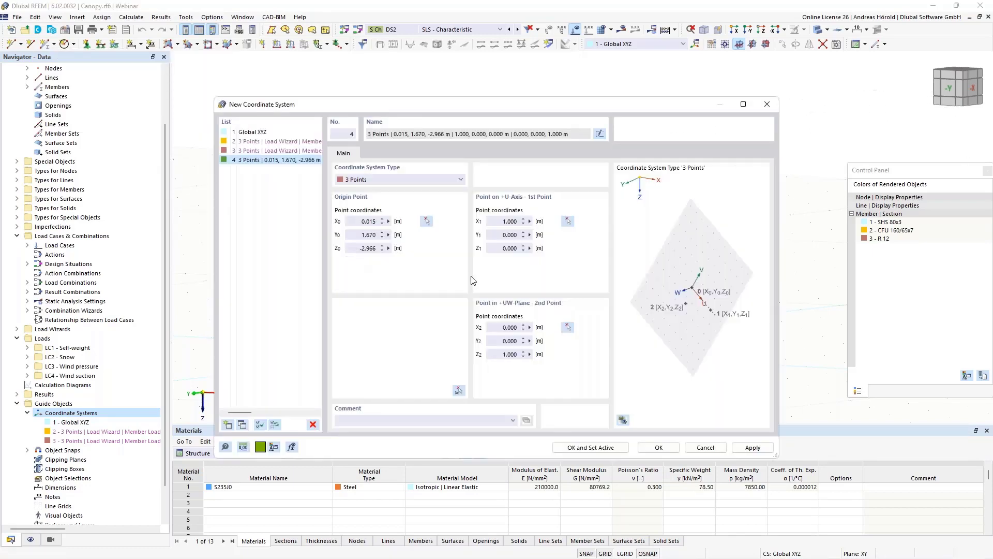
left_click(568, 221)
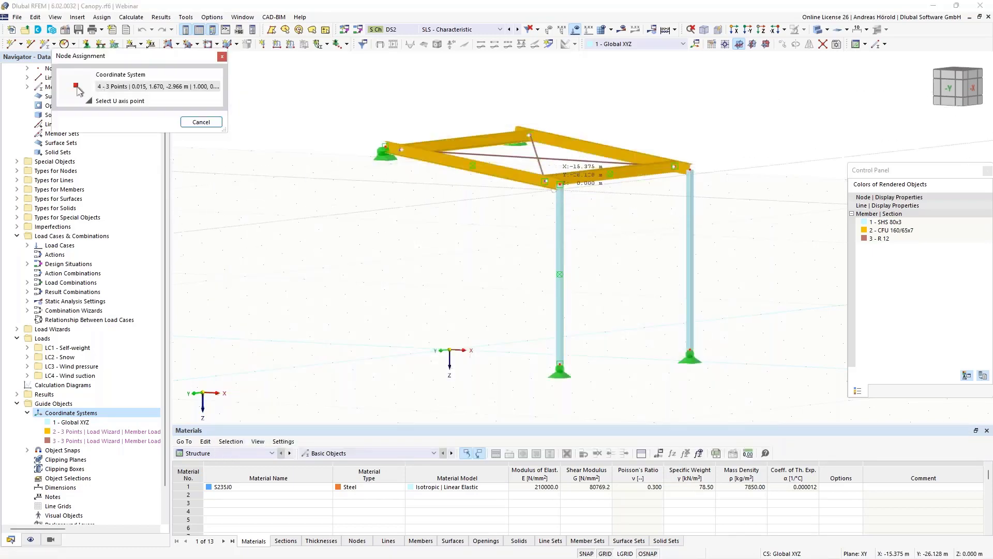
middle_click_drag(589, 216, 589, 227, "ctrl")
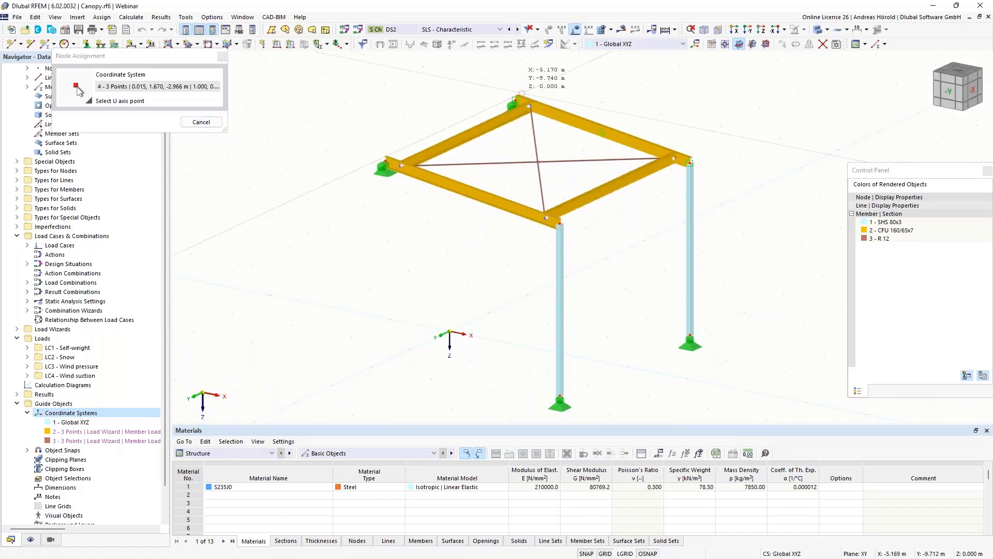
left_click(515, 106)
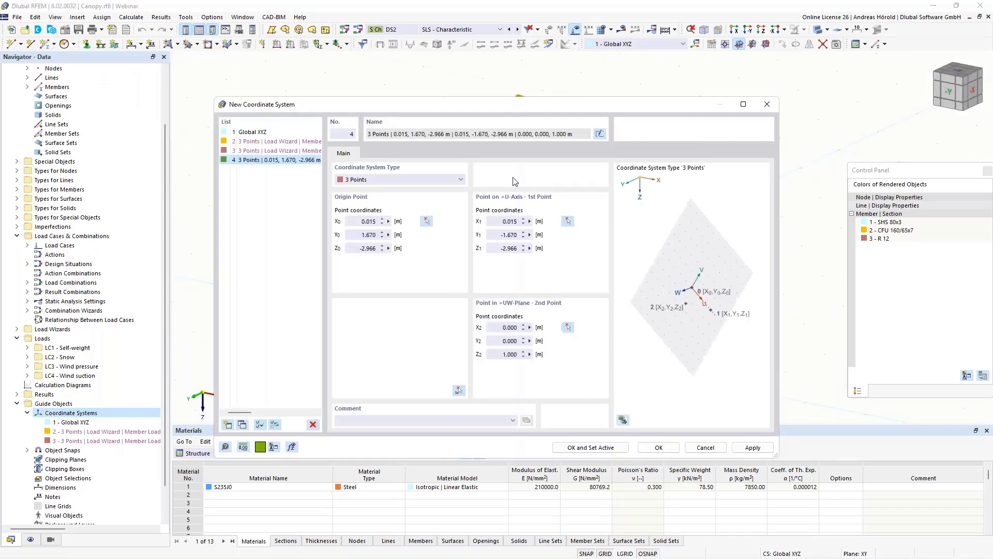
Pick the roof corner at (2.950, -1.670, -2.553 m) as the UW-plane point and create the coordinate system as the active one.
left_click(567, 327)
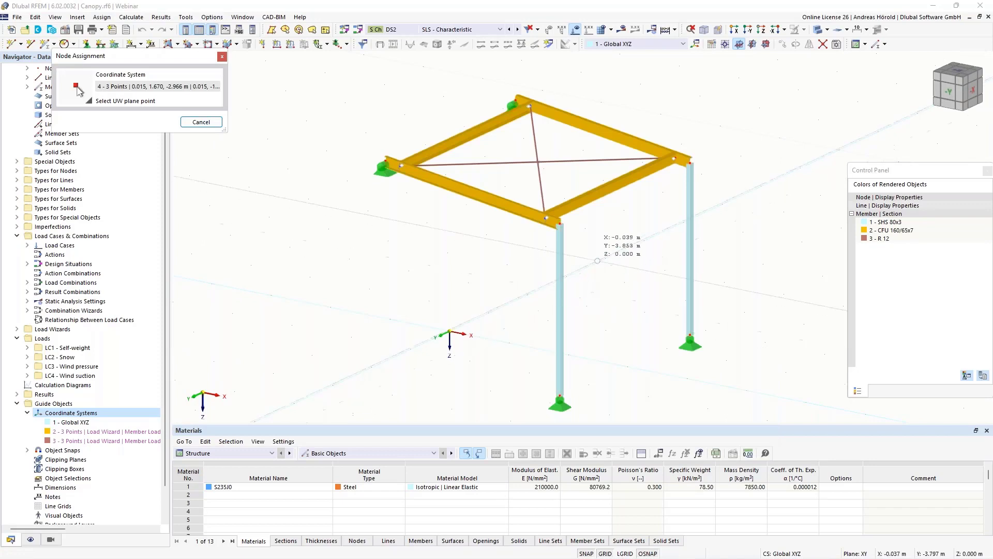
left_click(674, 159)
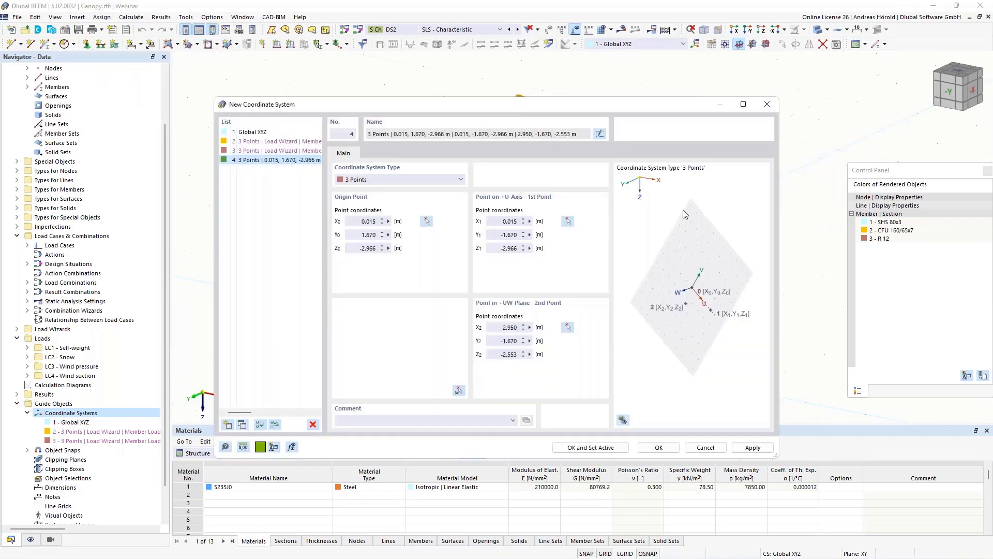
left_click(585, 448)
Switch the work plane to UW of the new coordinate system so it follows the sloping roof.
middle_click_drag(406, 317, 467, 283, "ctrl")
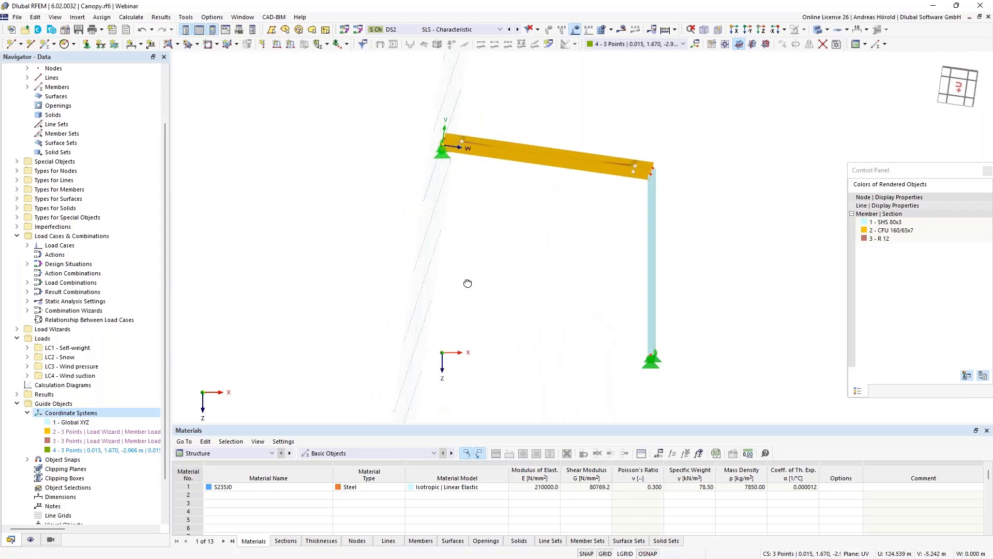
left_click(767, 46)
middle_click_drag(565, 297, 567, 300, "ctrl")
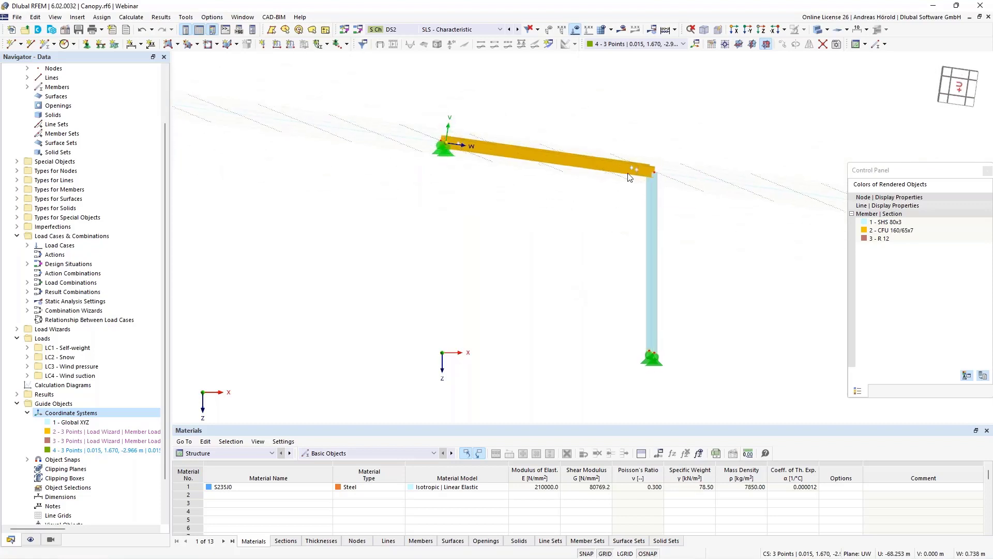
left_click(766, 44)
middle_click_drag(518, 223, 504, 236, "ctrl")
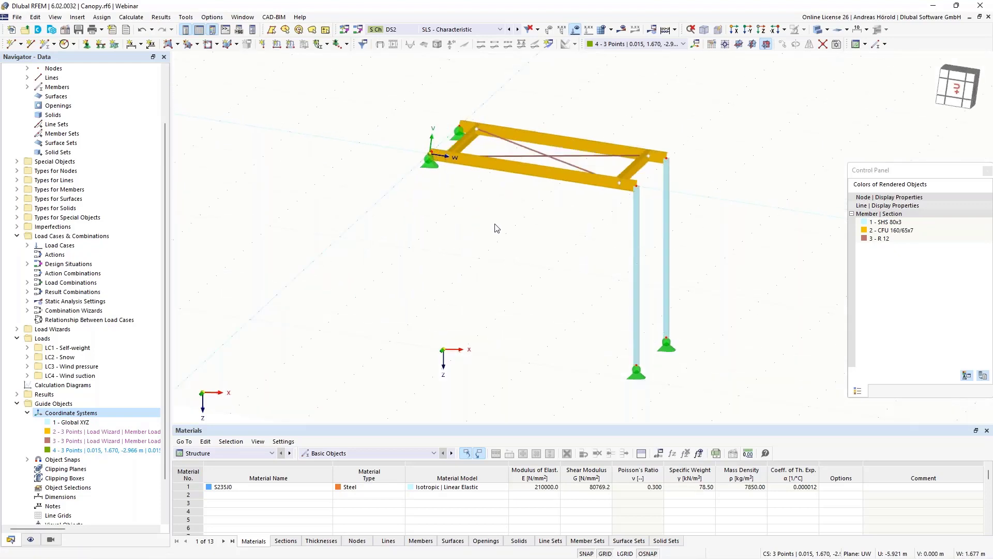
Start a new single beam member with the section 2 - CFU 160/65x7.
middle_click_drag(494, 229, 405, 263, "ctrl")
middle_click_drag(555, 255, 415, 359)
middle_click_drag(435, 323, 446, 268)
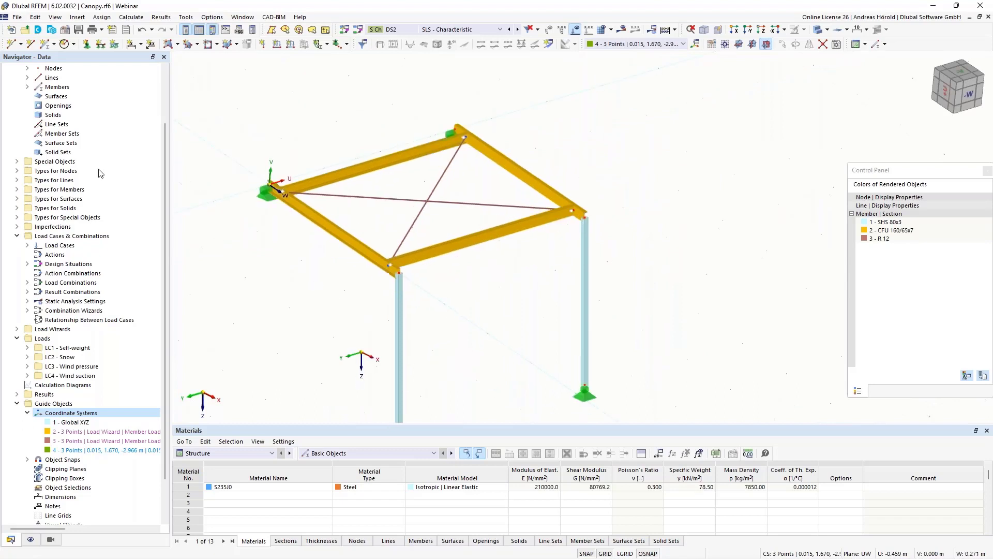
left_click(44, 44)
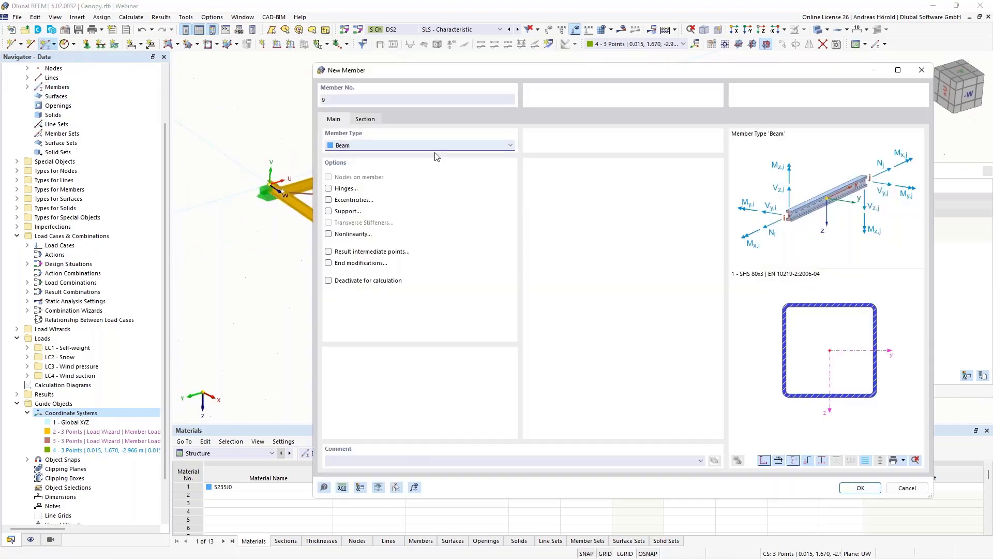
left_click(368, 120)
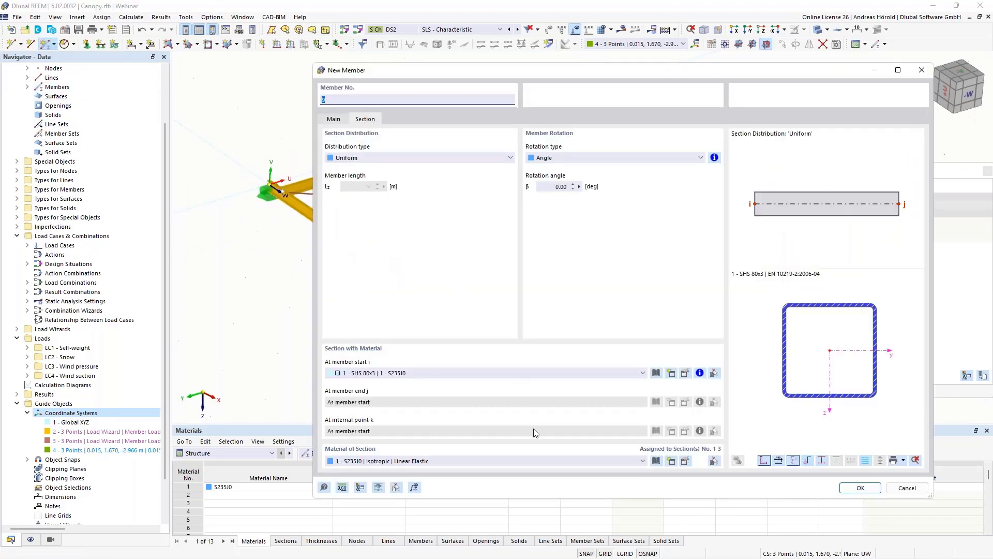
left_click(494, 371)
left_click(494, 390)
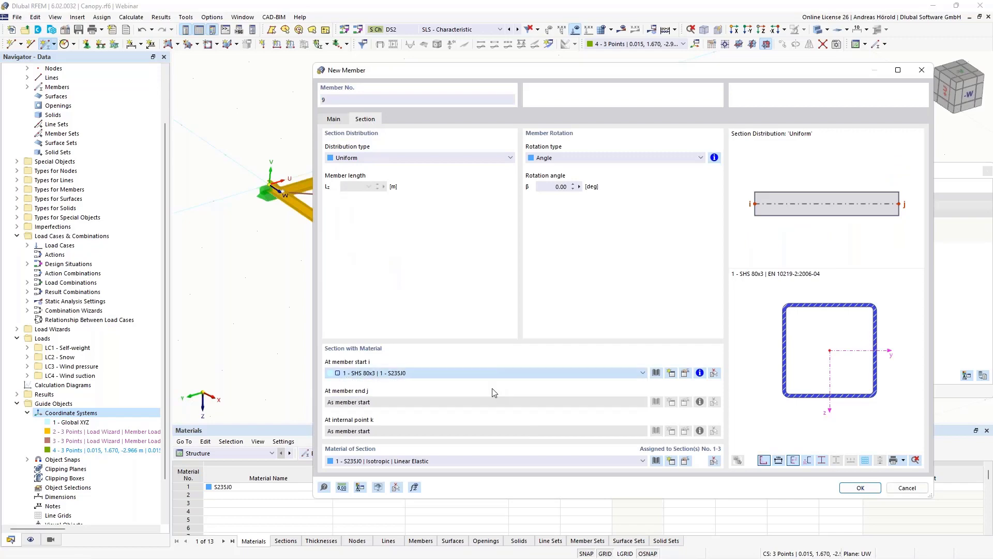
left_click(860, 488)
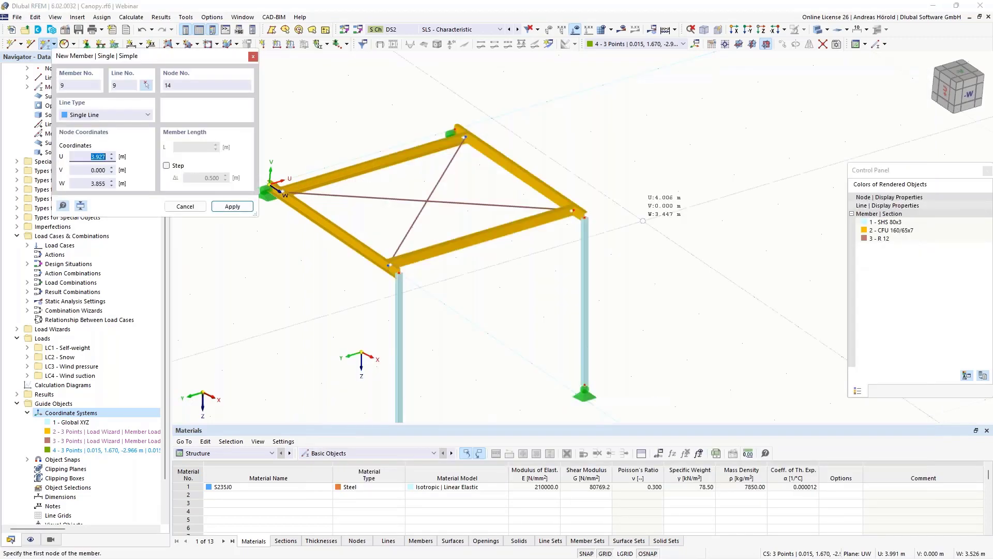
Draw two roughly parallel members in the UW plane beside the canopy roof, beyond its +U edge.
left_click(492, 119)
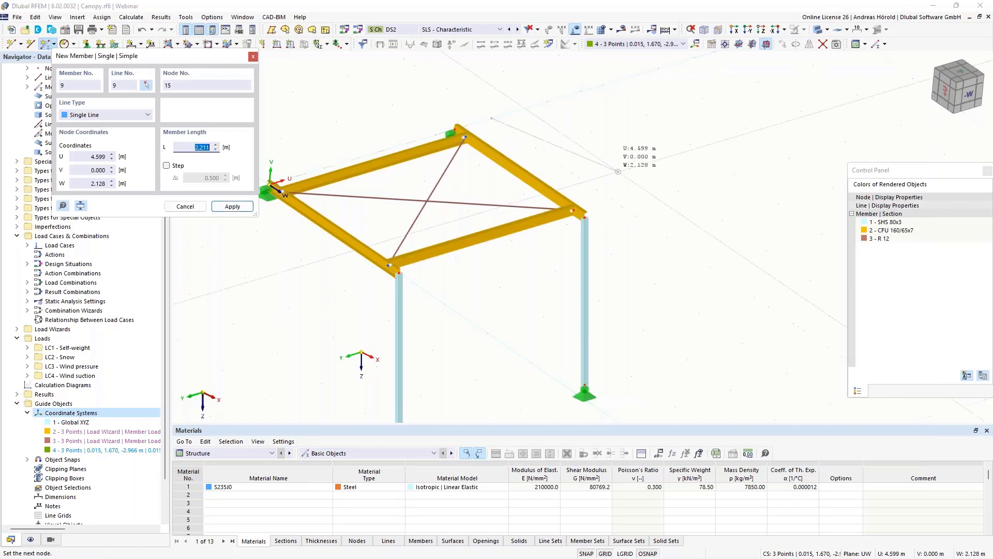
left_click(623, 209)
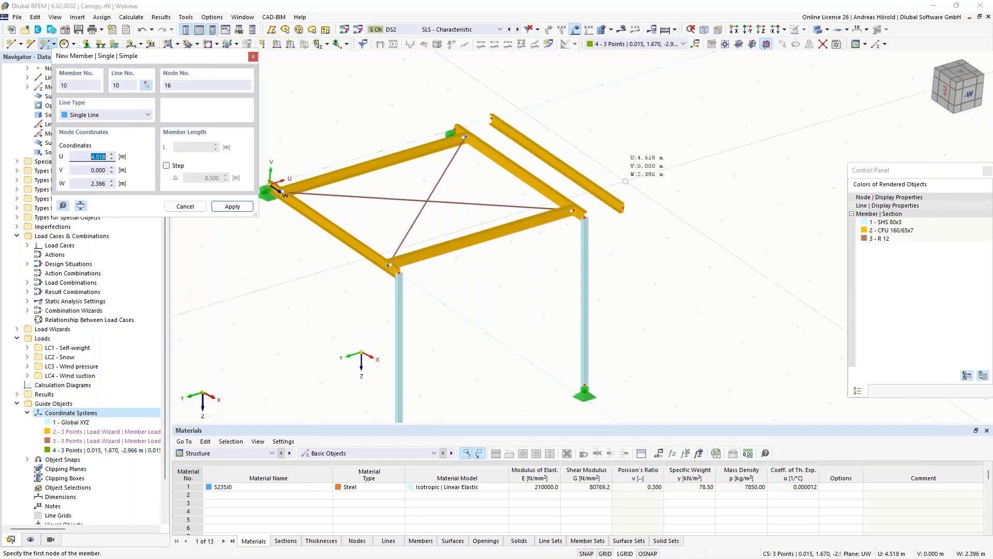
left_click(547, 102)
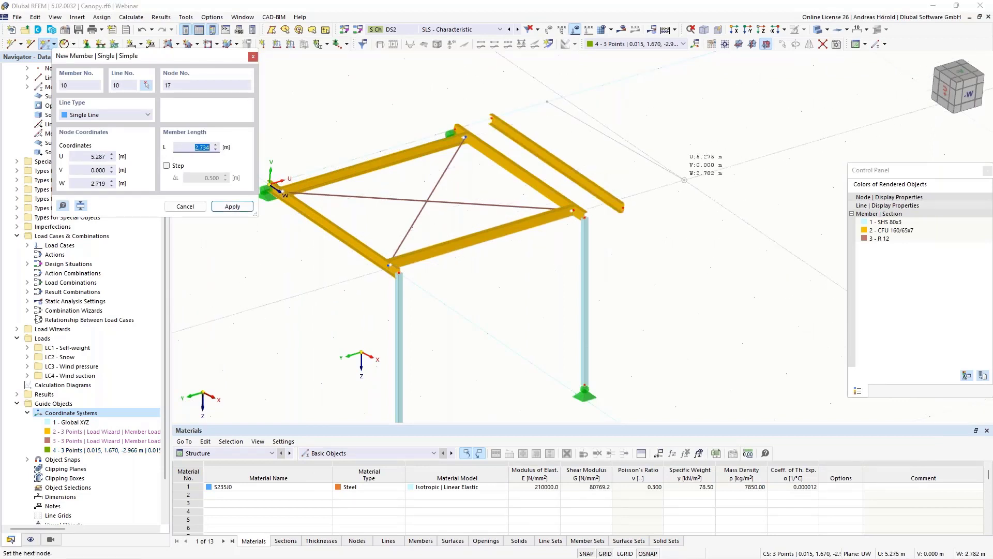
left_click(679, 193)
key("Escape")
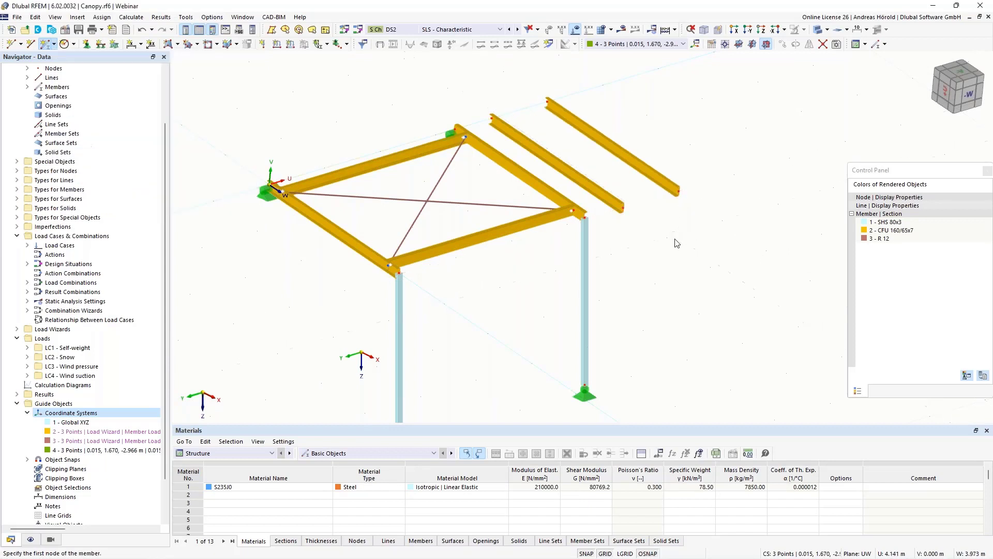
Examine the roof and the two new members along the U, W and V axes of the custom coordinate system.
middle_click_drag(671, 280, 685, 262, "ctrl")
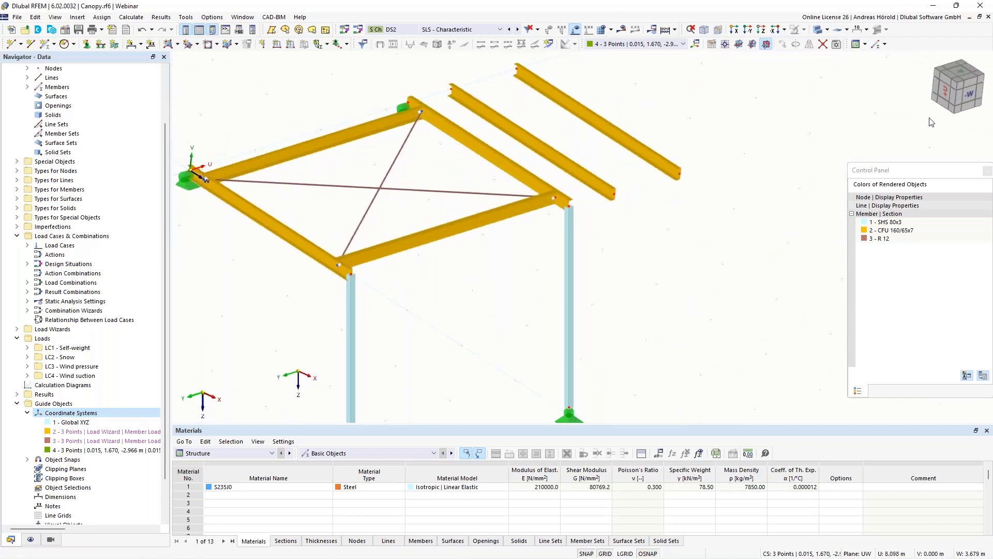
left_click(945, 92)
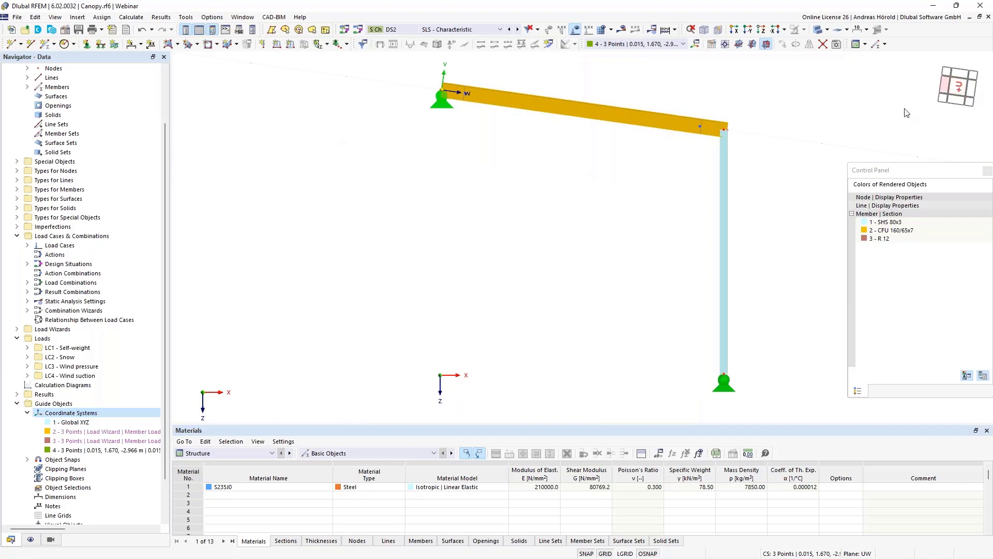
middle_click_drag(896, 119, 975, 109, "ctrl")
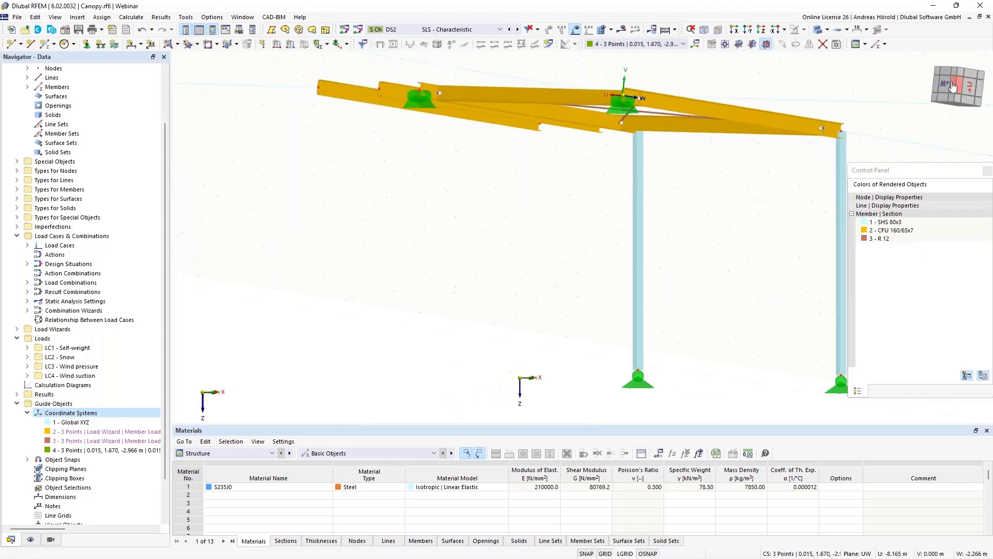
left_click(942, 85)
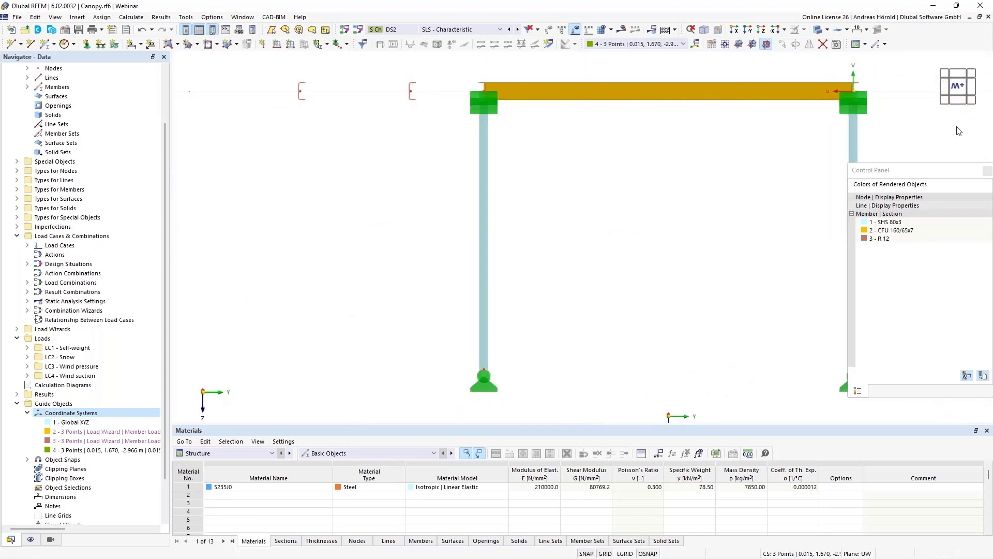
left_click(958, 101)
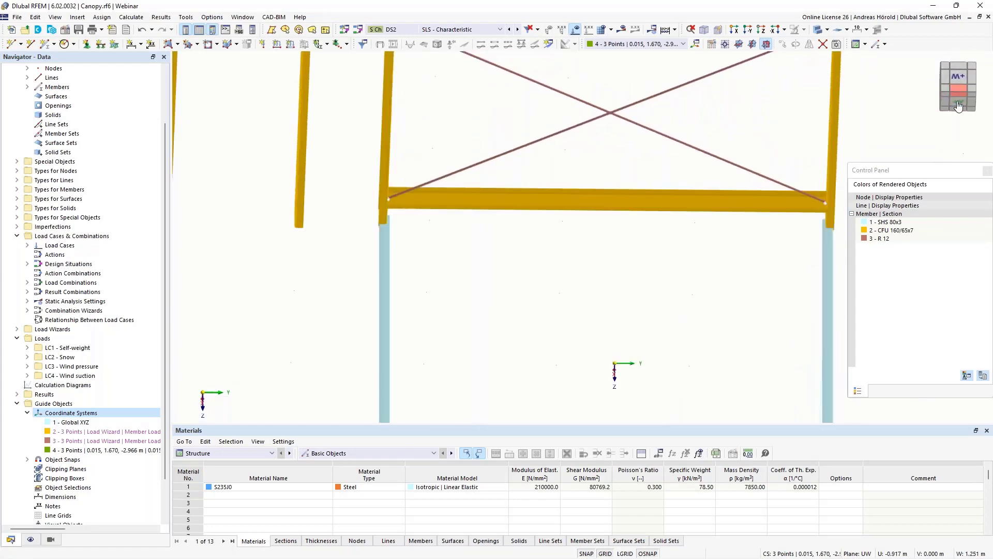
left_click(958, 104)
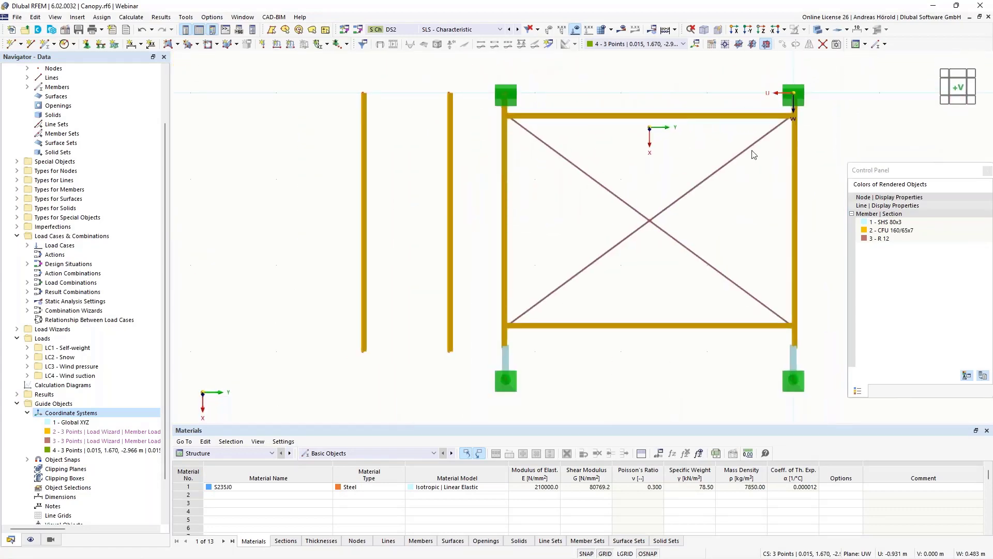
middle_click_drag(323, 341, 406, 169, "ctrl")
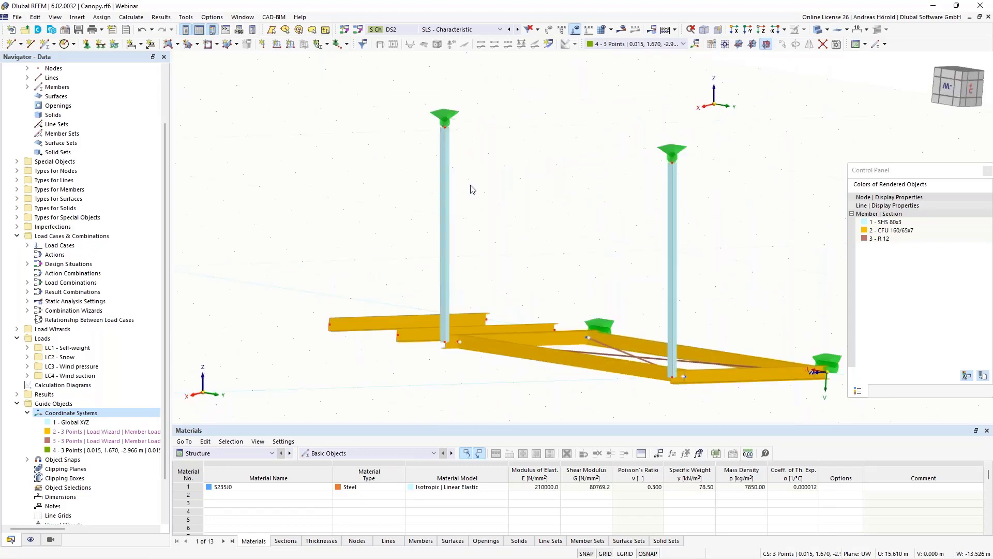
middle_click_drag(429, 386, 492, 394, "ctrl")
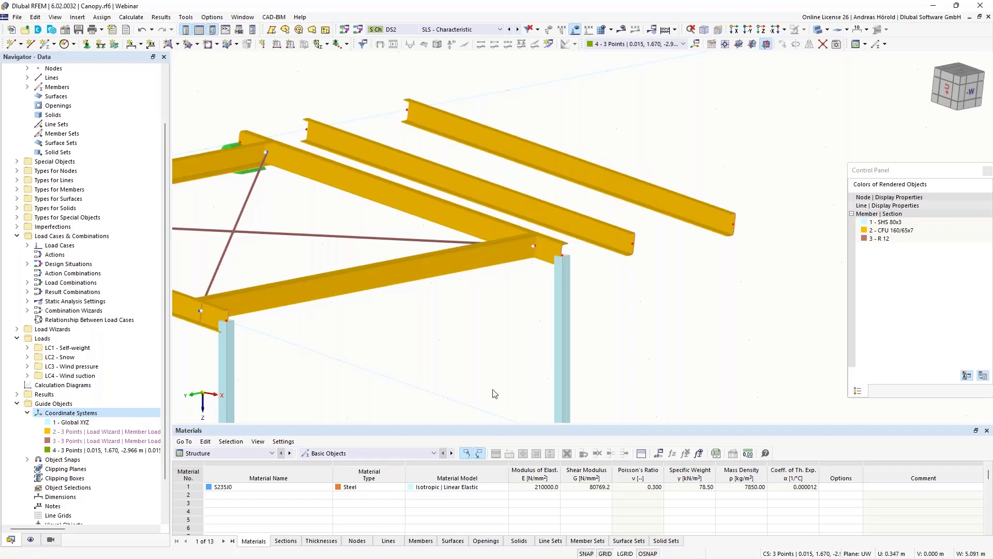
Delete the two free-standing members beside the canopy roof.
scroll(494, 395, "down", 3)
middle_click_drag(494, 394, 498, 353, "ctrl")
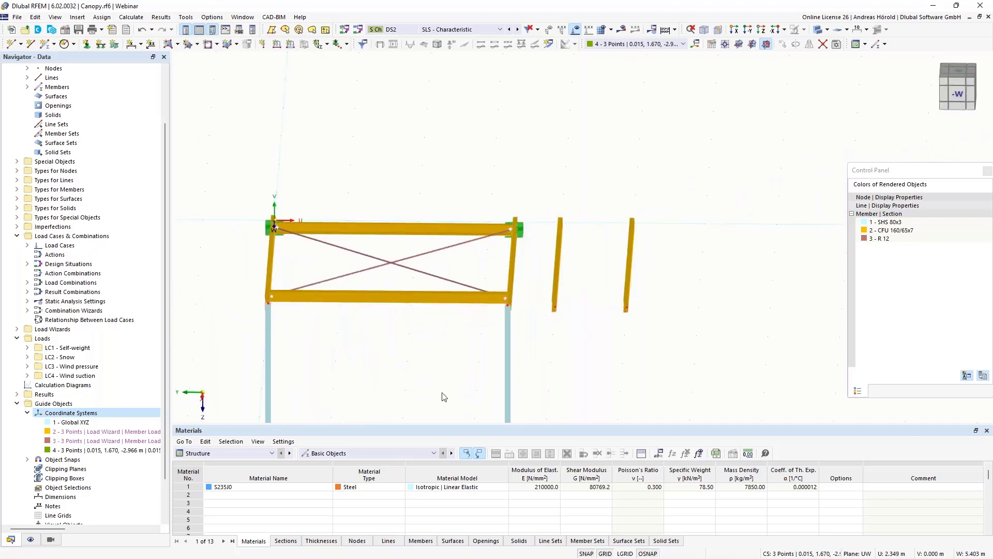
left_click_drag(533, 341, 679, 189)
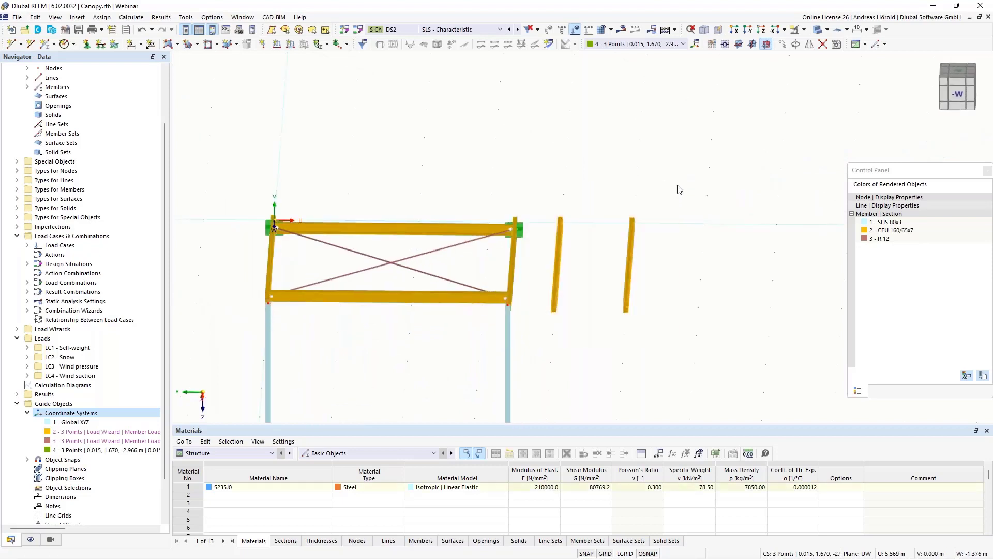
key("Delete")
middle_click_drag(436, 356, 583, 211, "ctrl")
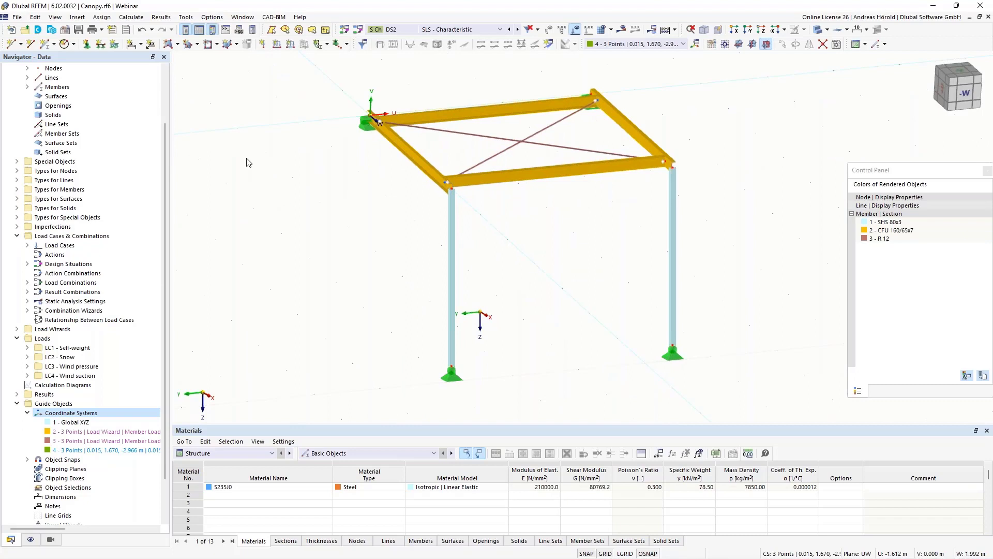
Activate the Stress-Strain Analysis design add-on in the model's base data.
left_click(65, 31)
left_click(329, 84)
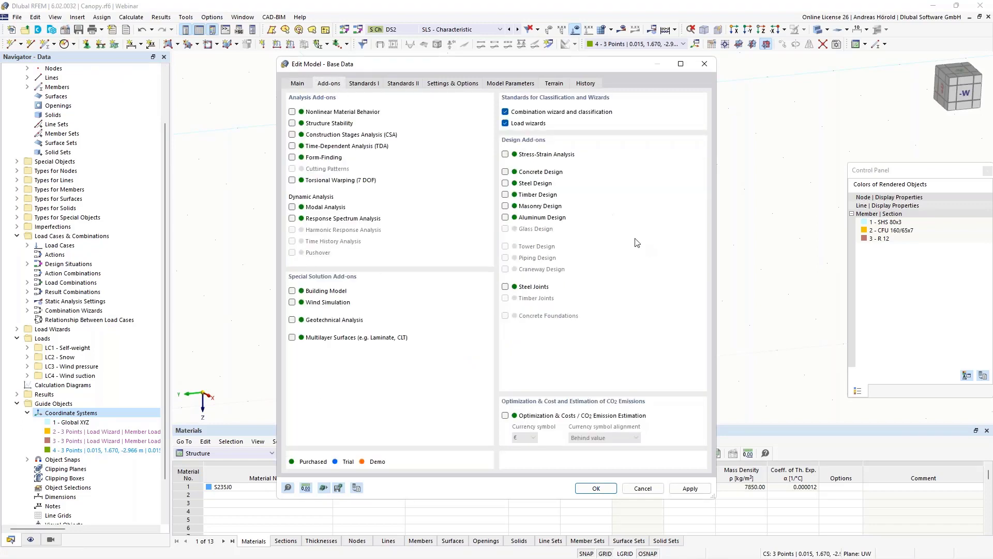
left_click(505, 154)
left_click(596, 488)
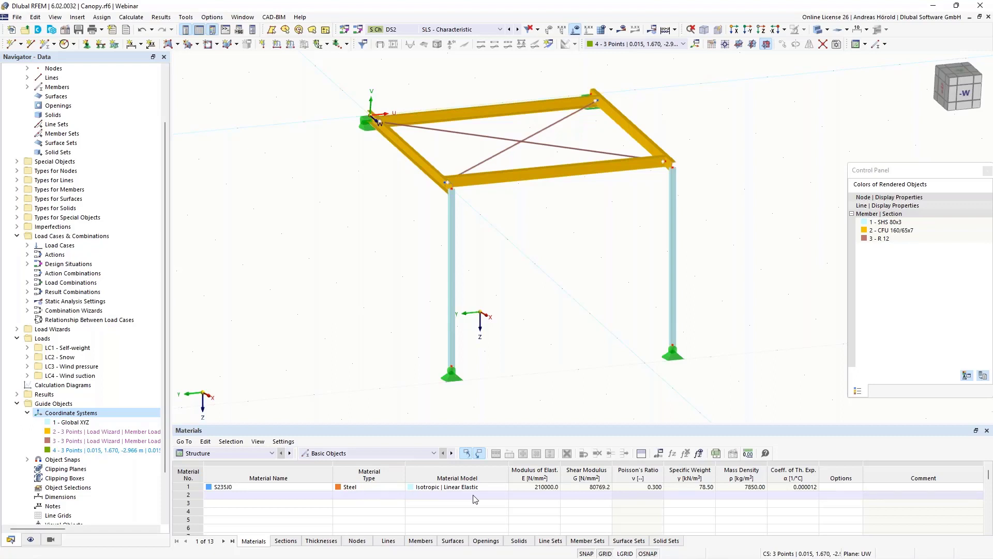
Expand the Stress-Strain Analysis data and its member configurations to view the available configuration.
middle_click_drag(487, 316, 530, 243, "ctrl")
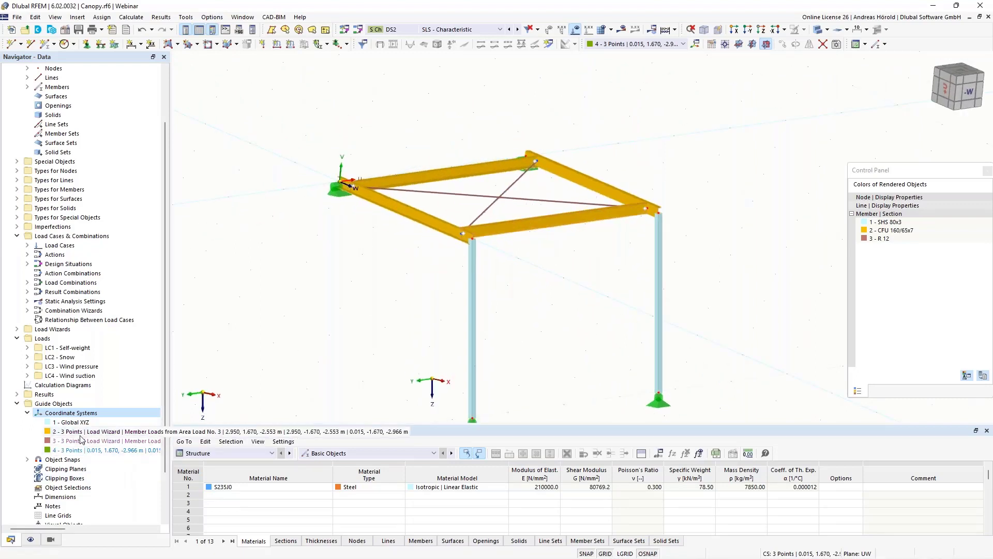
scroll(67, 384, "down", 2)
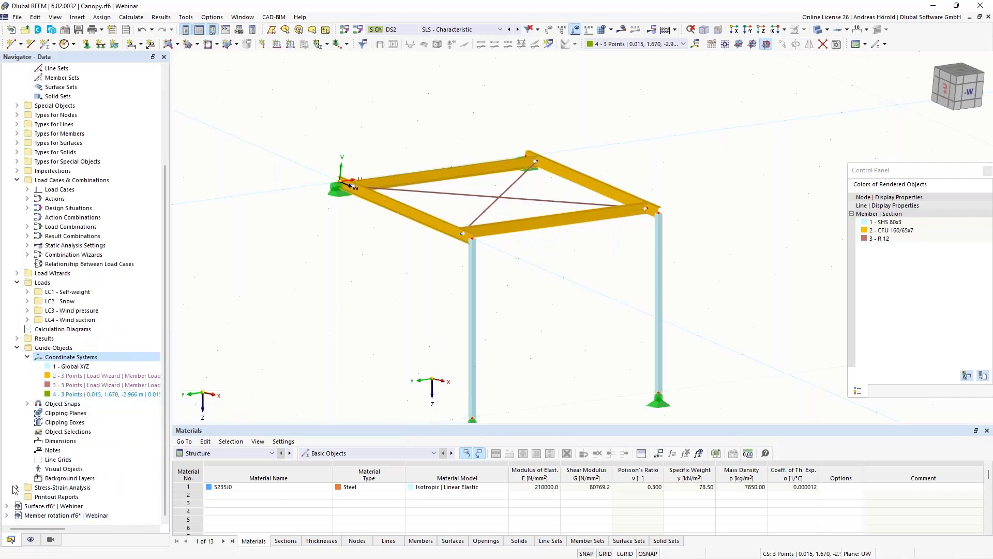
left_click(16, 487)
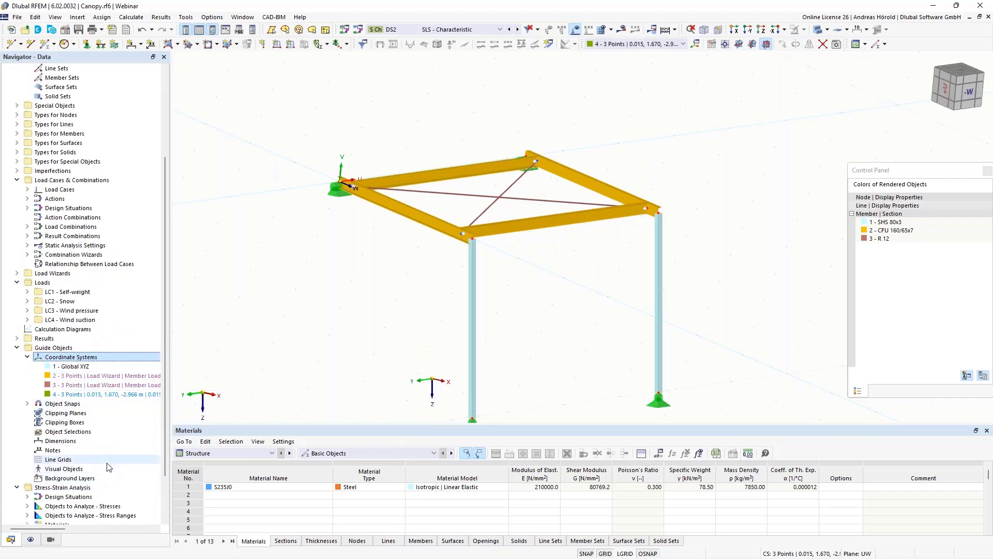
scroll(78, 468, "down", 2)
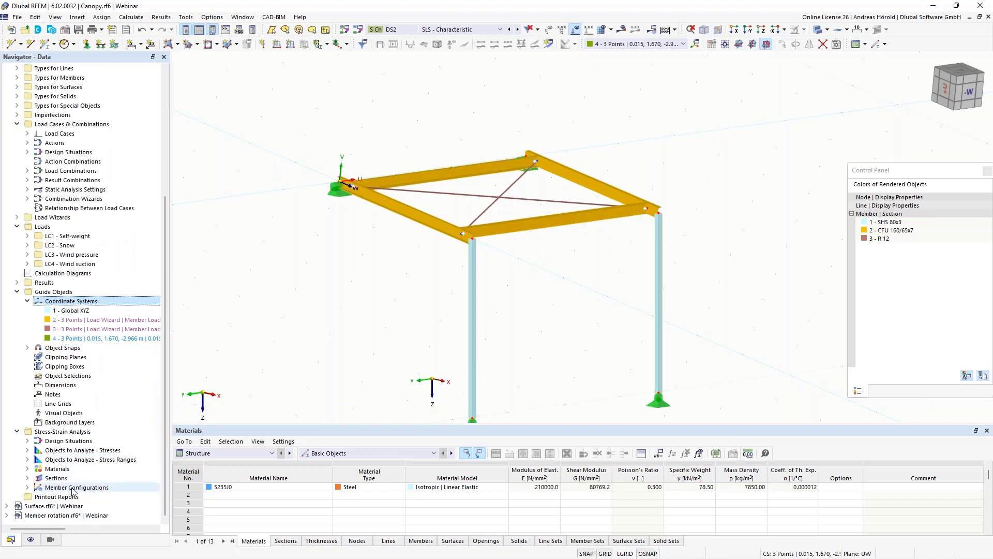
left_click(27, 487)
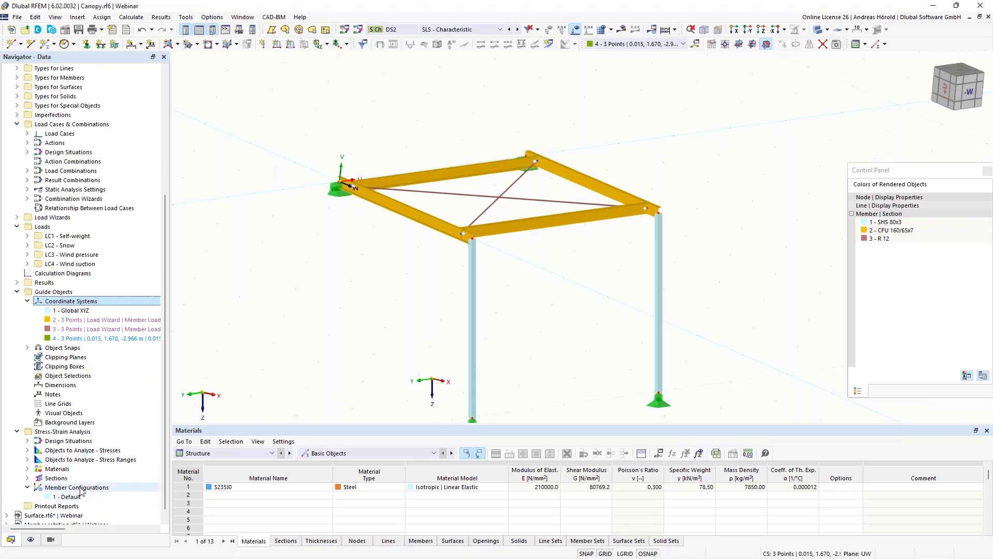
scroll(70, 466, "down", 1)
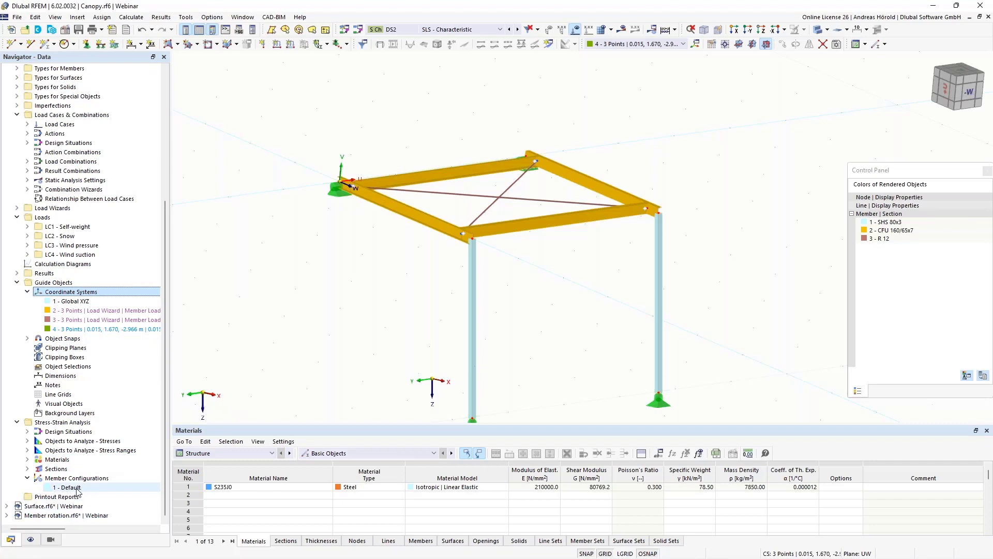
Open the Default stress-strain configuration assigned to the front roof crossbeam and include the σx (My) stress in the calculation.
double_click(531, 228)
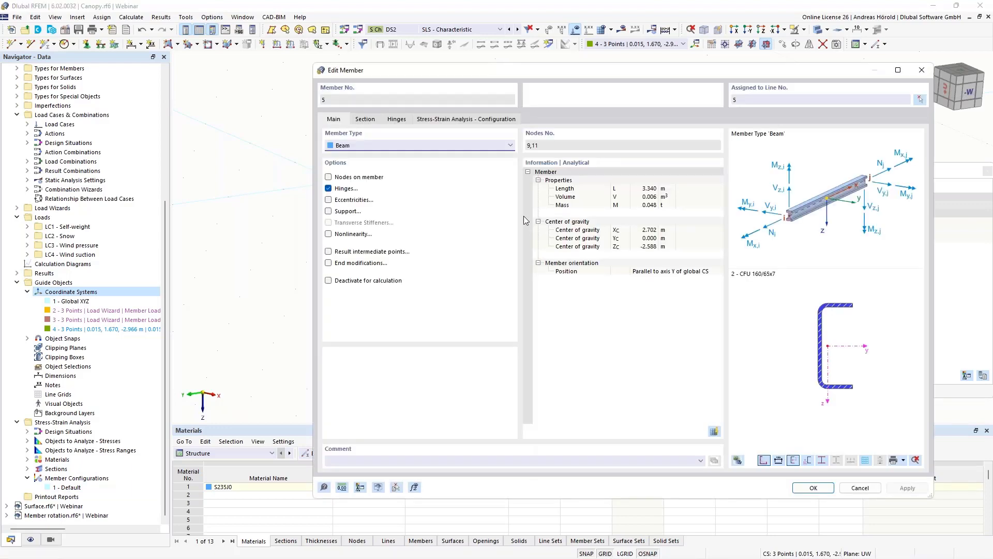
left_click(467, 122)
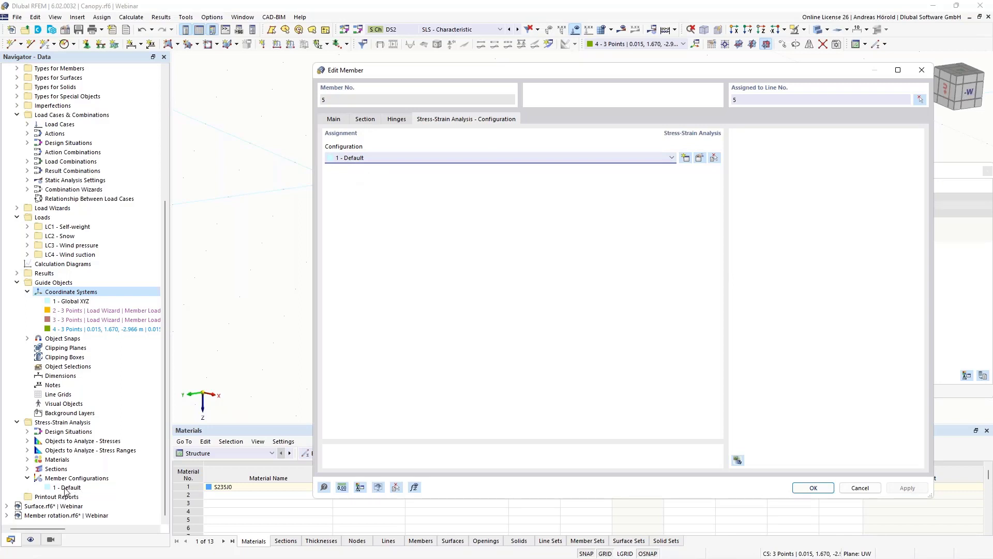
left_click(700, 158)
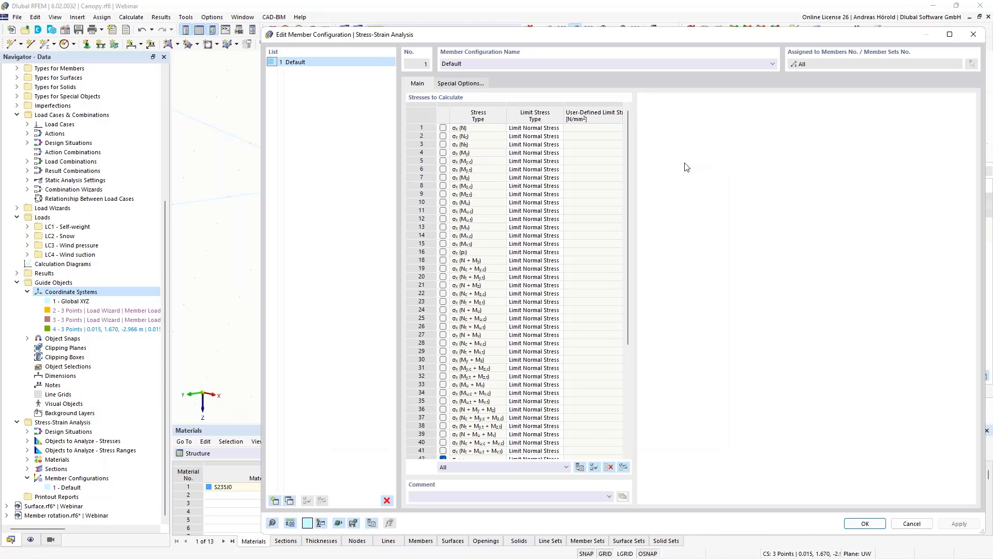
left_click(443, 153)
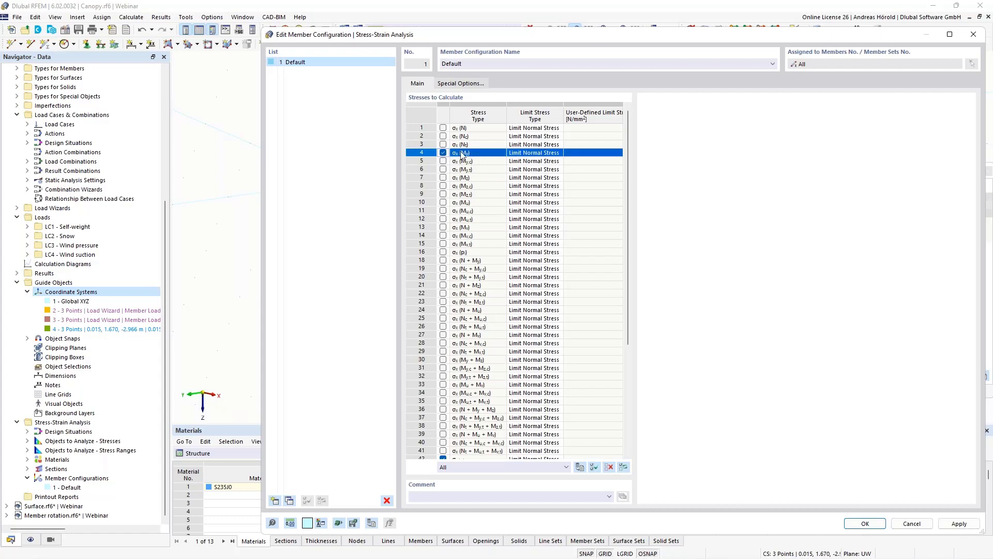
Set the limit stress type of σx (My) to User with a limit of 240 N/mm² and accept the configuration and member.
left_click(542, 153)
left_click(549, 154)
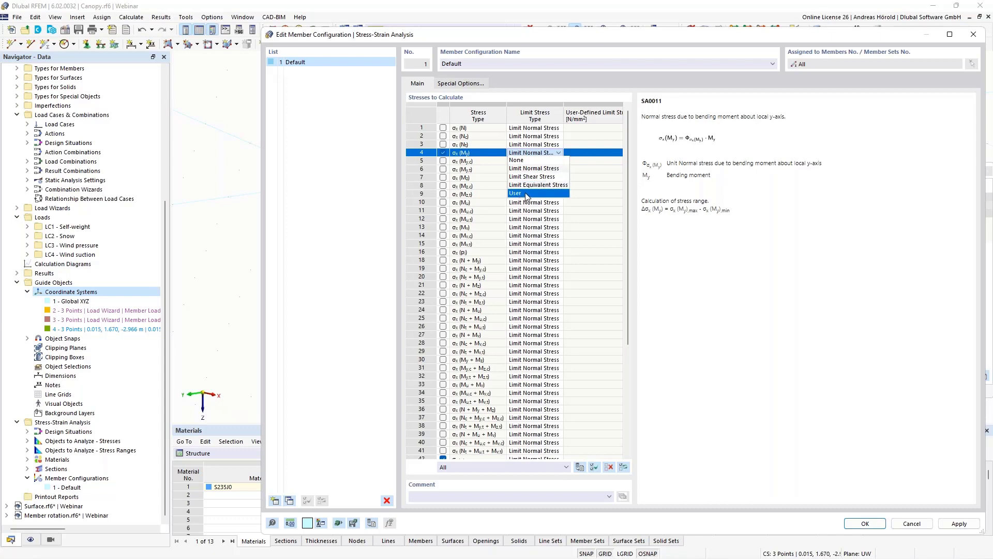
left_click(528, 193)
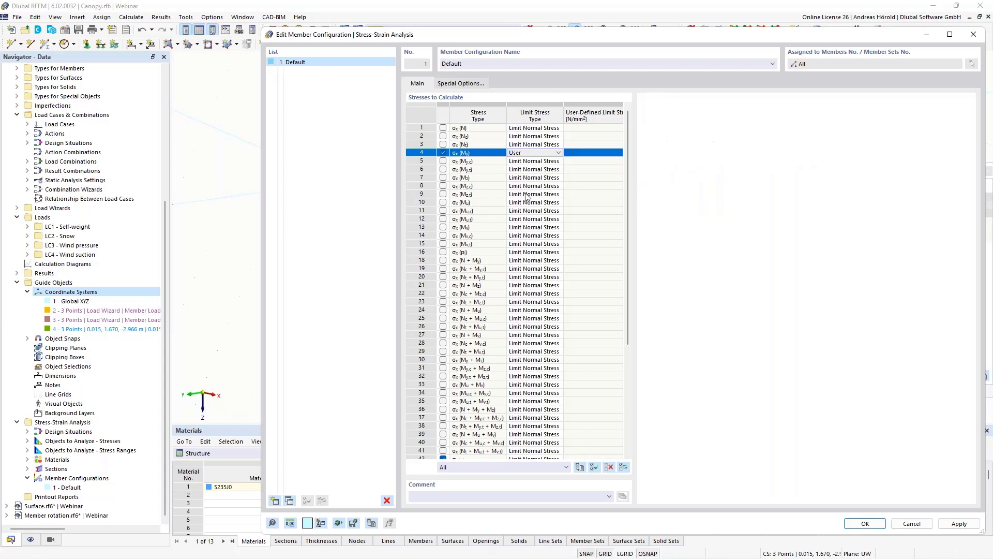
left_click(576, 155)
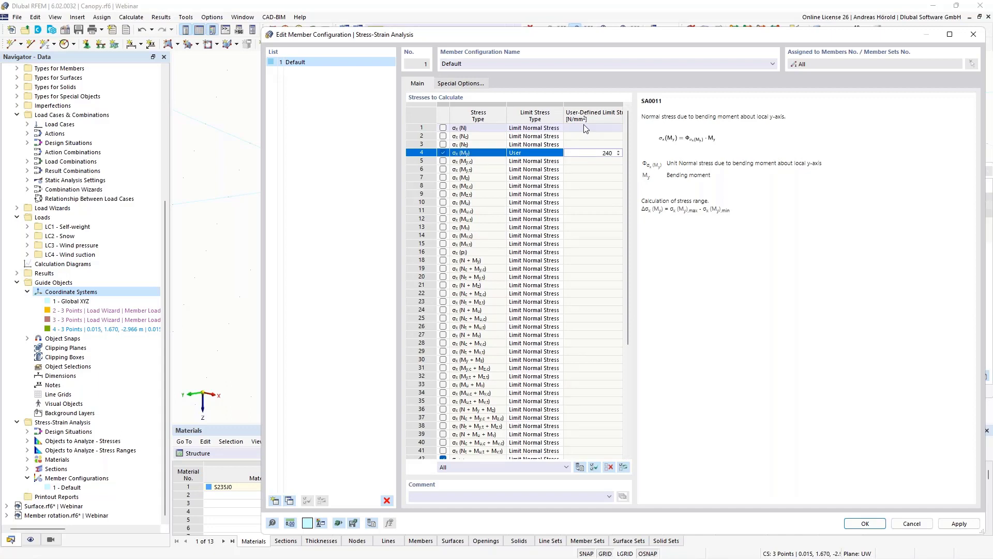
left_click(865, 523)
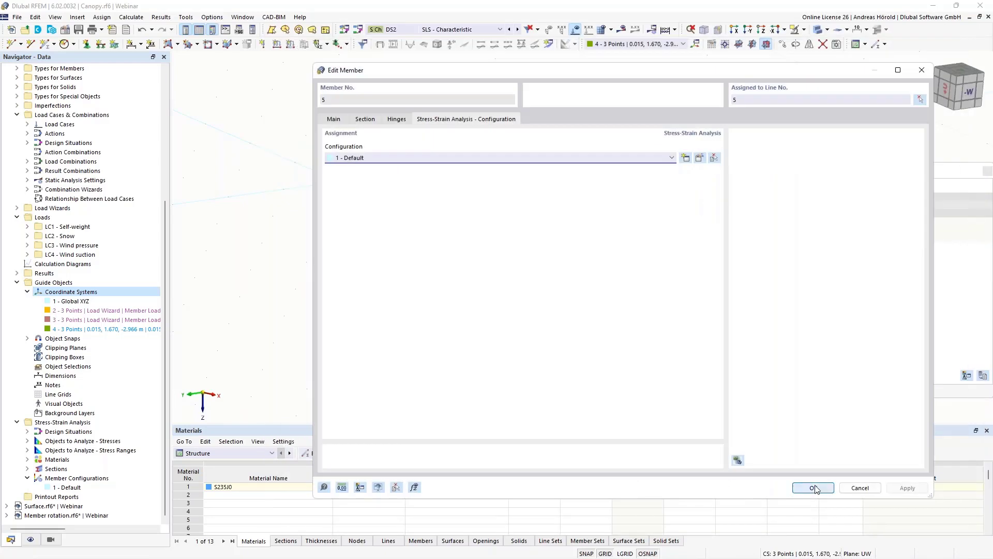
left_click(813, 487)
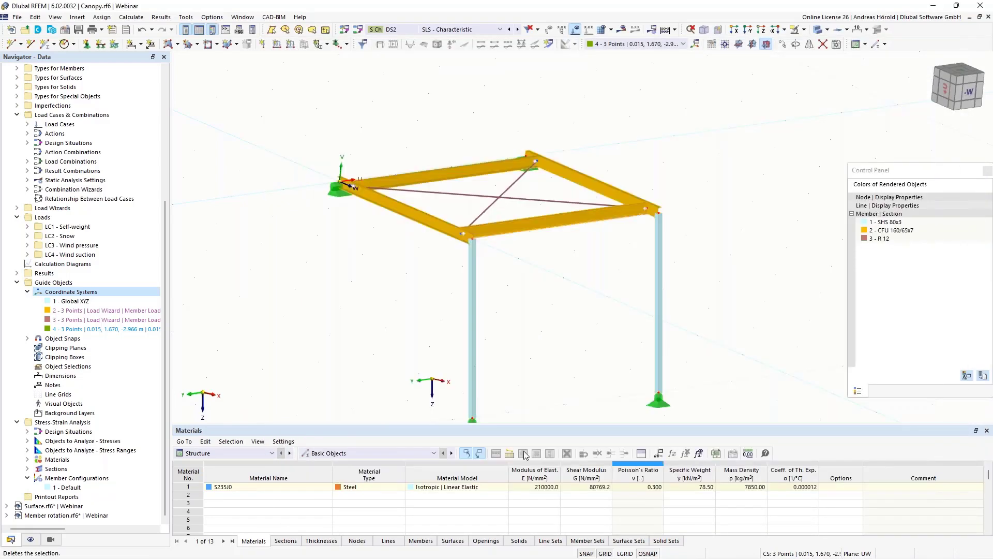
Show the Stress-Strain Analysis tables and calculate the stress-strain results.
left_click(226, 458)
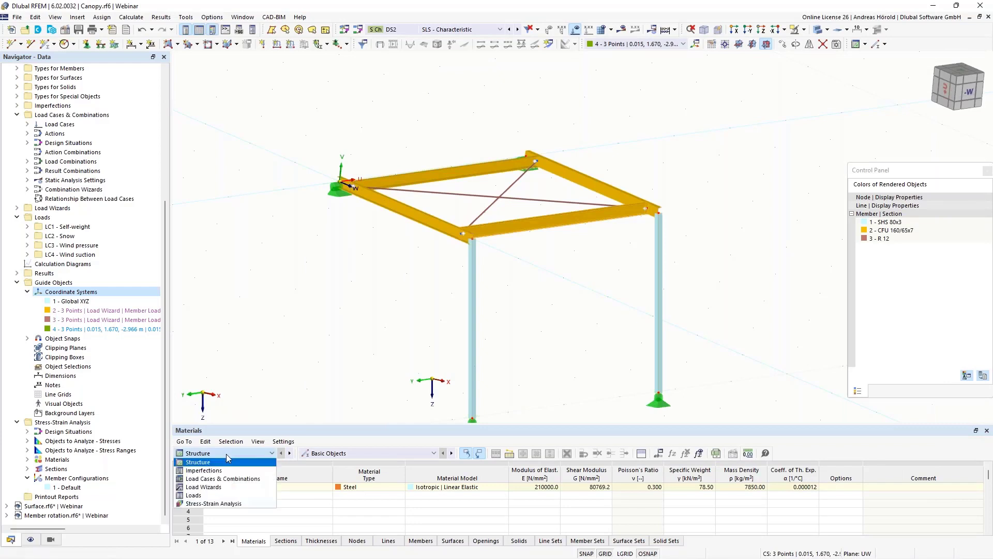
left_click(236, 504)
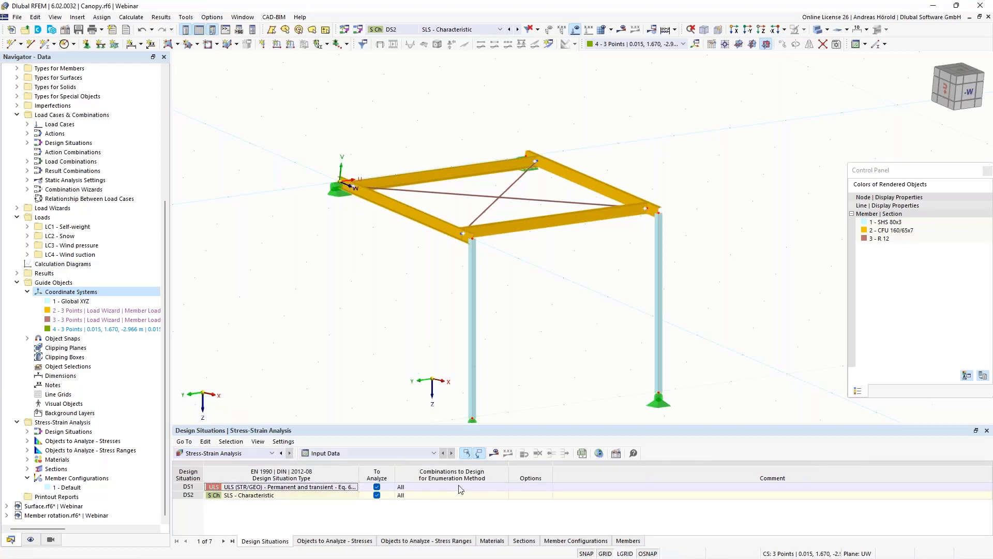
left_click(494, 453)
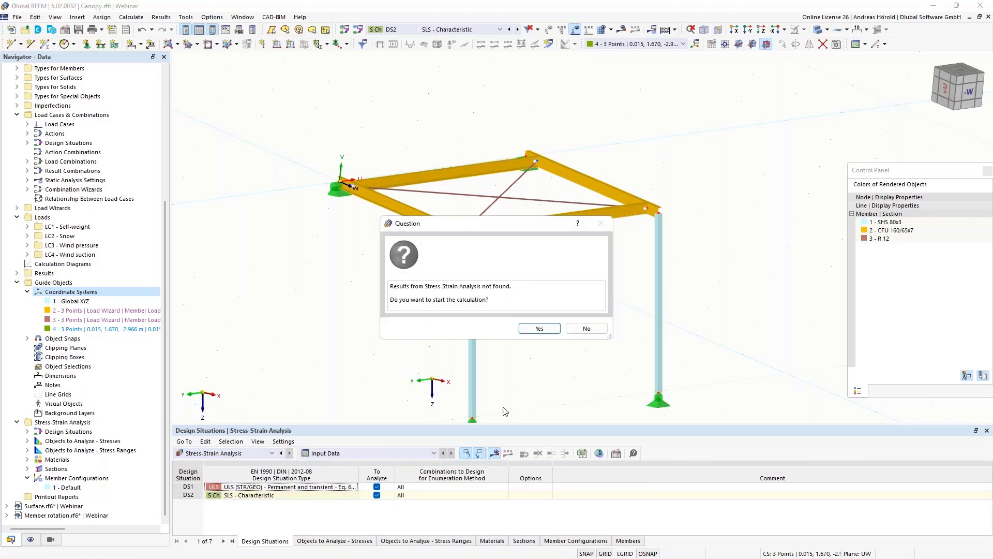
left_click(538, 329)
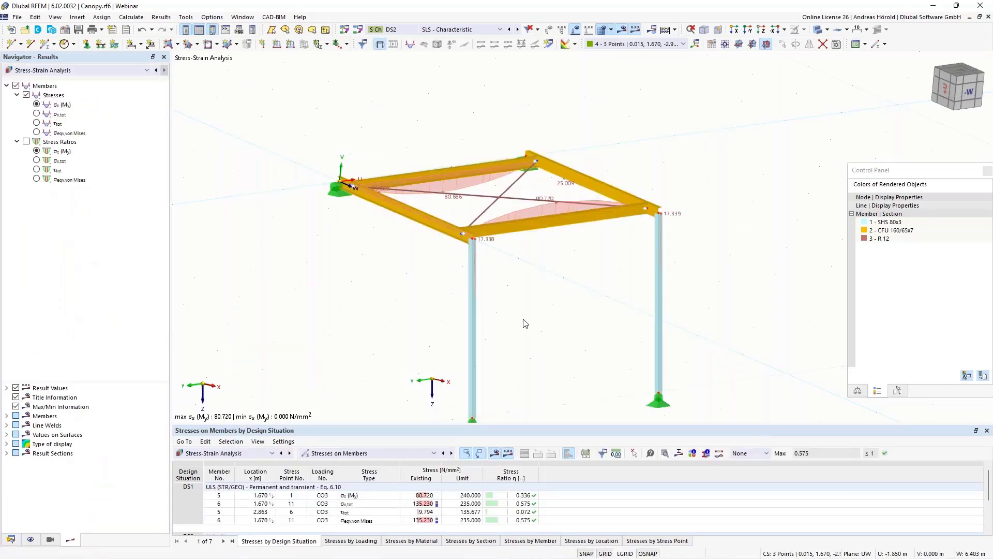
Examine the limit stresses for σx (My) and τtot in the member stress results by design situation.
middle_click_drag(523, 314, 524, 274)
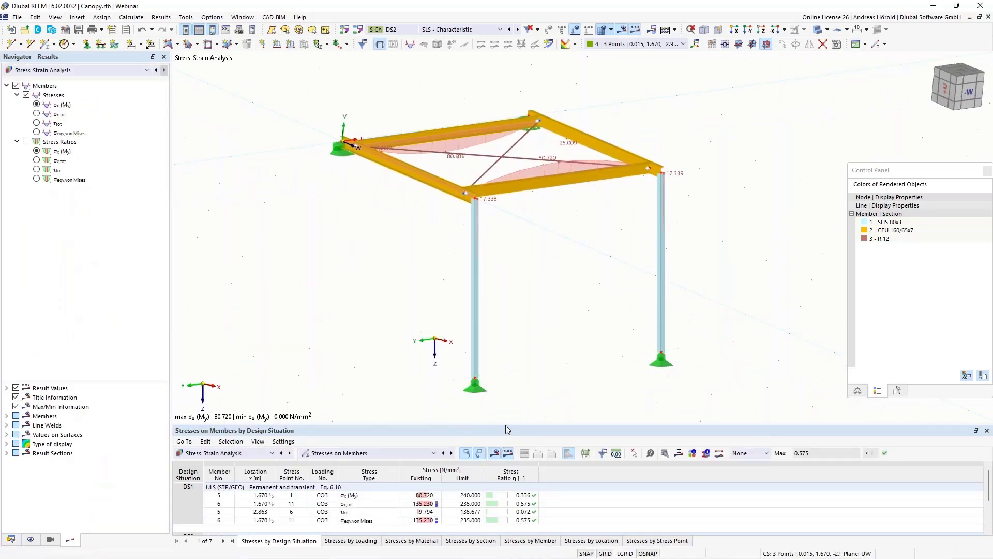
left_click_drag(505, 426, 508, 337)
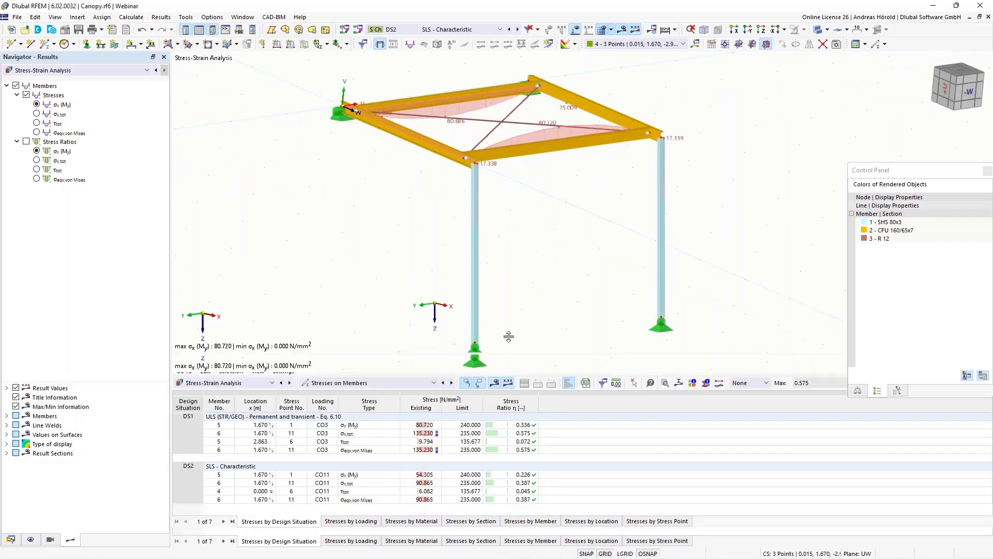
left_click(454, 410)
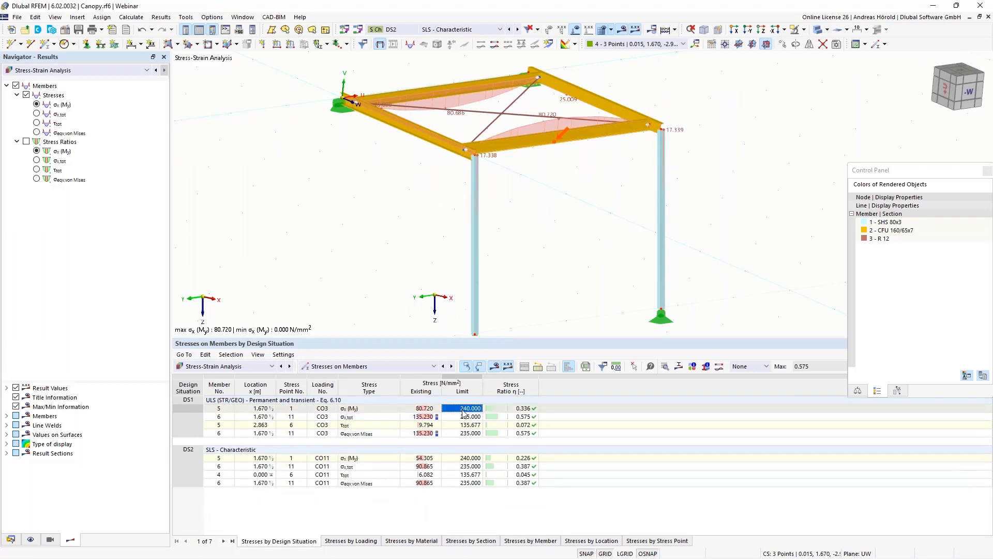
left_click(467, 425)
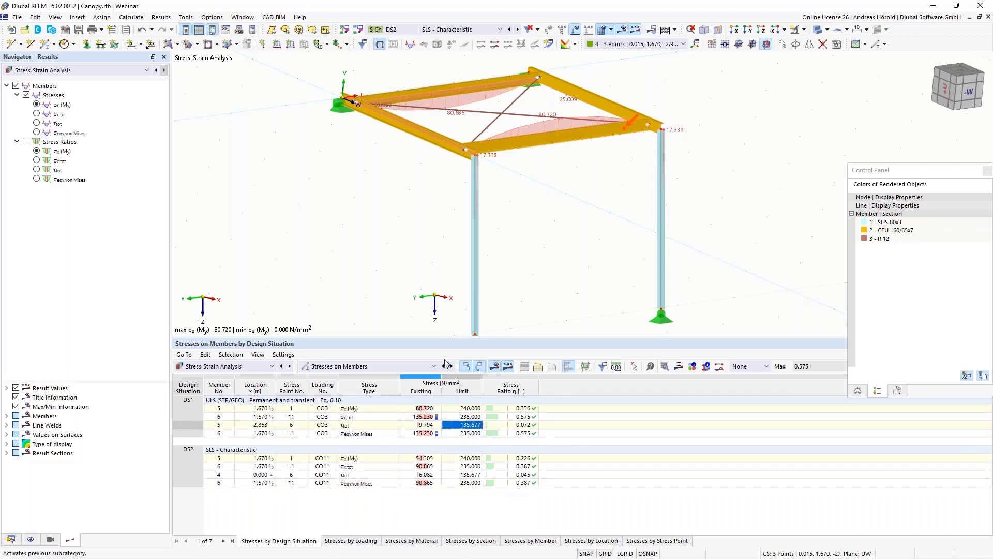
left_click_drag(451, 336, 452, 408)
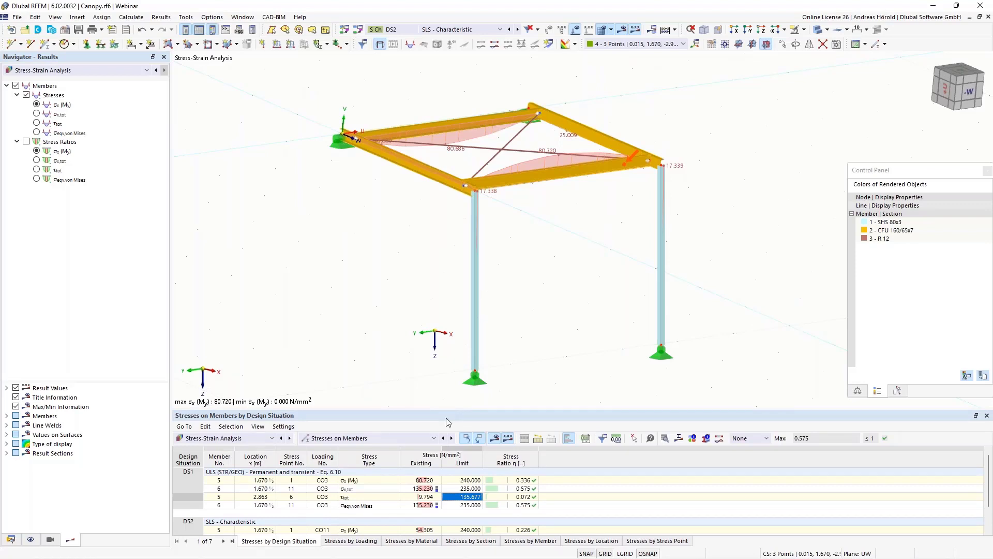
Delete the two nodal supports at the rear corners of the canopy roof.
middle_click_drag(385, 257, 364, 314, "ctrl")
middle_click_drag(350, 322, 328, 290, "ctrl")
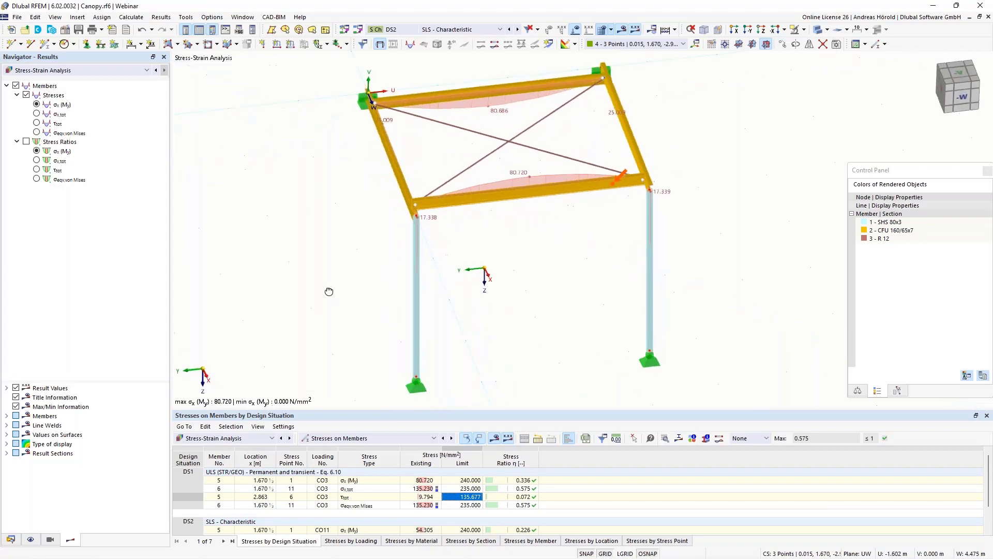
middle_click_drag(506, 269, 547, 396)
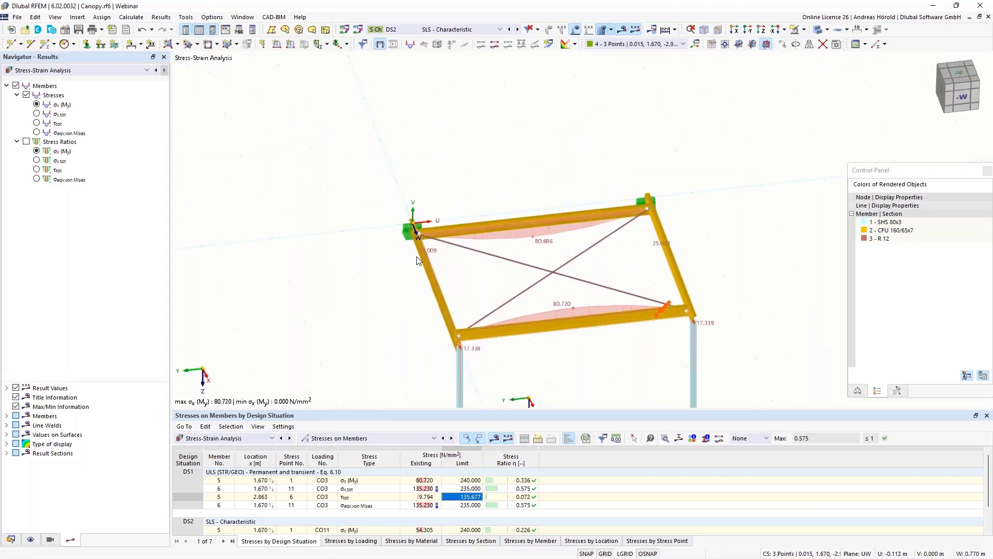
scroll(423, 262, "up", 4)
scroll(361, 303, "down", 5)
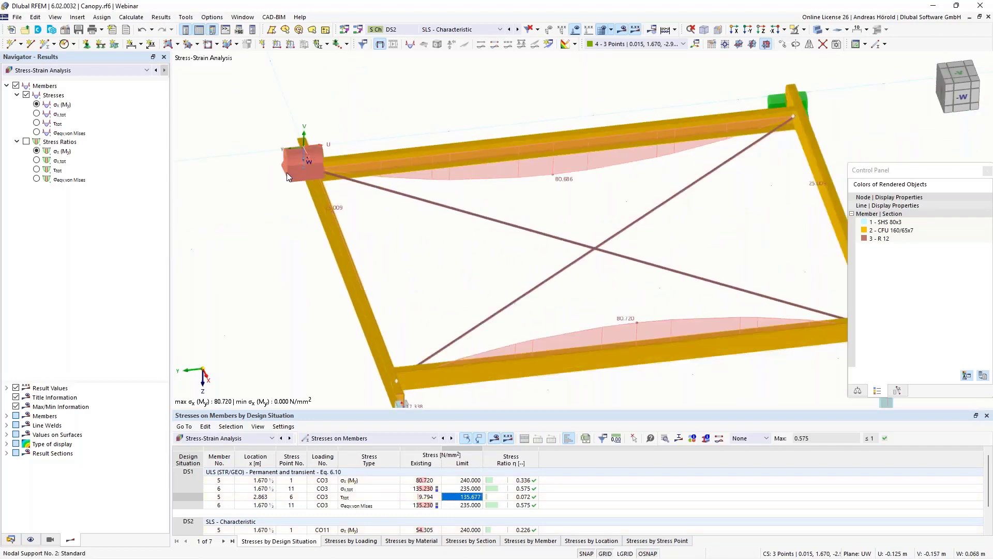
key("Delete")
left_click(778, 98)
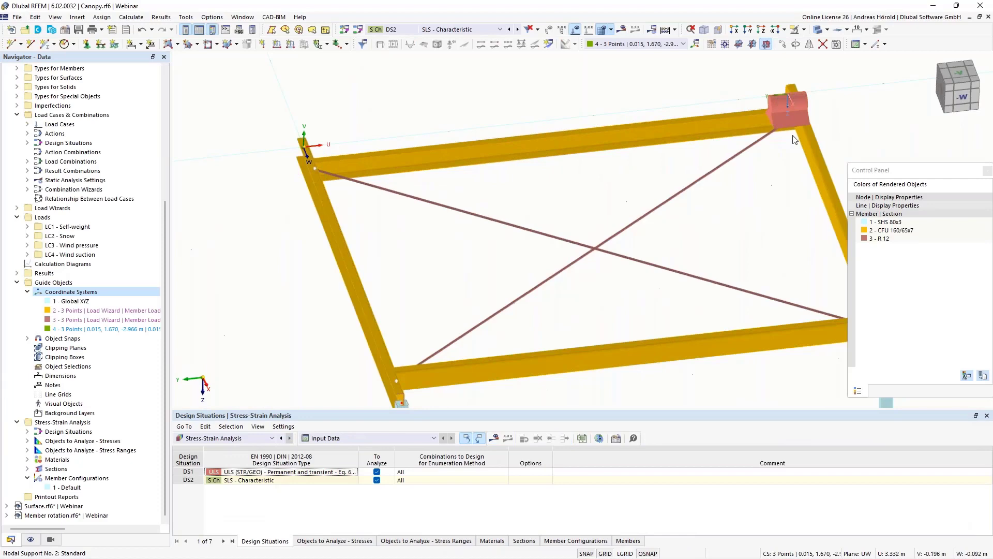
key("Delete")
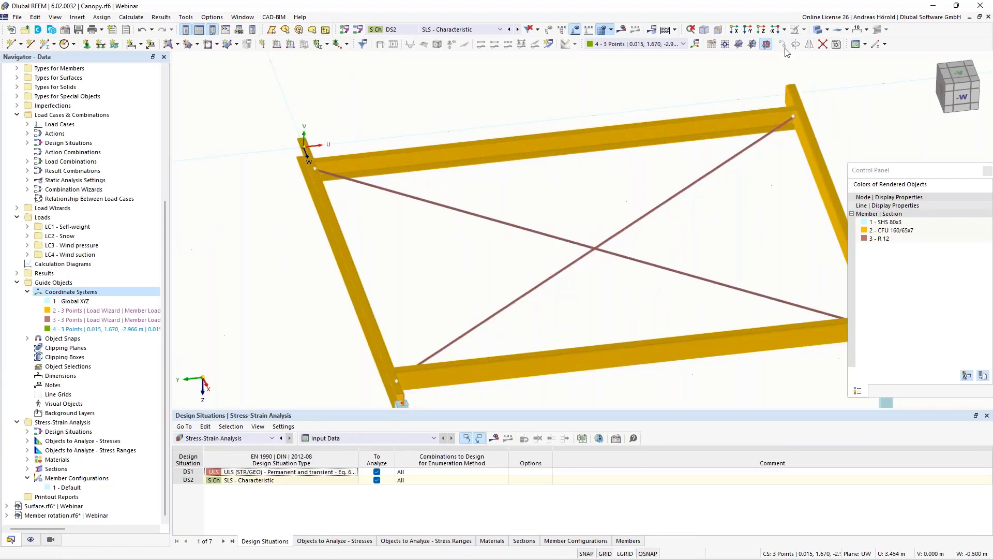
Display the canopy roof as a wireframe model.
left_click(763, 32)
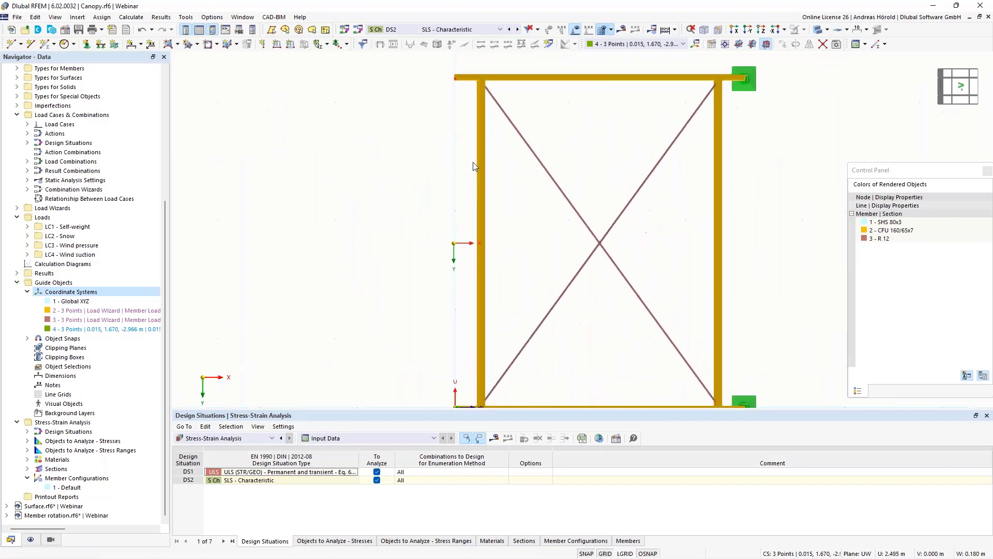
middle_click_drag(546, 317, 537, 283, "ctrl")
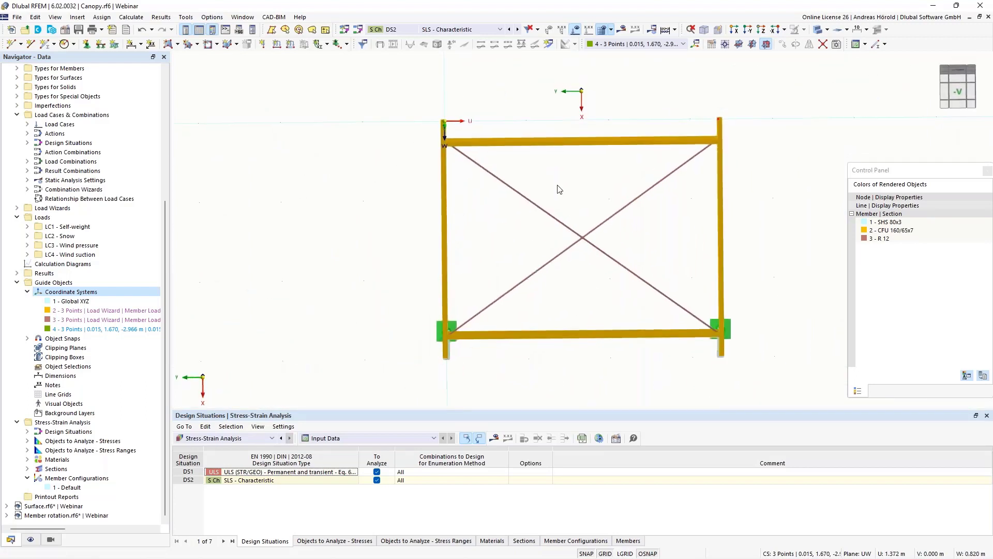
scroll(556, 188, "up", 3)
middle_click_drag(551, 201, 549, 227)
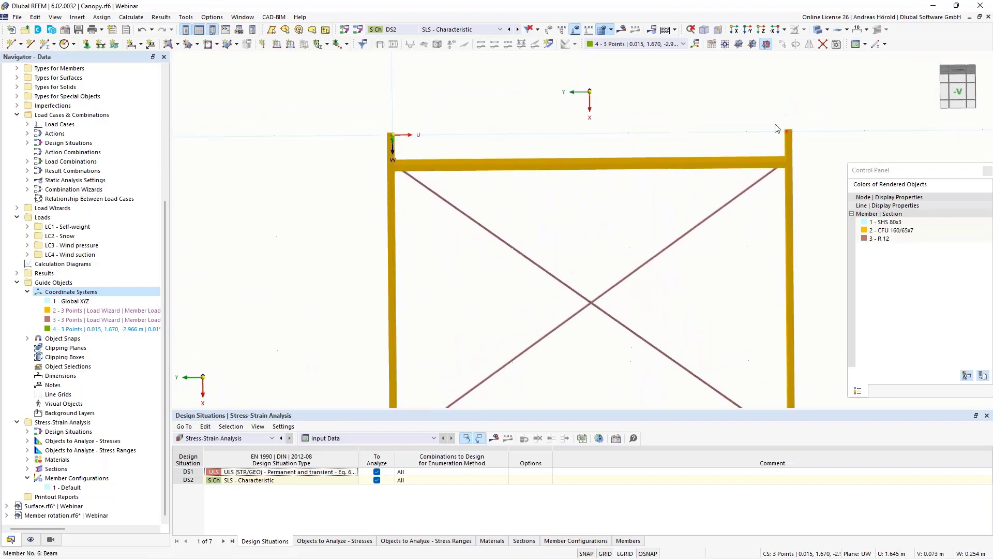
left_click(829, 30)
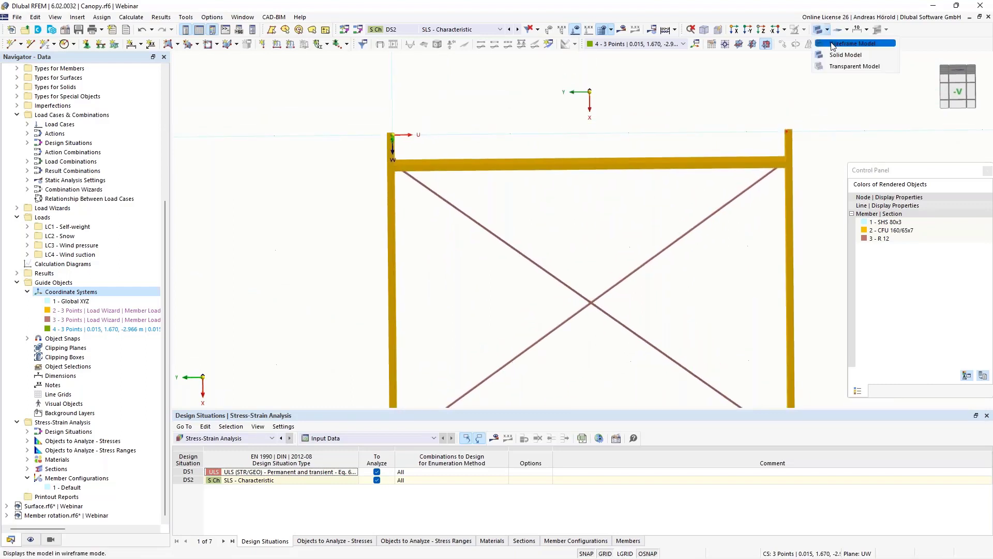
left_click(840, 51)
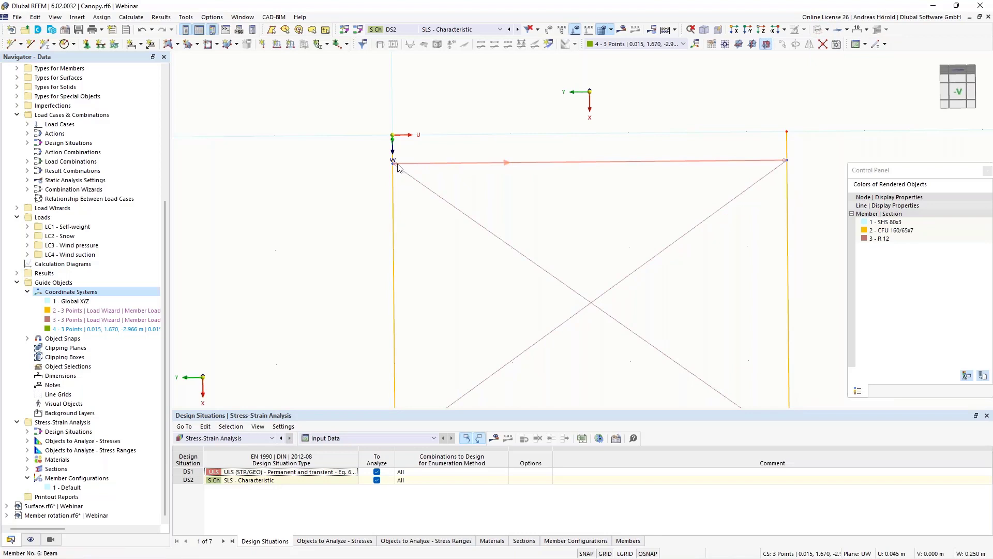
Move the rear crossbeam and the rear ends of both diagonal braces onto the rear end nodes of the side beams.
left_click(393, 136)
left_click(786, 160)
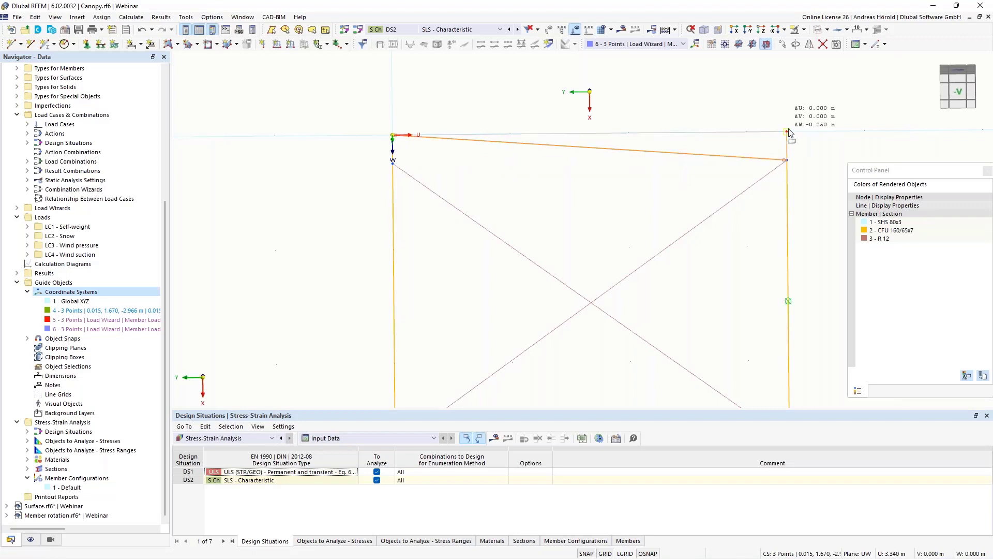
left_click(786, 162)
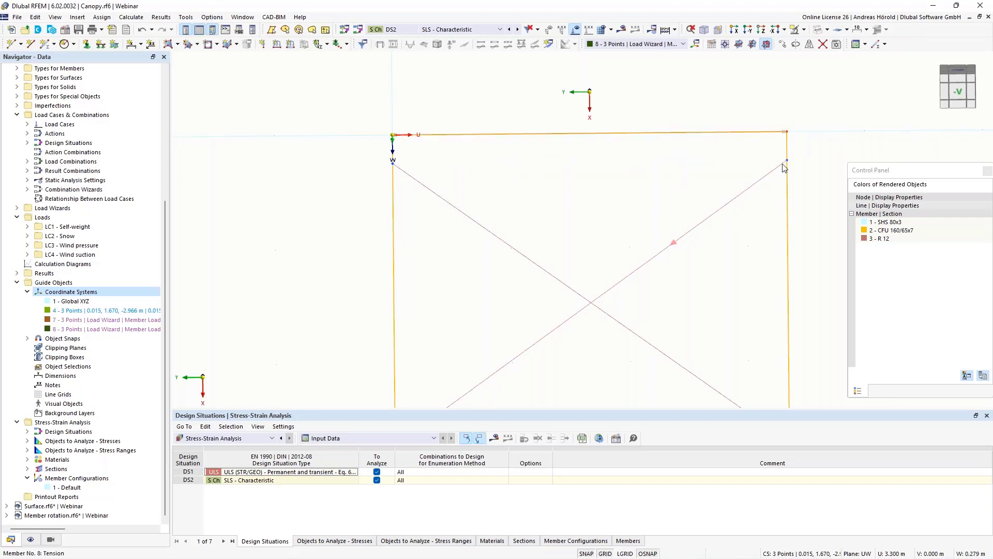
left_click(787, 133)
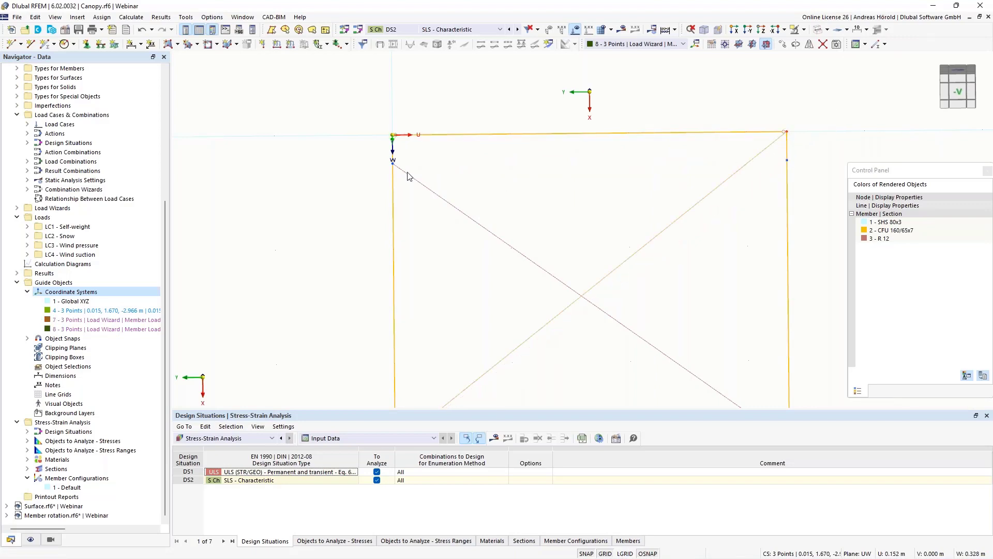
left_click(394, 139)
Assign a new line support with fixed translations uX, uY and uZ to line 6, the canopy roof's rear crossbeam.
middle_click_drag(620, 311, 550, 325, "ctrl")
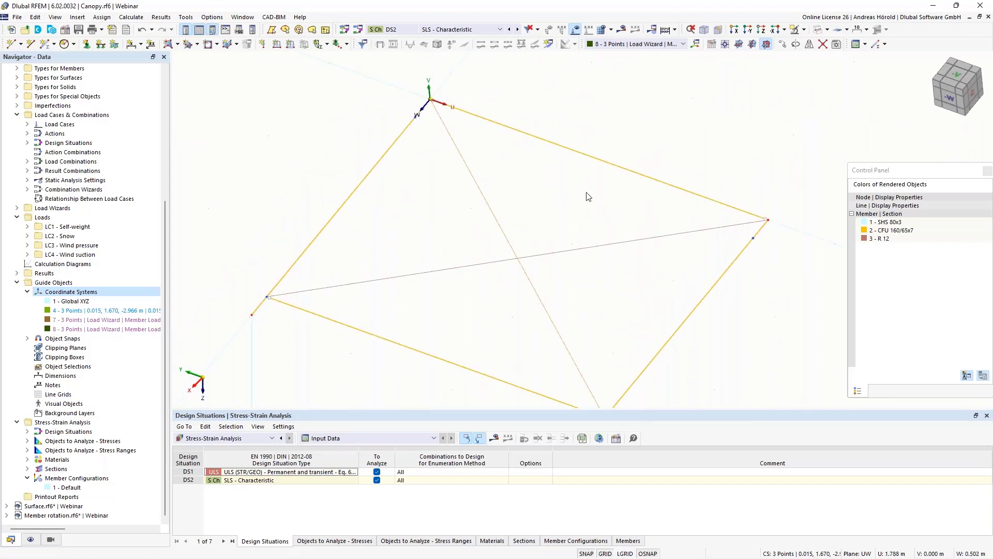
left_click(101, 46)
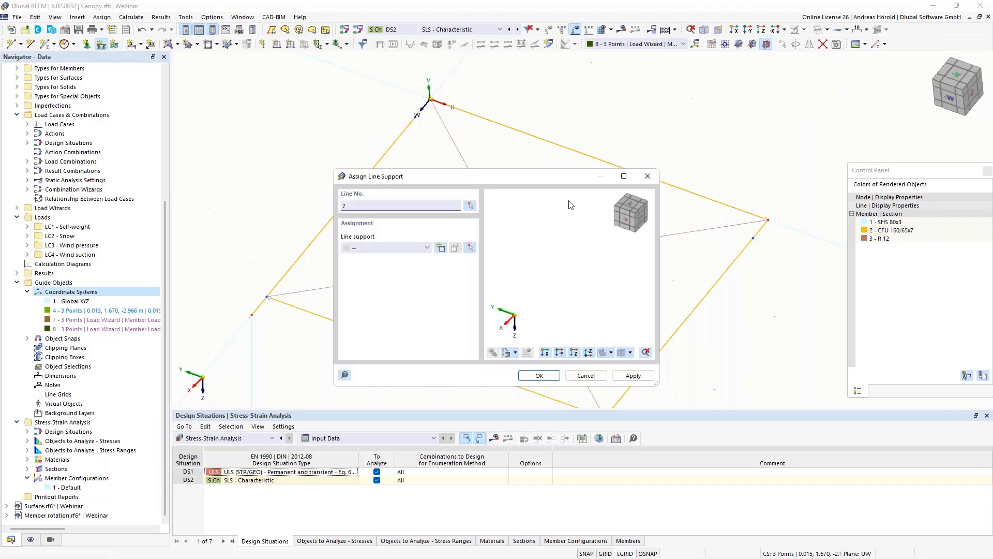
left_click(470, 206)
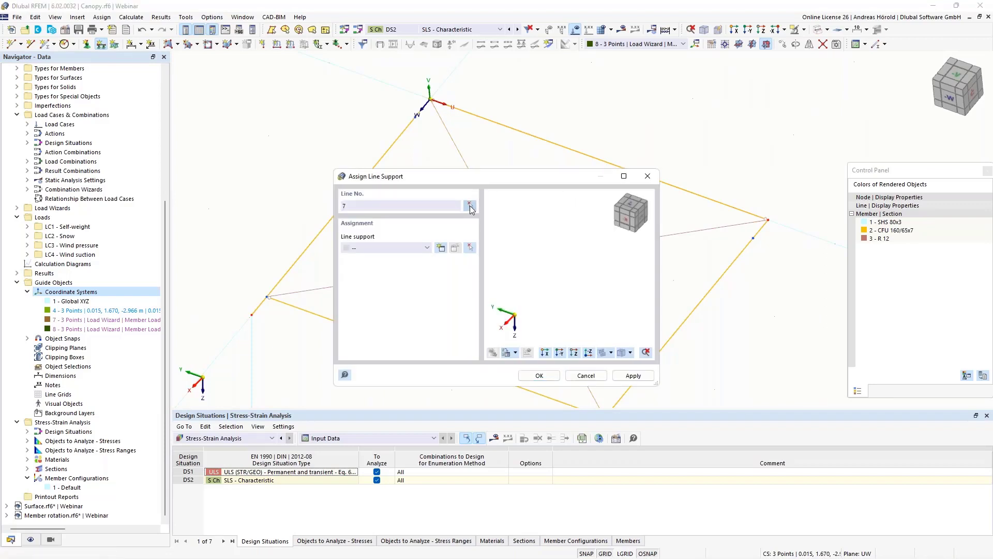
left_click(588, 155)
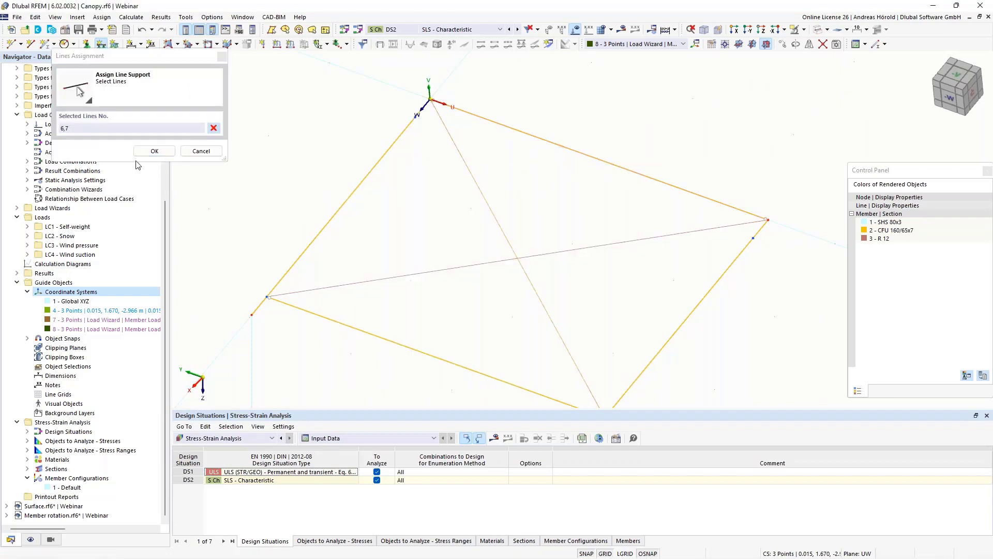
left_click(154, 150)
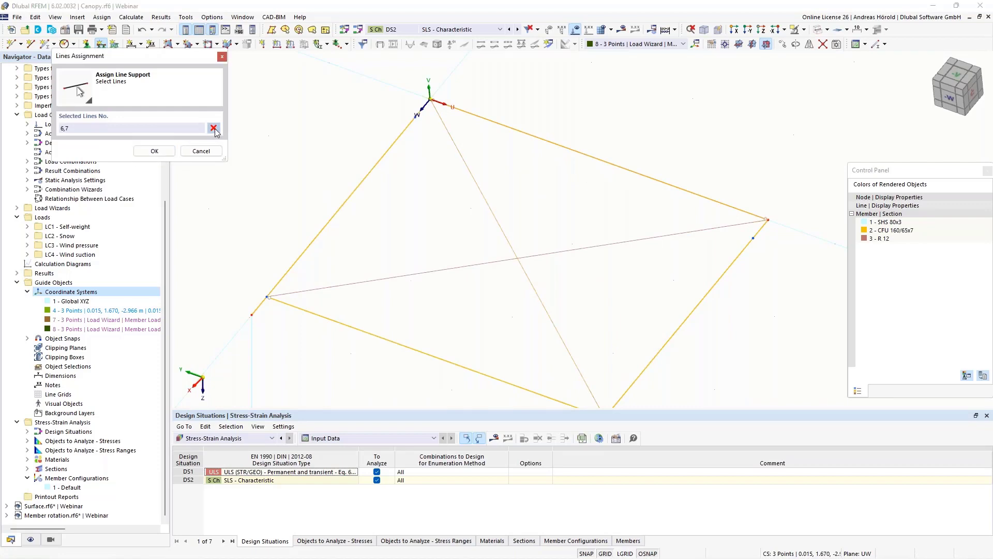
left_click(598, 152)
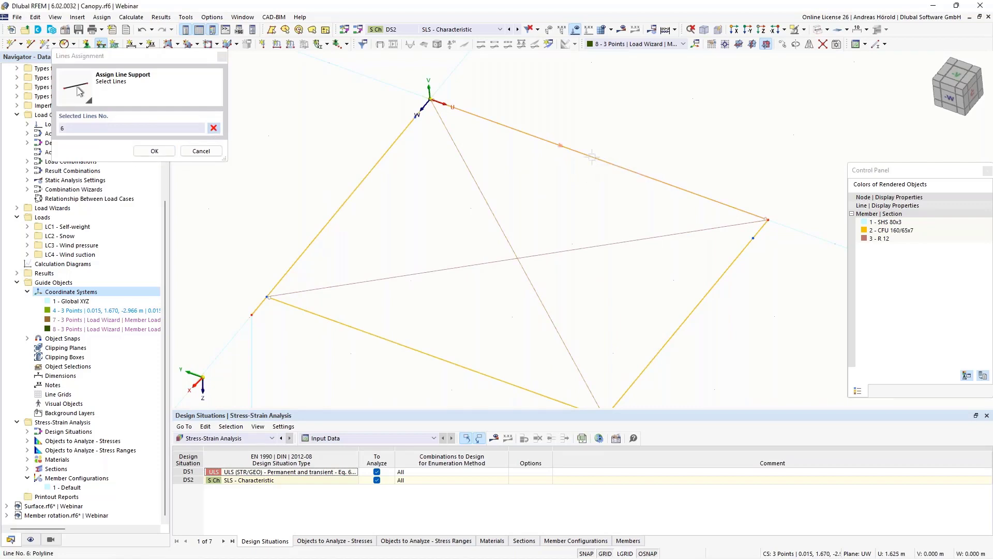
left_click(154, 151)
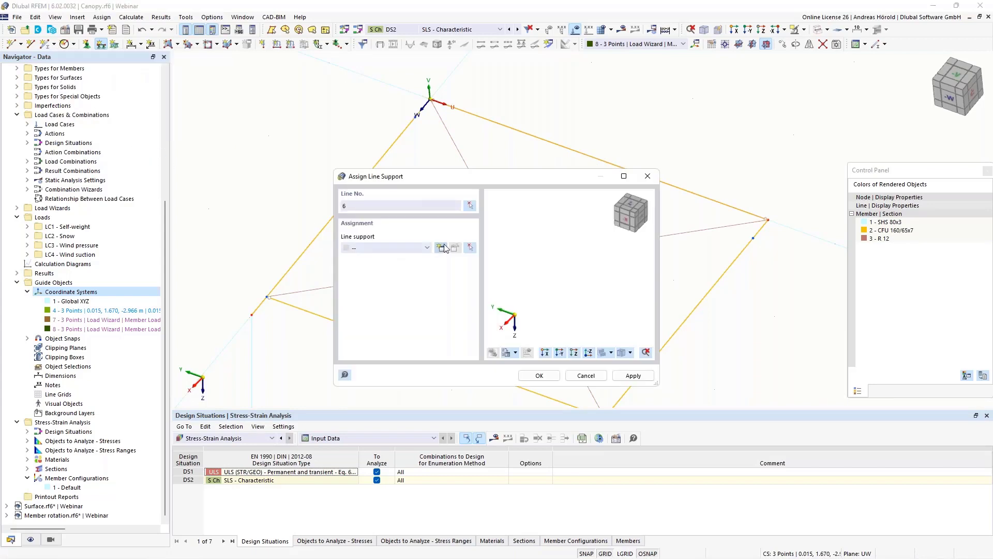
left_click(442, 248)
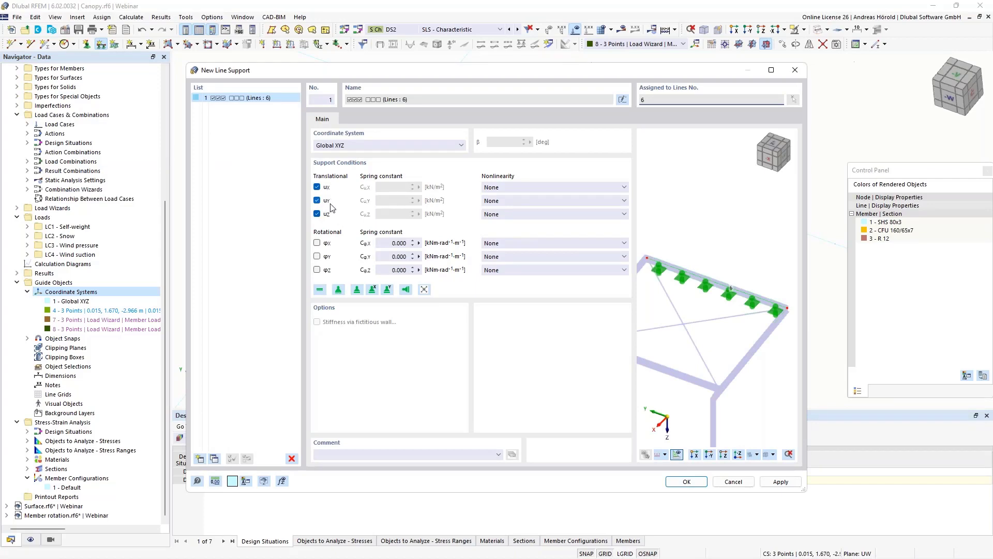
left_click(688, 481)
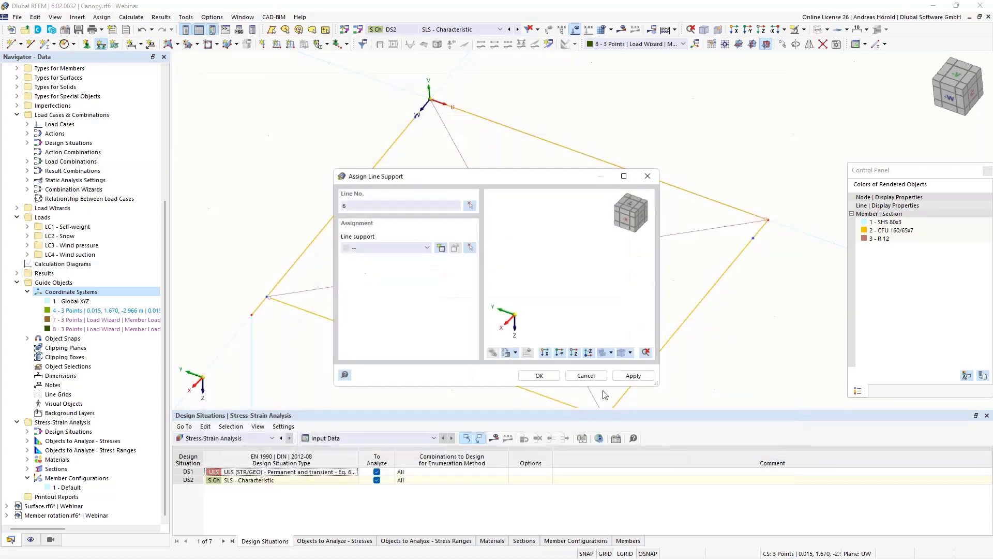
left_click(537, 375)
Make LC1 - Self-weight the active load case and try to calculate its results.
middle_click_drag(519, 372, 576, 262, "ctrl")
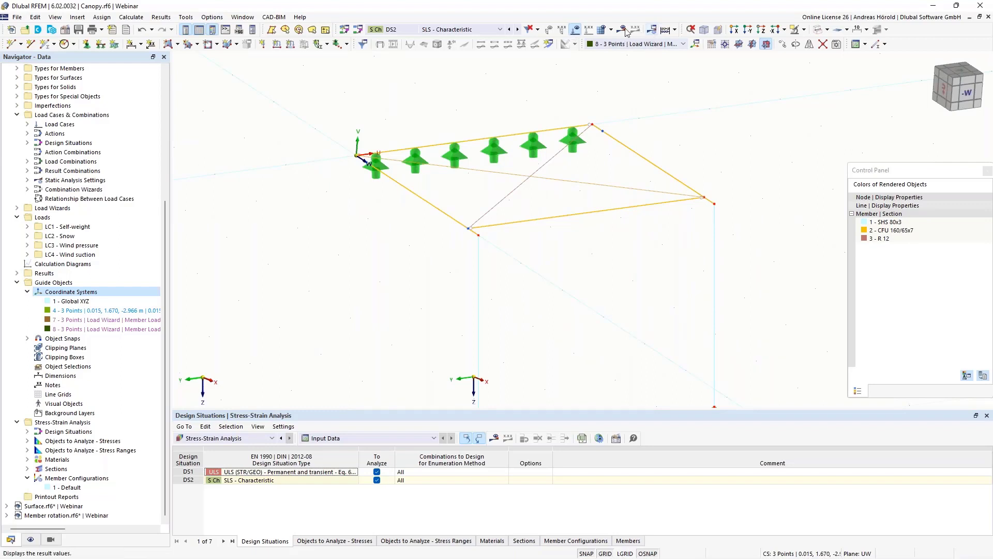
left_click(493, 30)
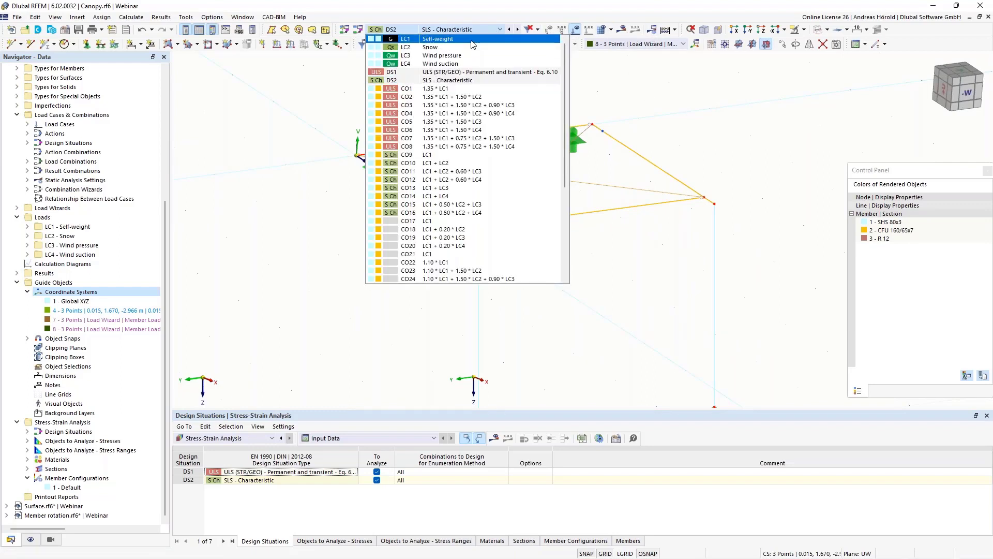
left_click(466, 45)
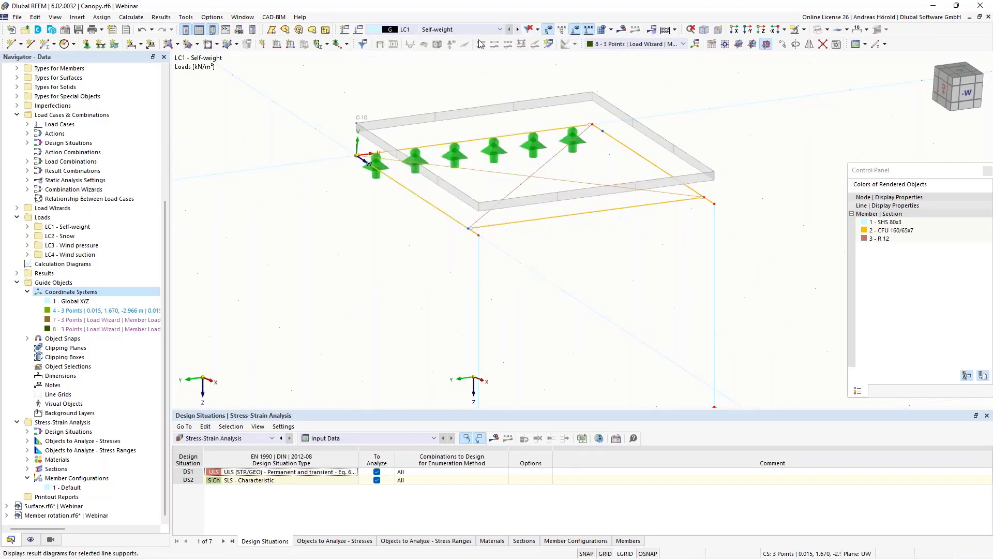
left_click(623, 30)
left_click(533, 327)
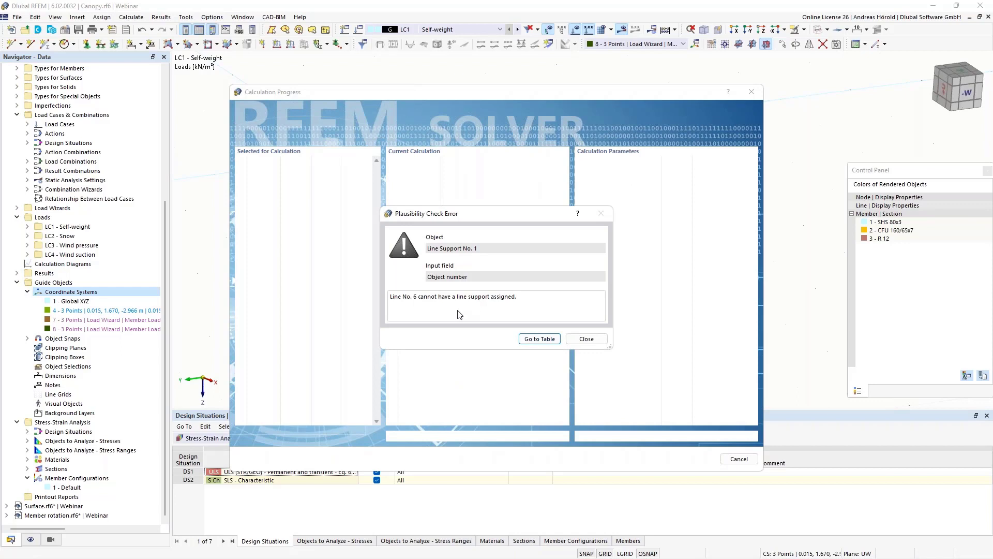
left_click(587, 339)
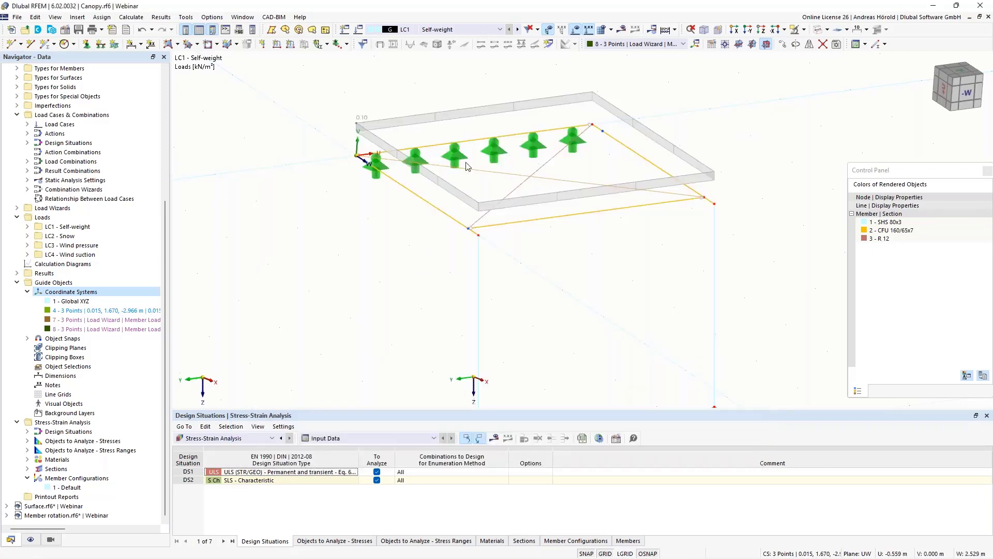
Delete the line support and give the rear crossbeam a new member support with ux, uy and uz fixed.
left_click(492, 155)
key("Delete")
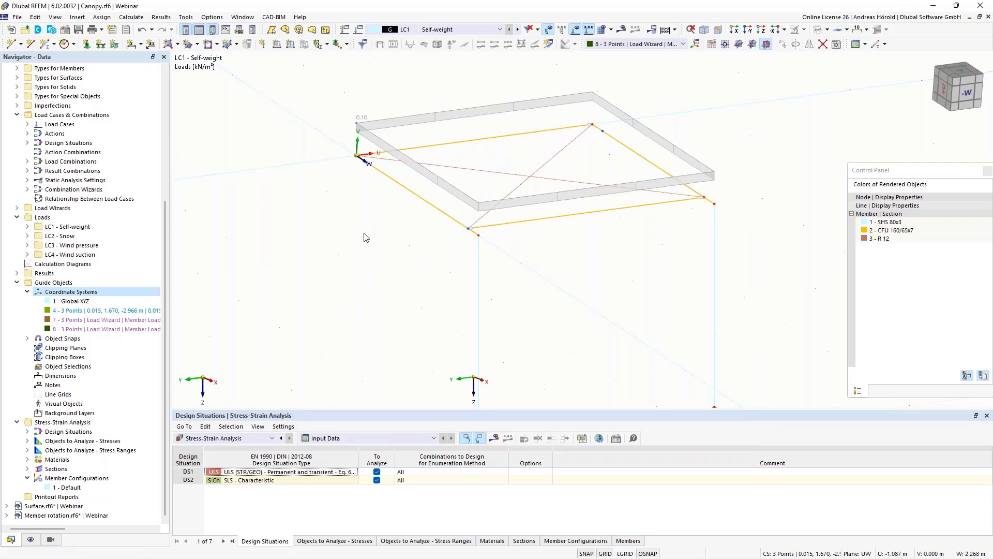
double_click(478, 144)
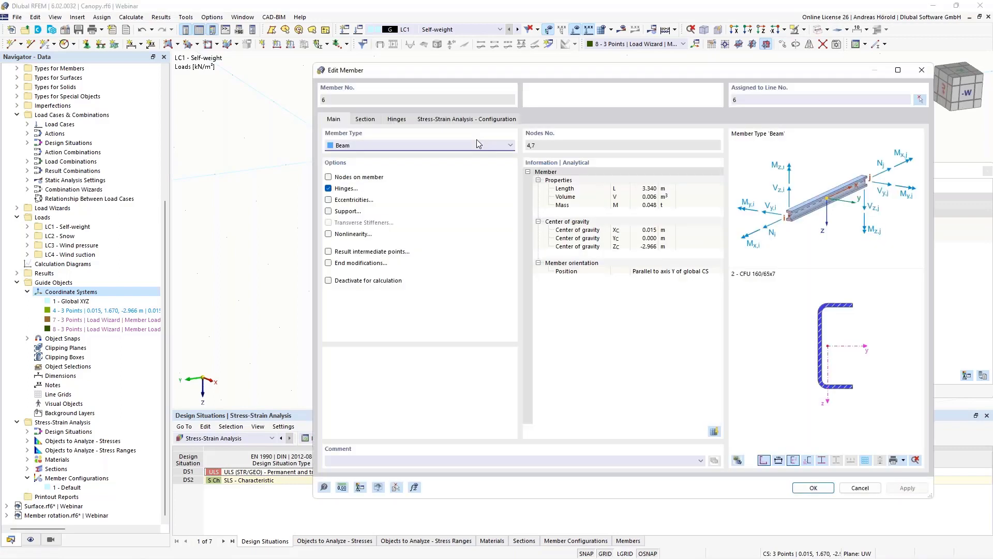
left_click(329, 211)
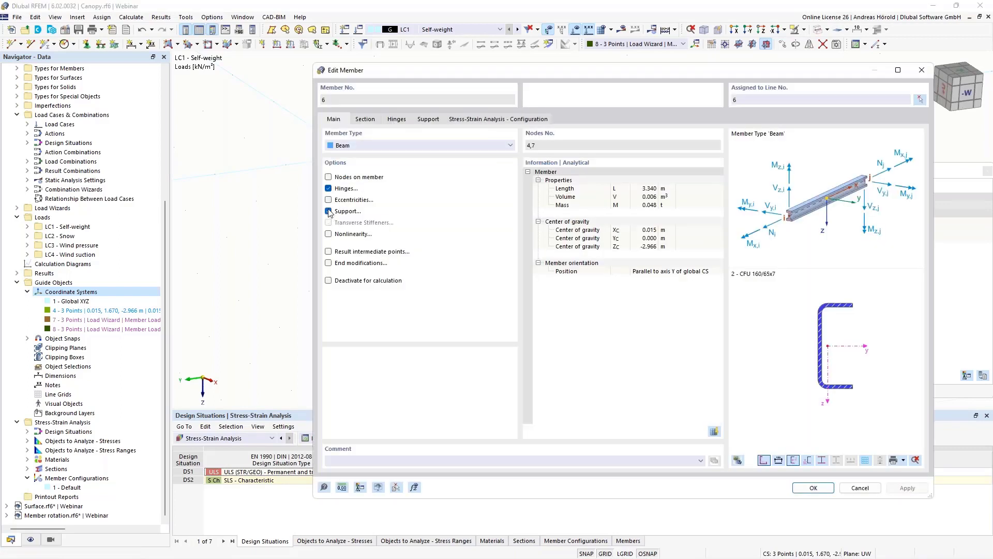
left_click(428, 120)
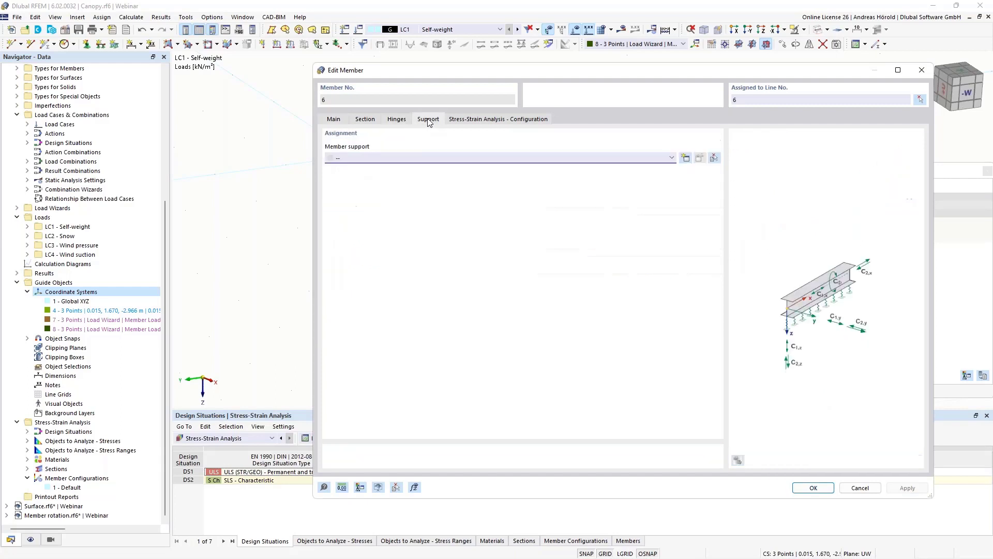
left_click(685, 157)
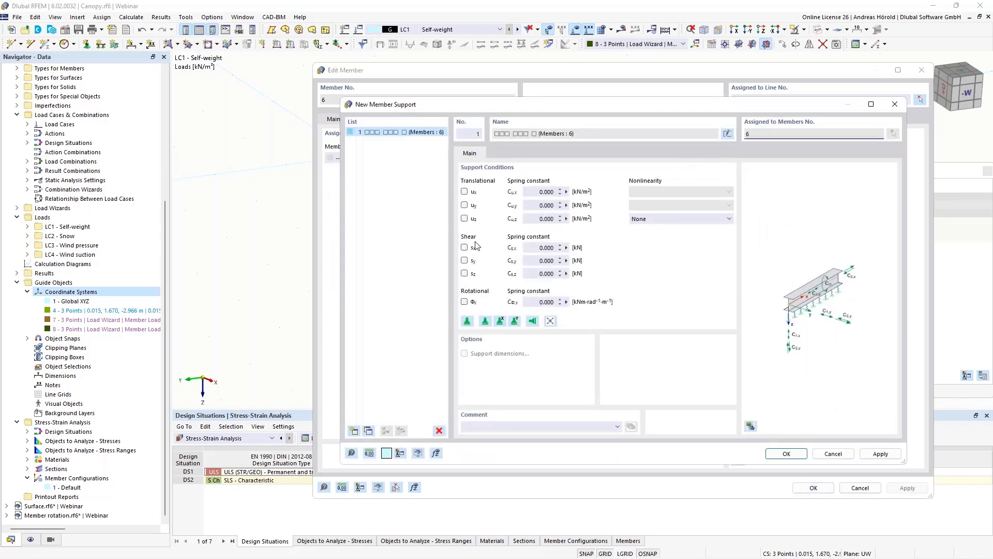
left_click(464, 219)
left_click(464, 205)
left_click(465, 192)
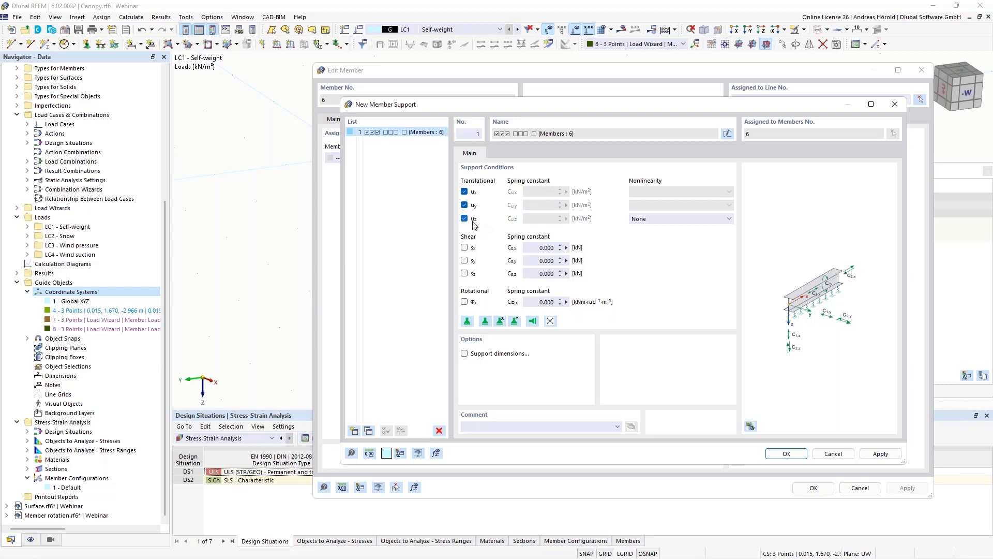
left_click(786, 454)
left_click(814, 488)
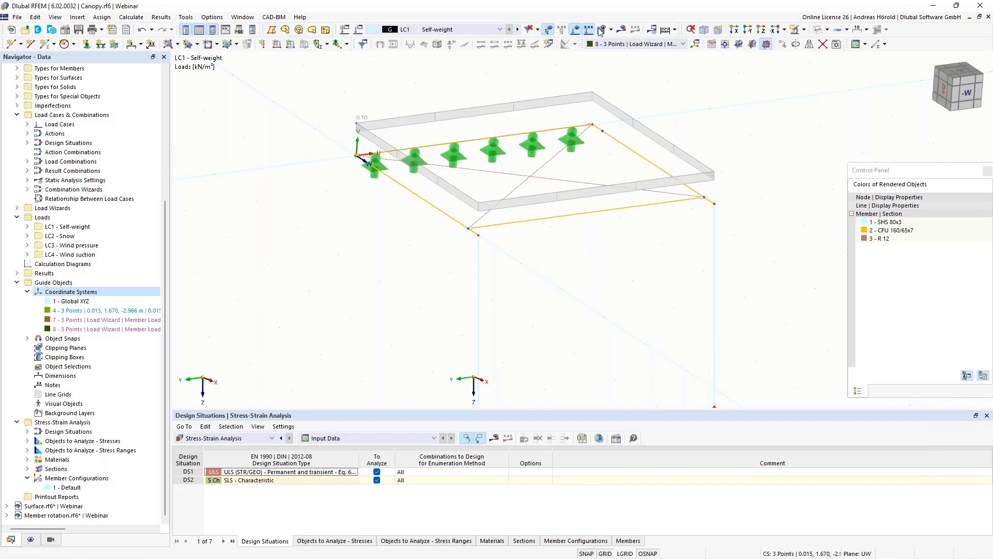
Calculate the results of LC1 - Self-weight, and delete the member support from the rear crossbeam.
left_click(623, 31)
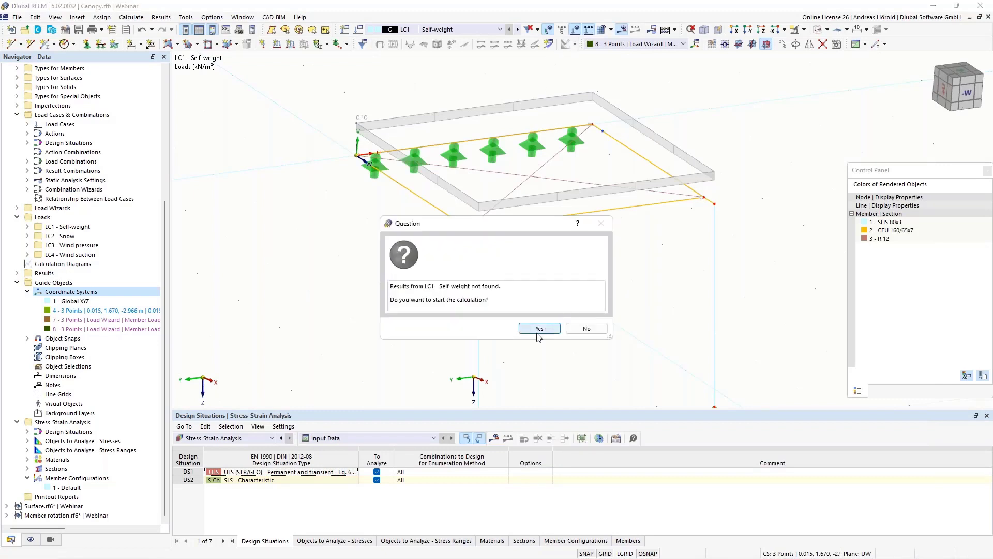
left_click(537, 325)
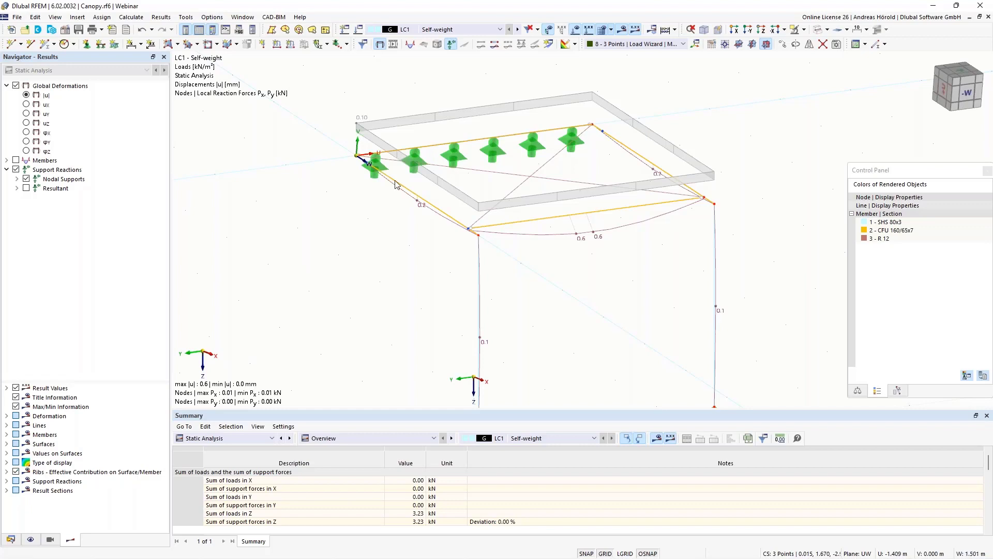
left_click(495, 157)
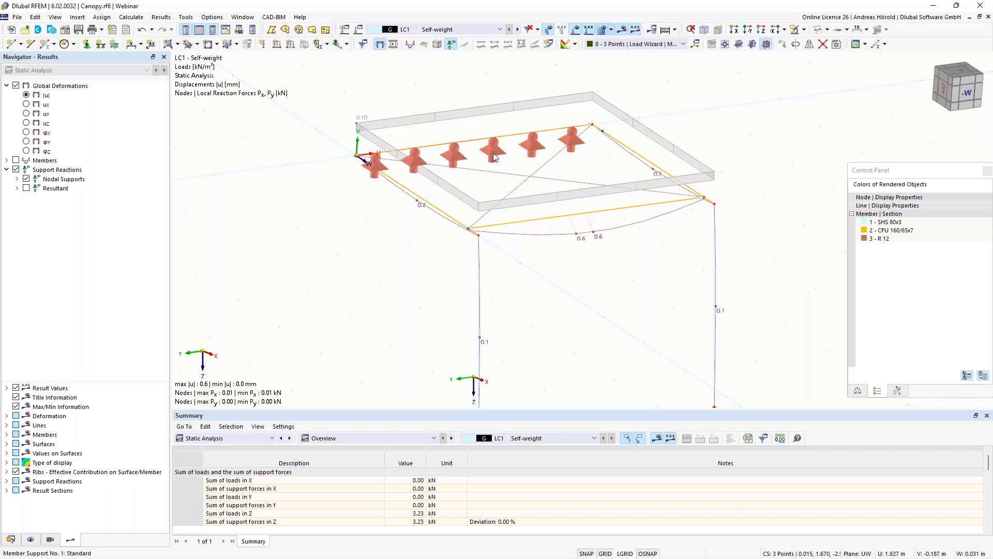
key("Delete")
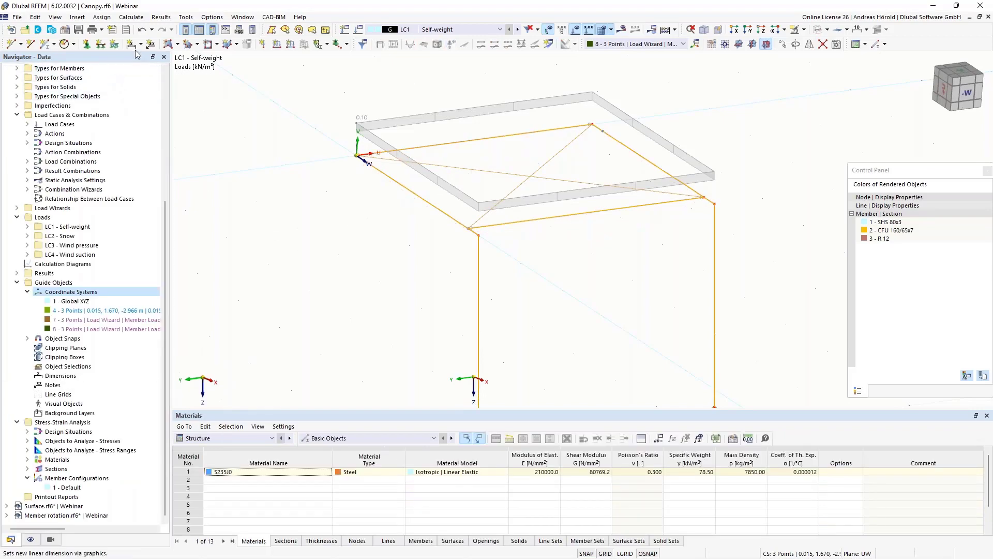
Define a new polygonal surface with Load Transfer stiffness that transfers loads in both directions.
left_click(167, 45)
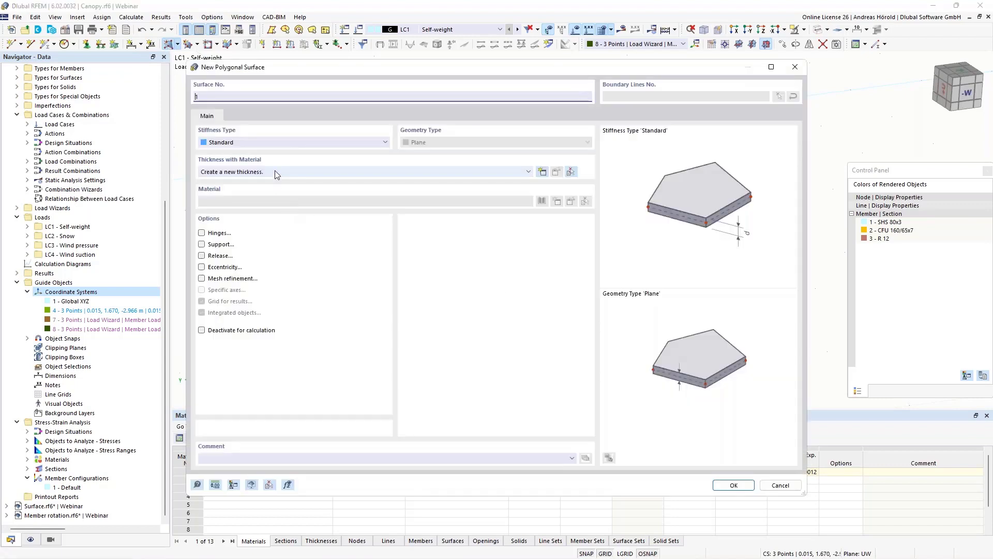
left_click(243, 140)
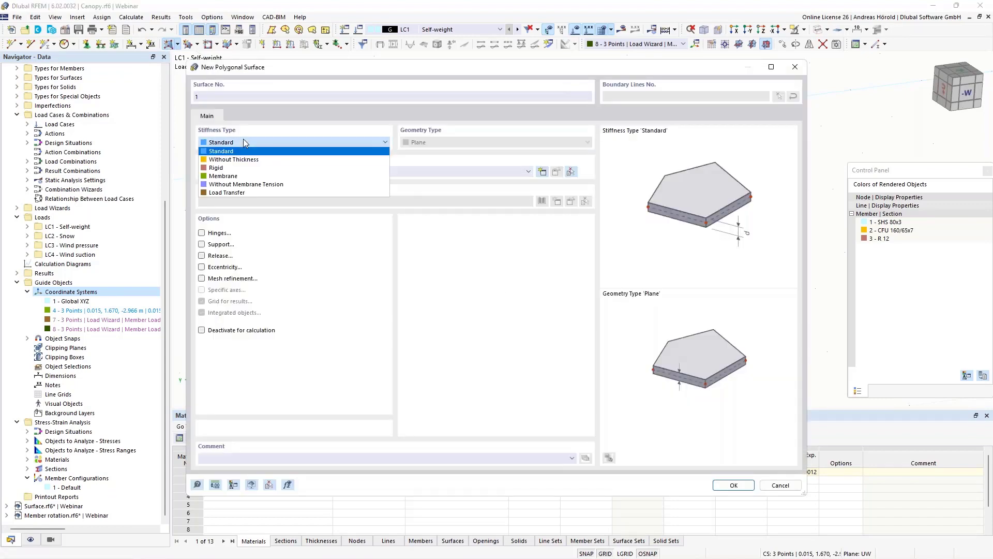
left_click(258, 193)
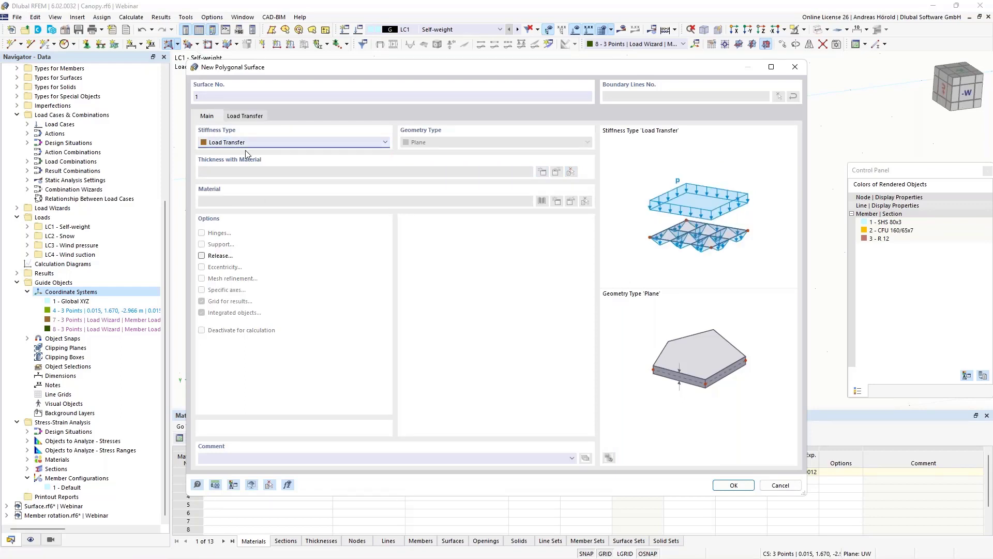
left_click(245, 117)
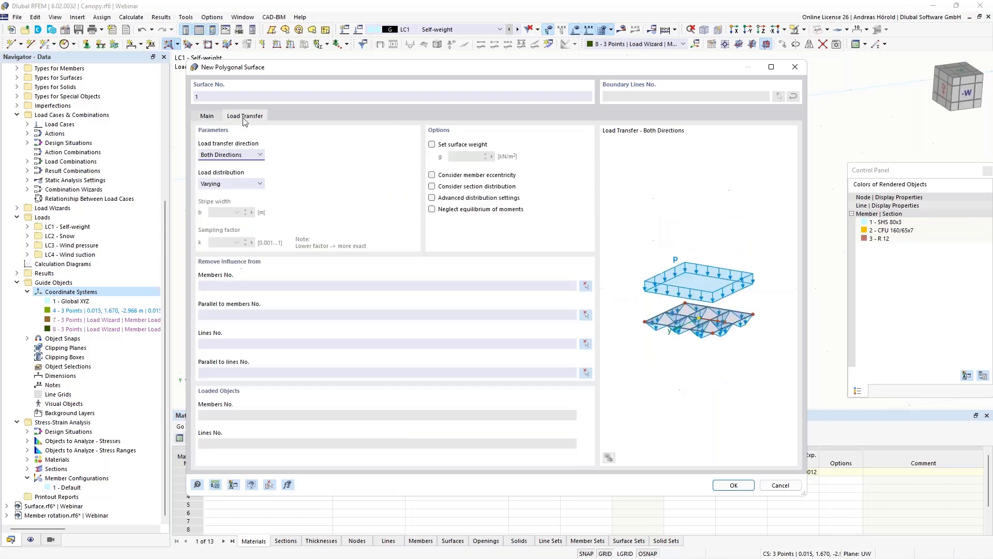
left_click(252, 156)
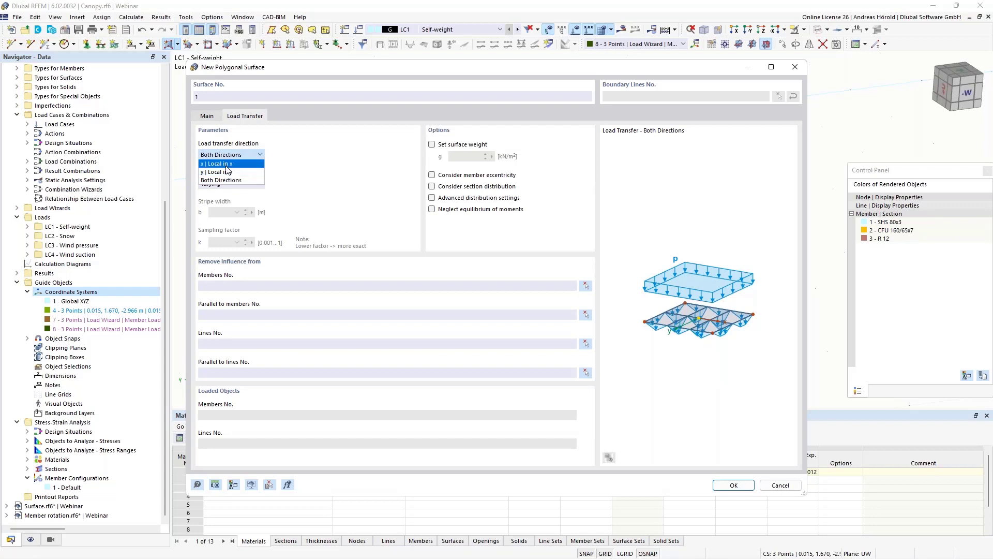
left_click(299, 176)
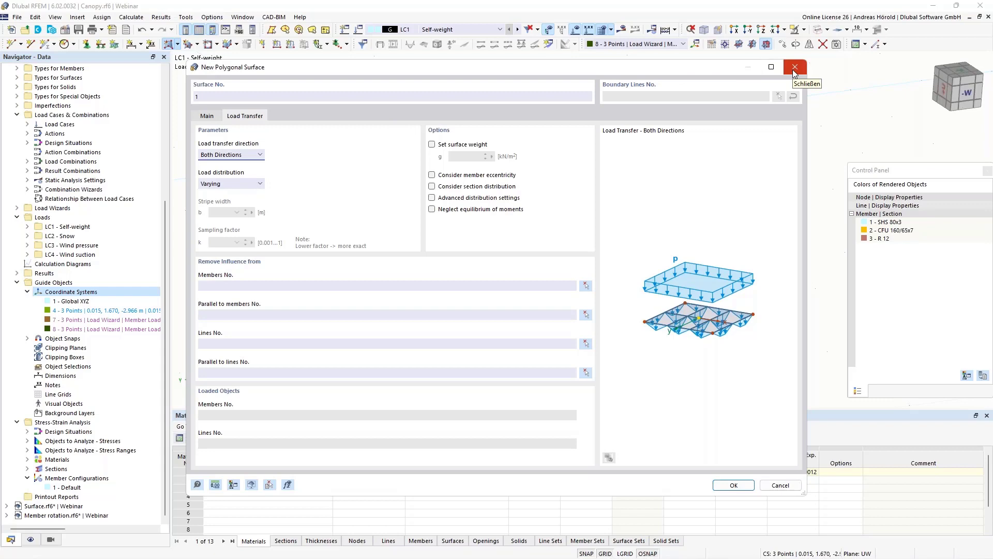
left_click(205, 116)
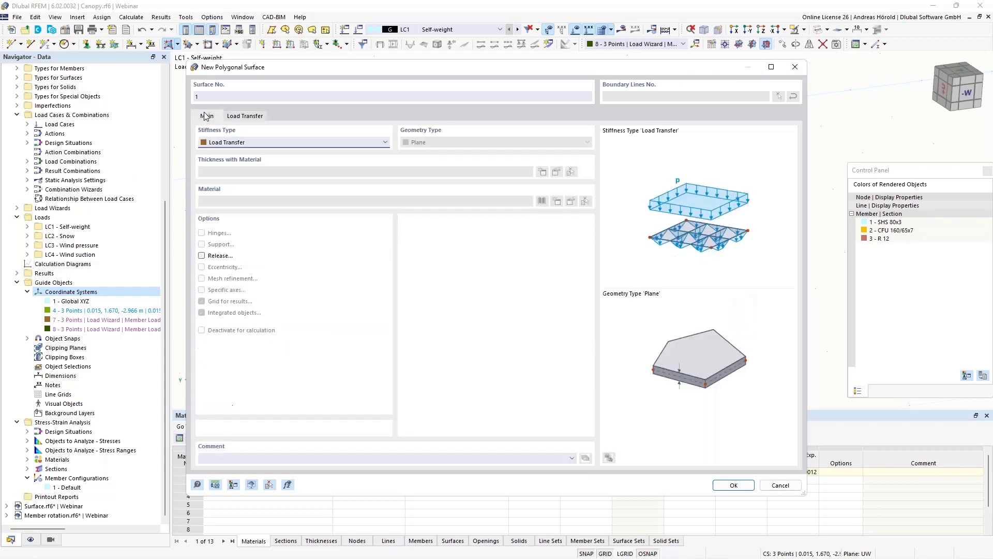
left_click(734, 485)
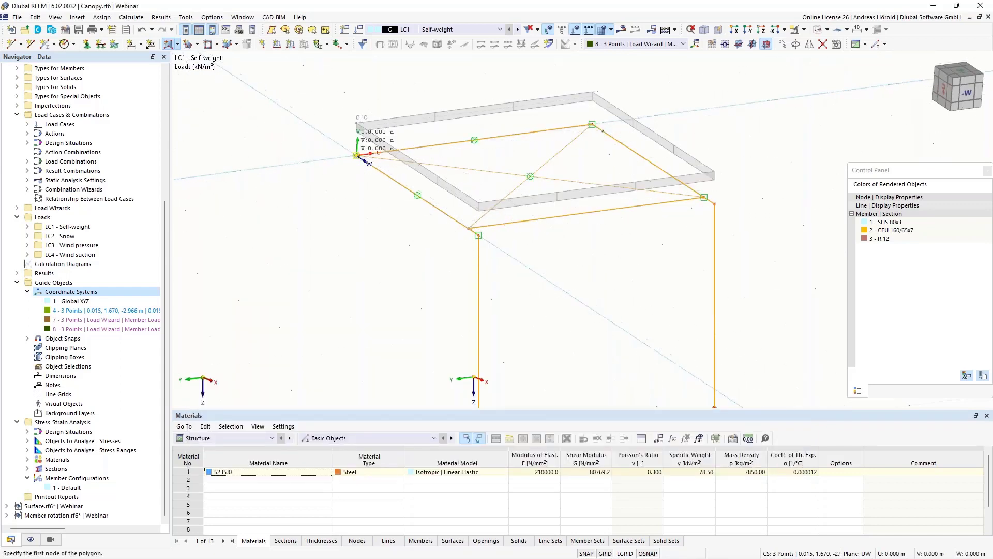
Outline the load transfer surface as a closed polygon through the canopy's two rear roof corners and the two front column heads.
left_click(356, 155)
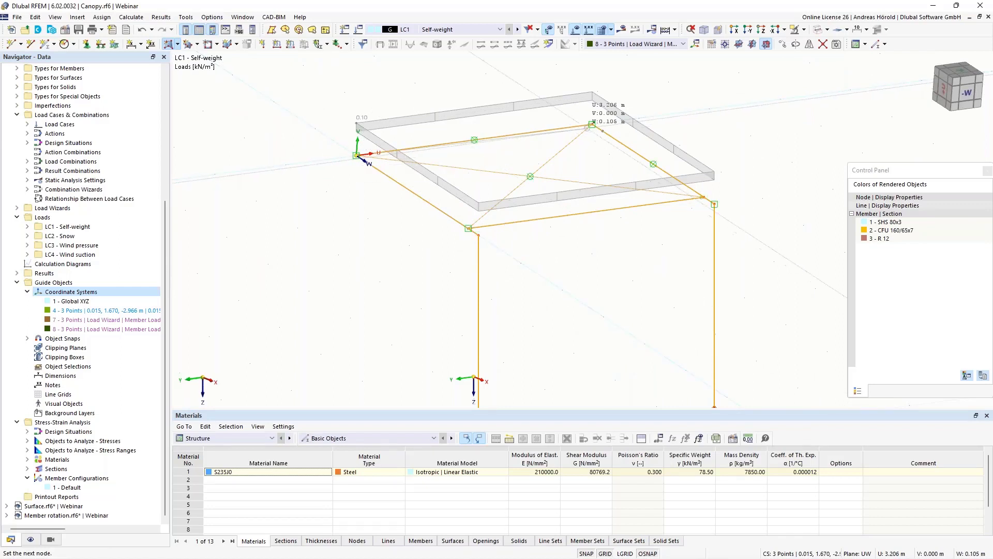
left_click(592, 124)
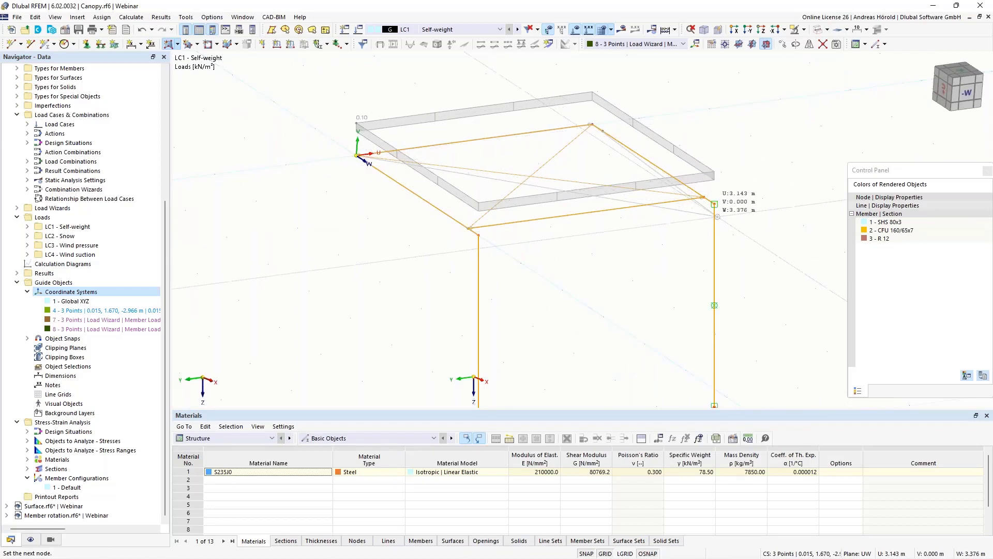
left_click(715, 203)
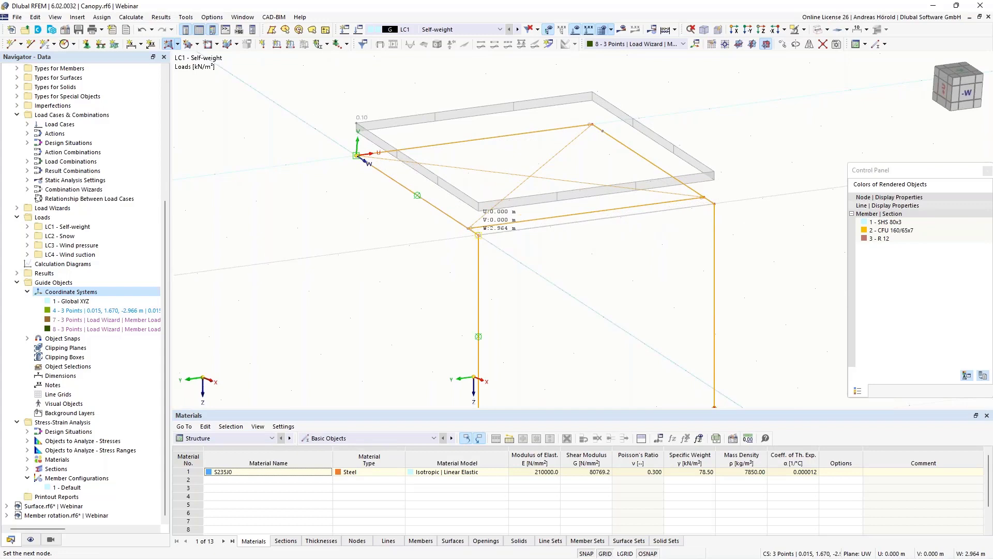
left_click(468, 228)
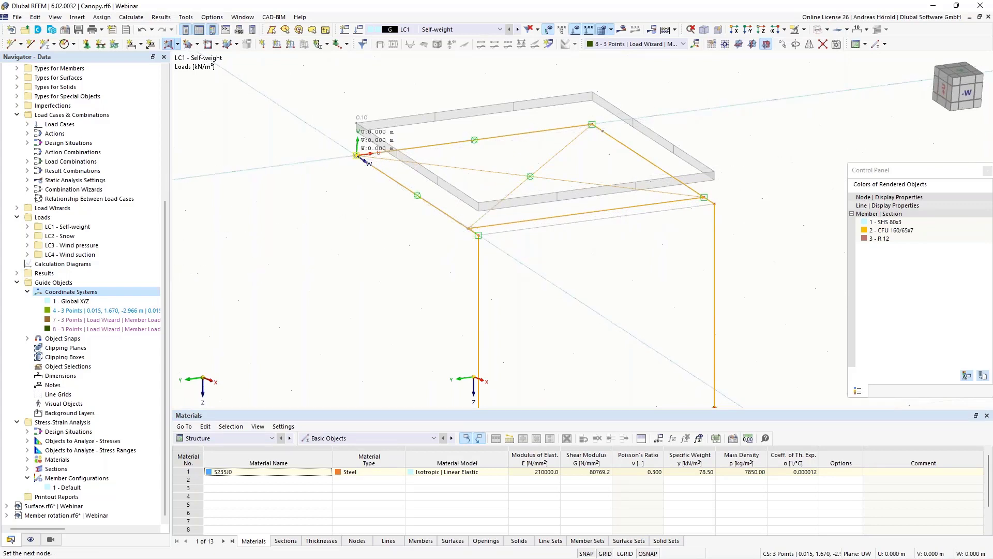
left_click(356, 155)
key("Escape")
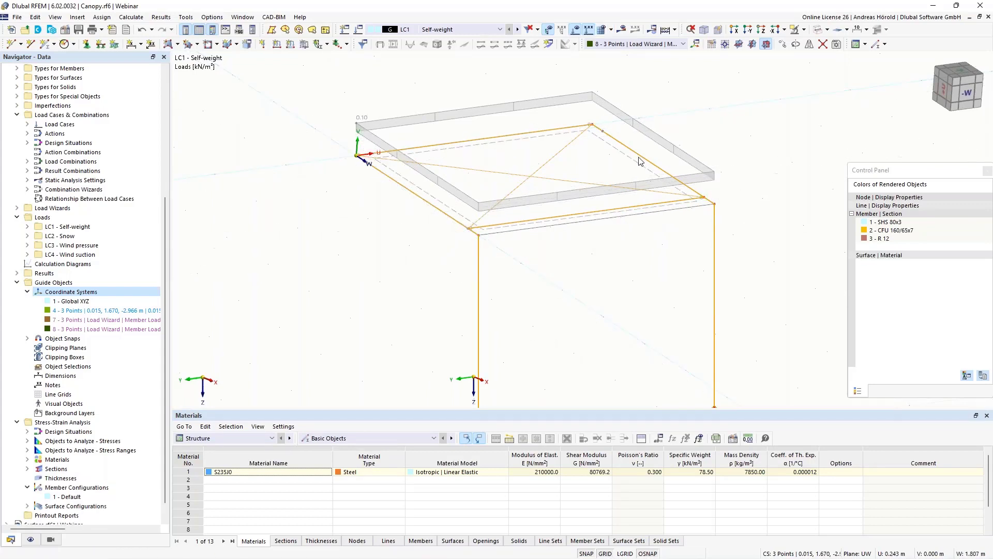
Switch the canopy's display from wireframe to the Solid Model rendering.
left_click(827, 29)
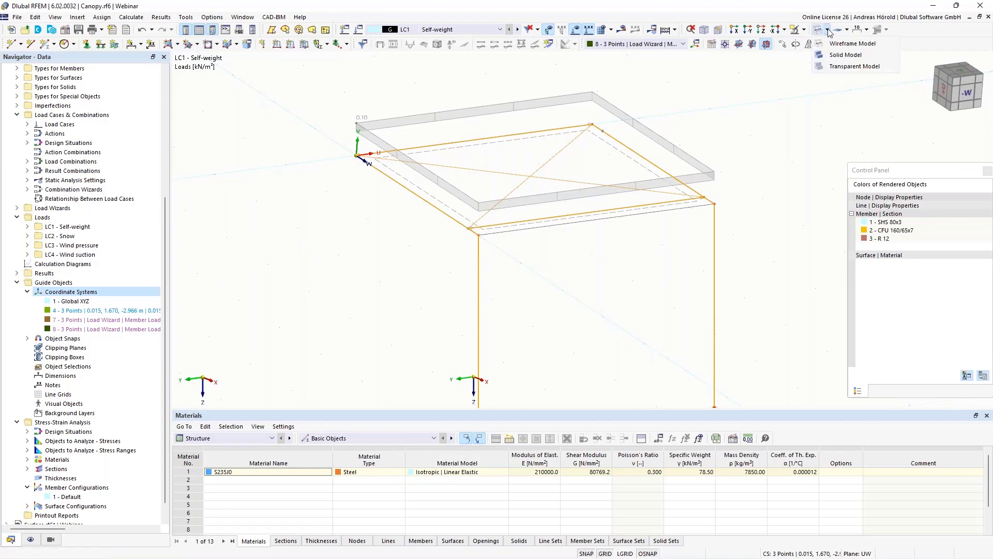
left_click(829, 53)
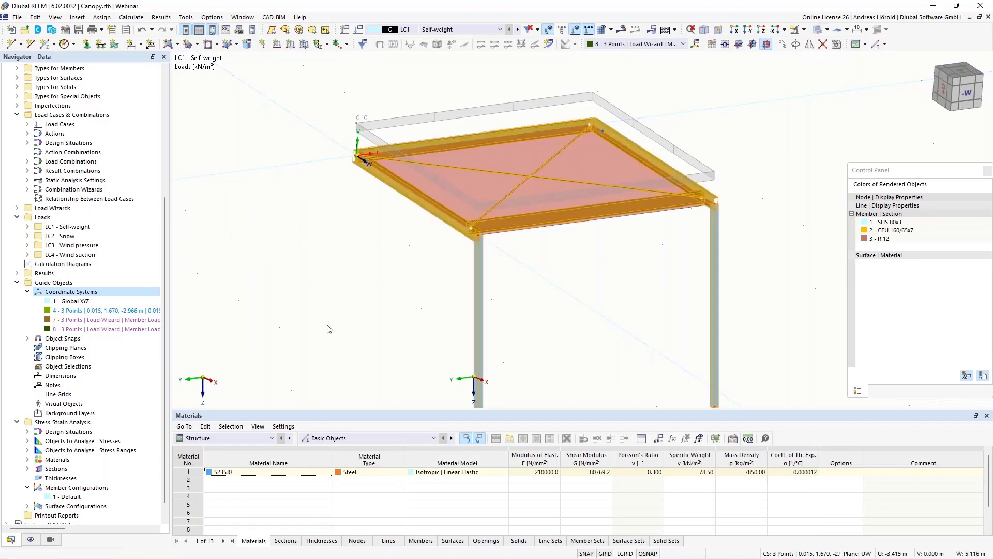
middle_click_drag(355, 314, 375, 330, "ctrl")
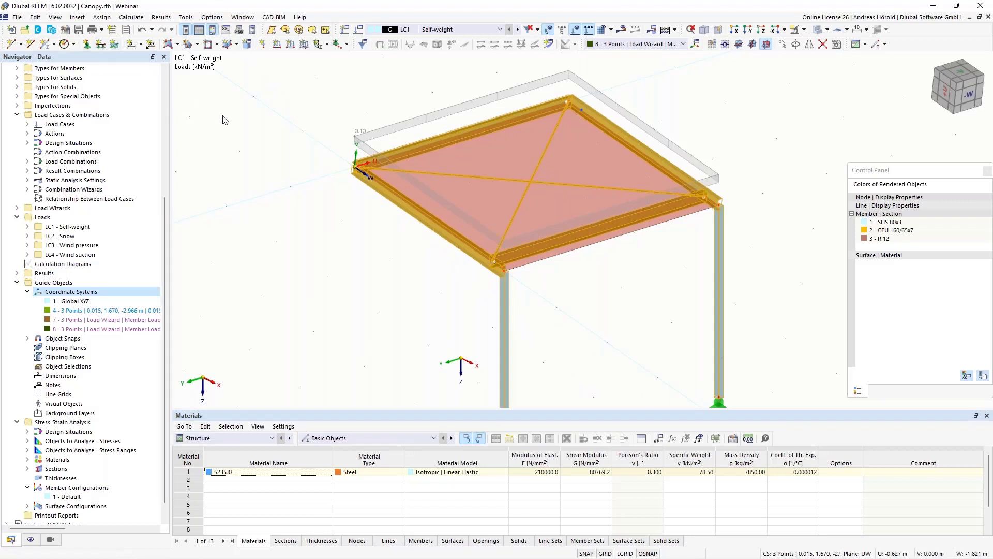
Assign the existing line support No. 1 to line 6 along the rear crossbeam.
left_click(101, 44)
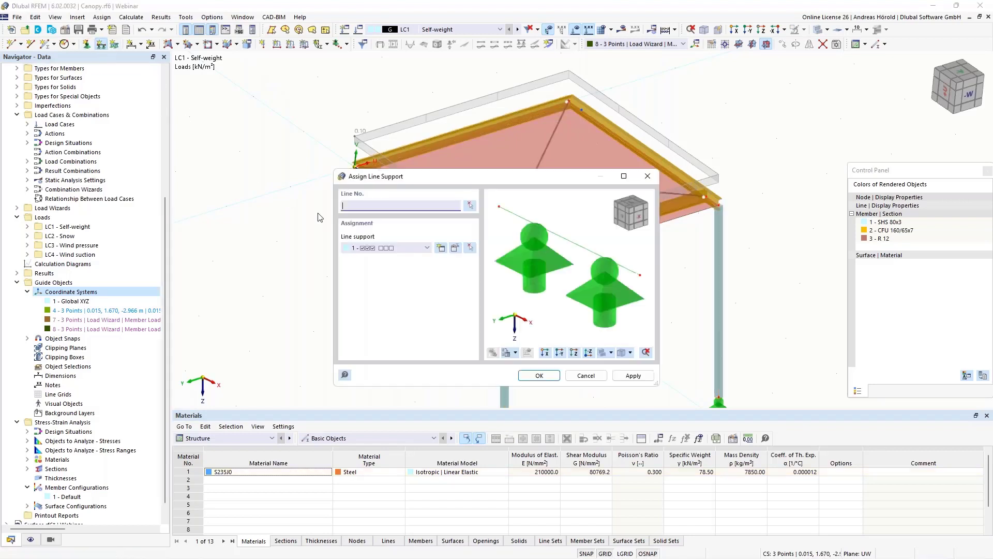
left_click(470, 205)
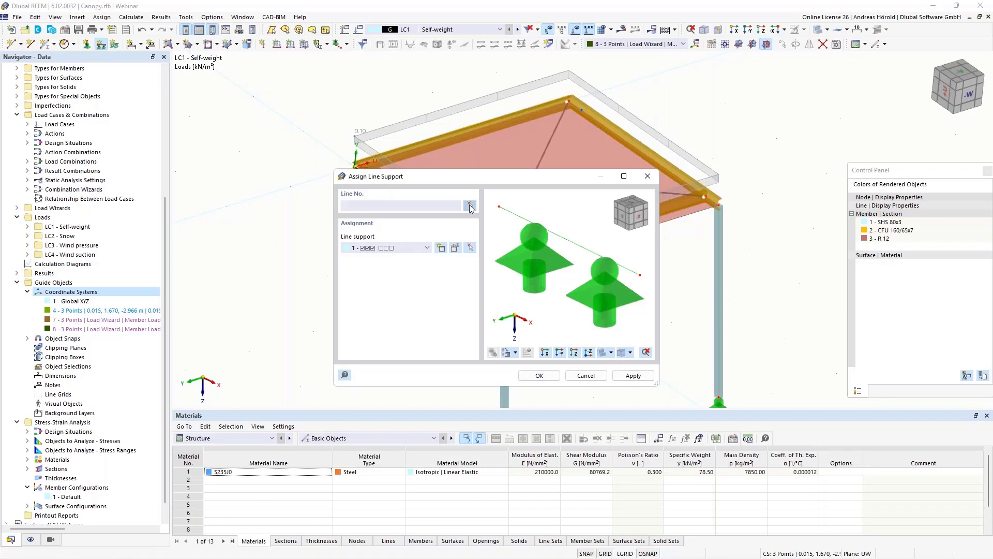
left_click(448, 137)
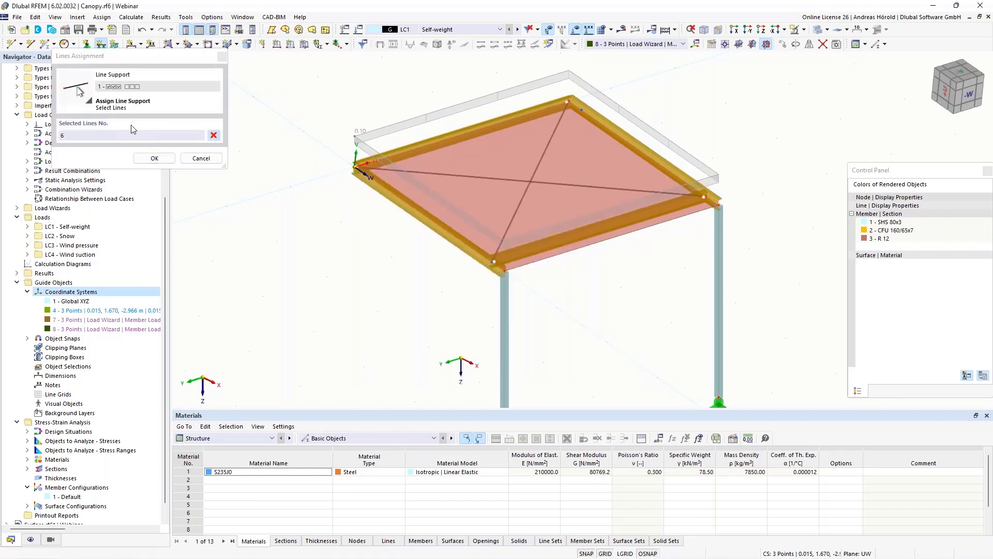
left_click(153, 158)
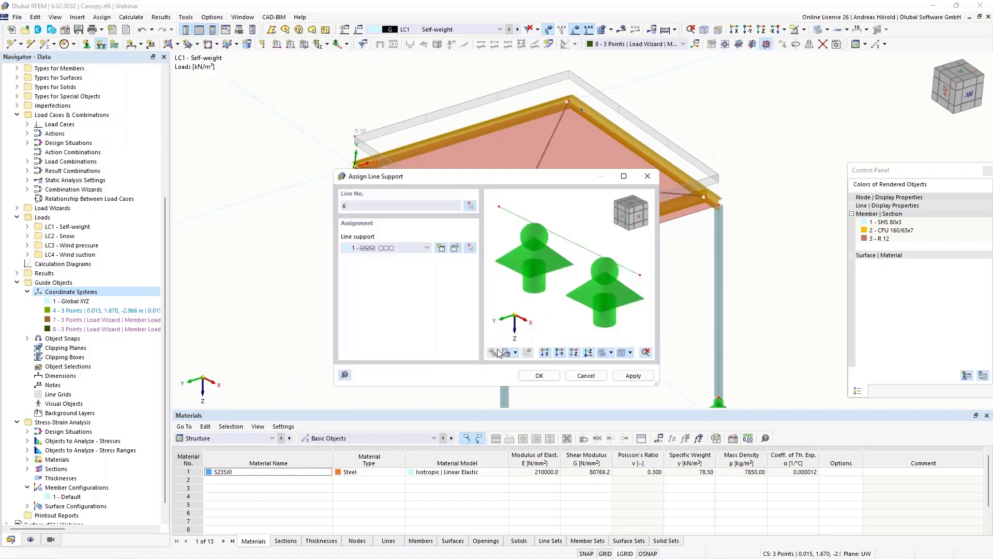
left_click(538, 376)
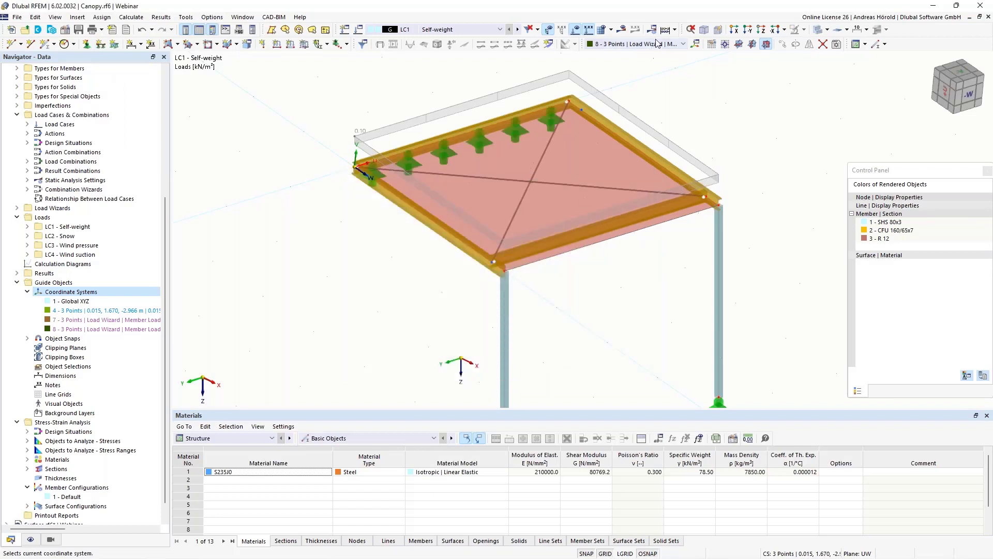
Calculate the results of LC1 - Self-weight with the load transfer surface and line support in place.
left_click(623, 29)
left_click(539, 328)
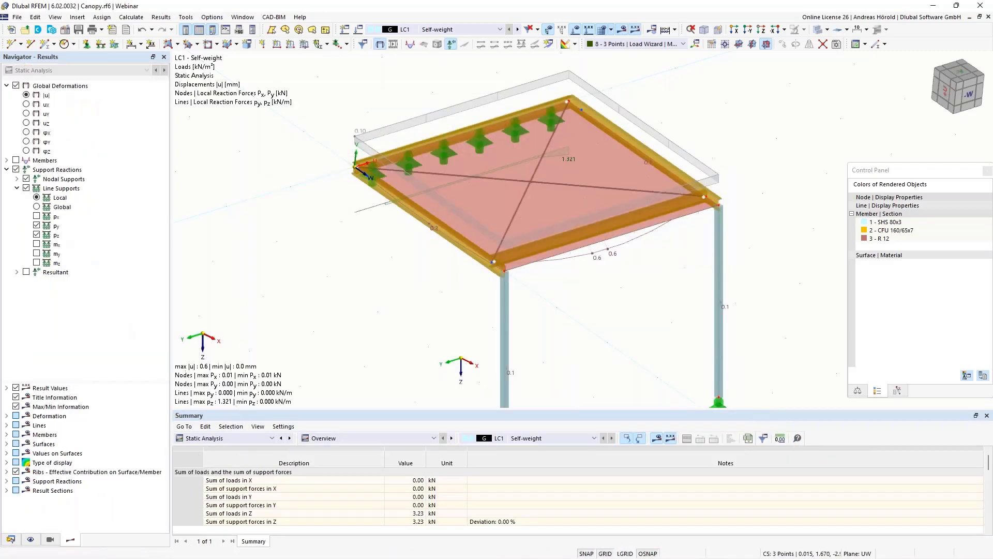
middle_click_drag(370, 347, 585, 325, "ctrl")
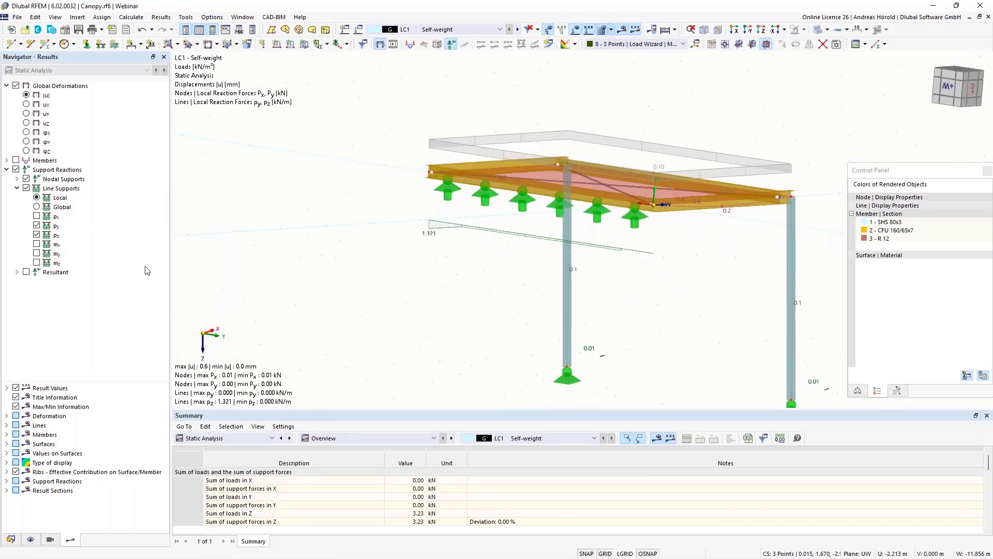
Hide the py reactions of the line supports and display the resultant of the support reactions.
left_click(37, 226)
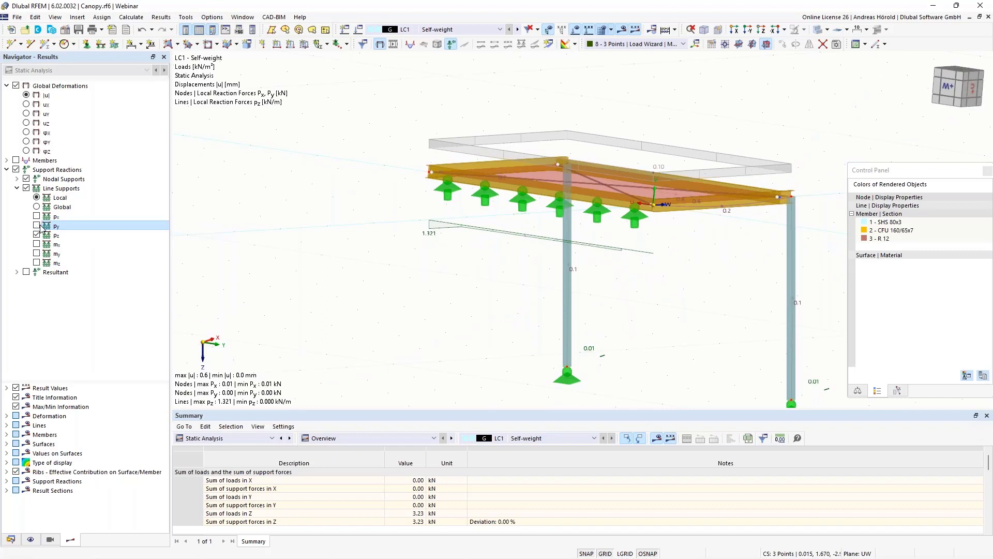
left_click(26, 272)
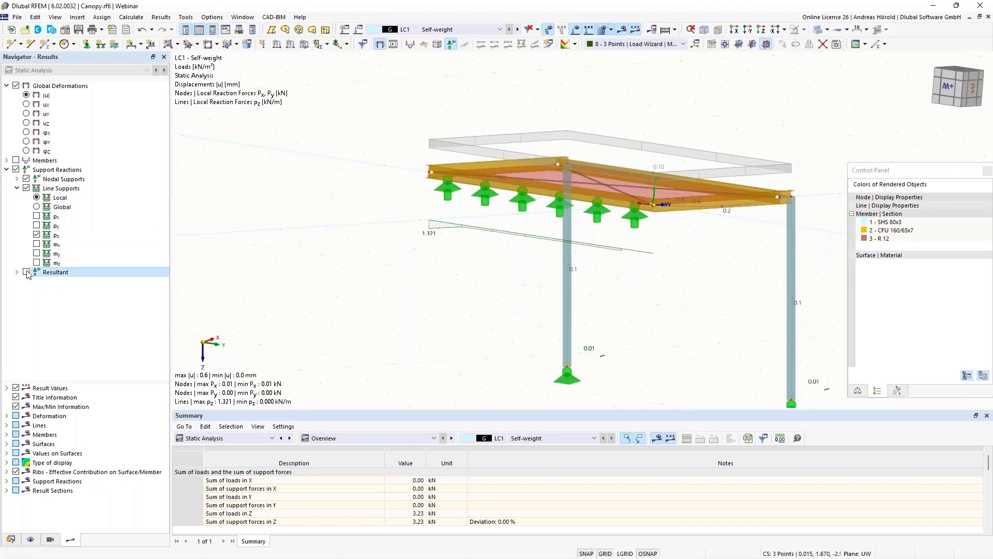
middle_click_drag(706, 286, 610, 266, "ctrl")
middle_click_drag(503, 283, 560, 293, "ctrl")
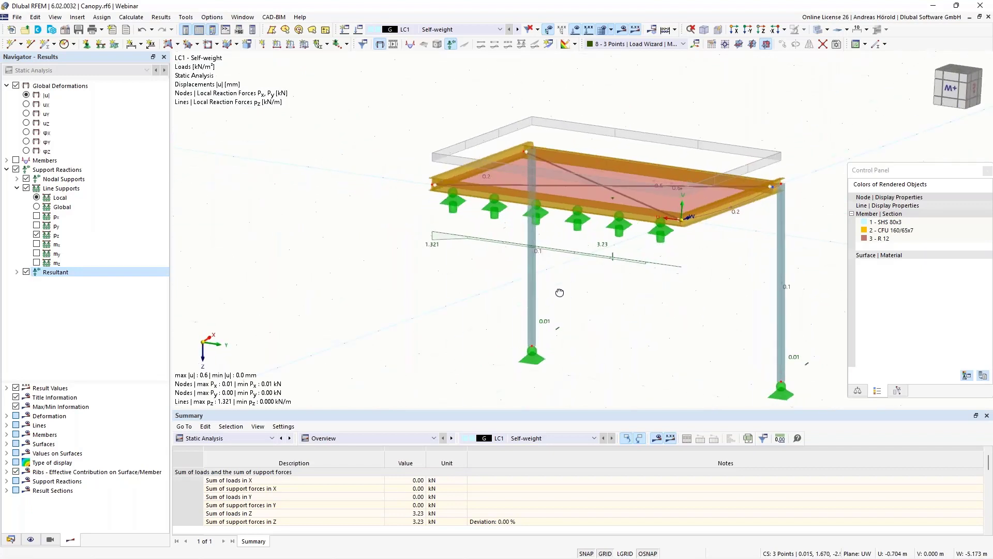
right_click(560, 293)
left_click(281, 246)
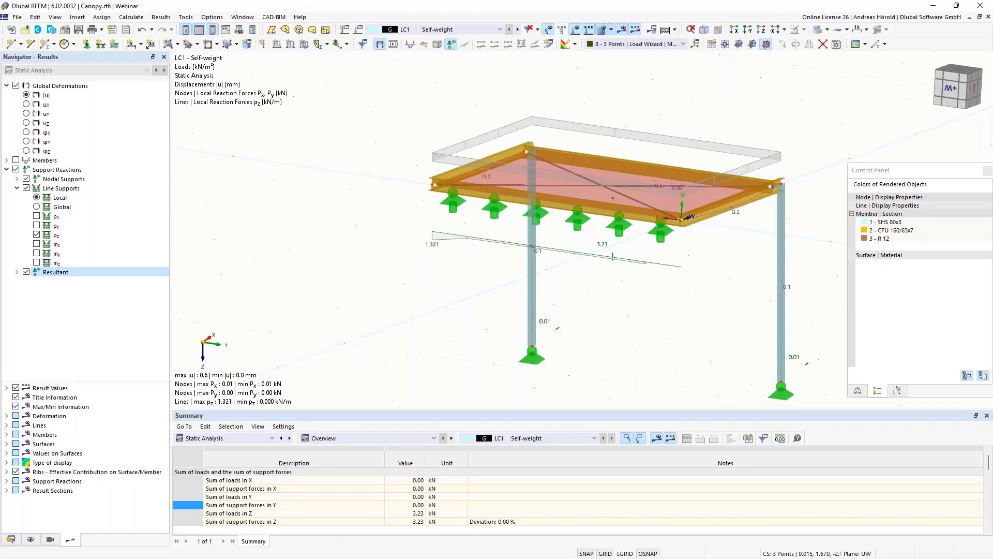
Switch from the canopy to the Surface.rf6 model.
left_click(10, 540)
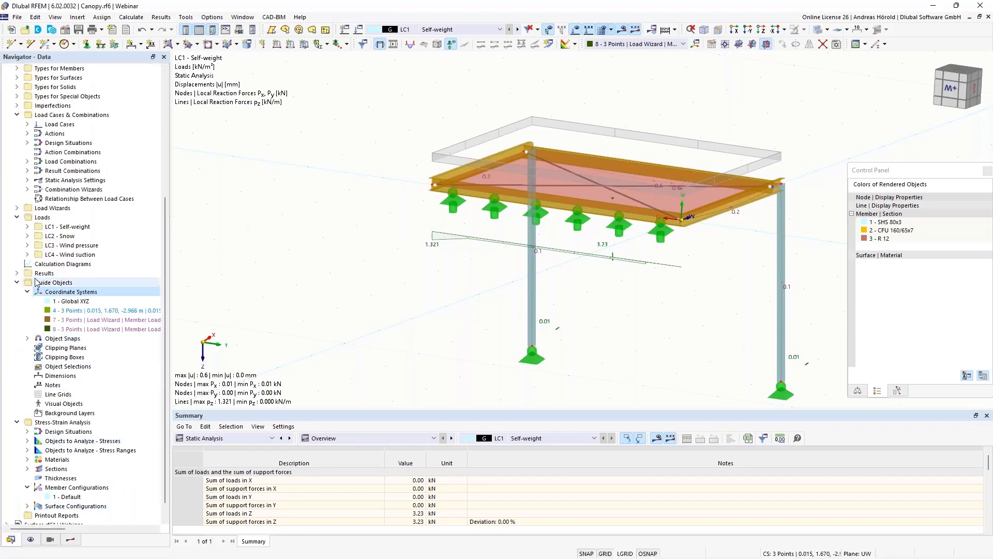
scroll(50, 260, "up", 5)
scroll(49, 260, "down", 7)
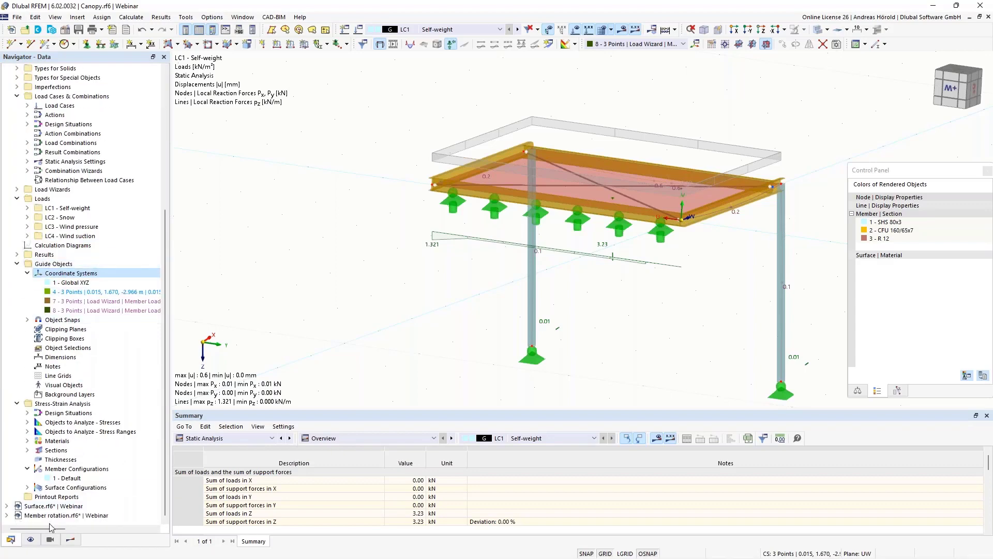
left_click(44, 506)
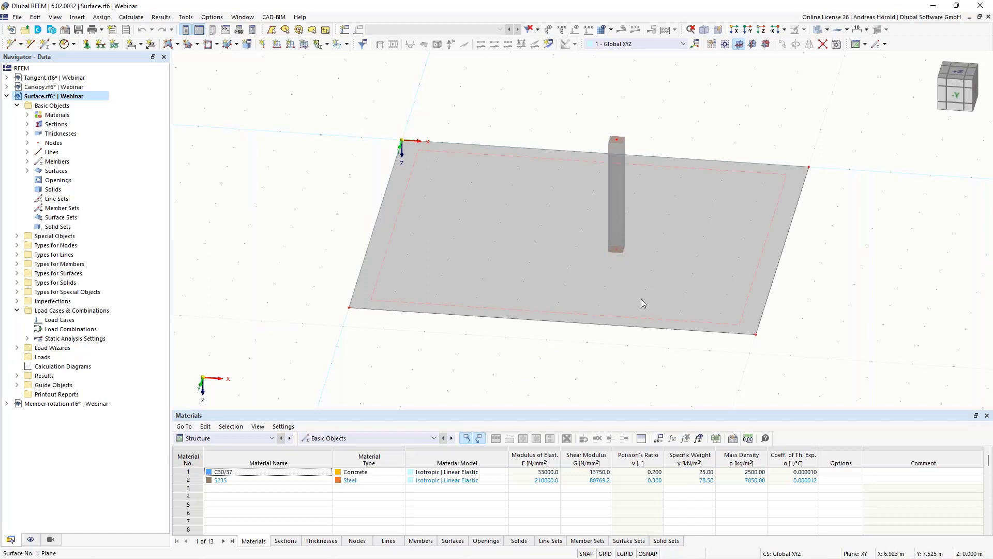
Examine the concrete slab surface and the column standing on it from above and at an angle.
mouse_move(641, 300)
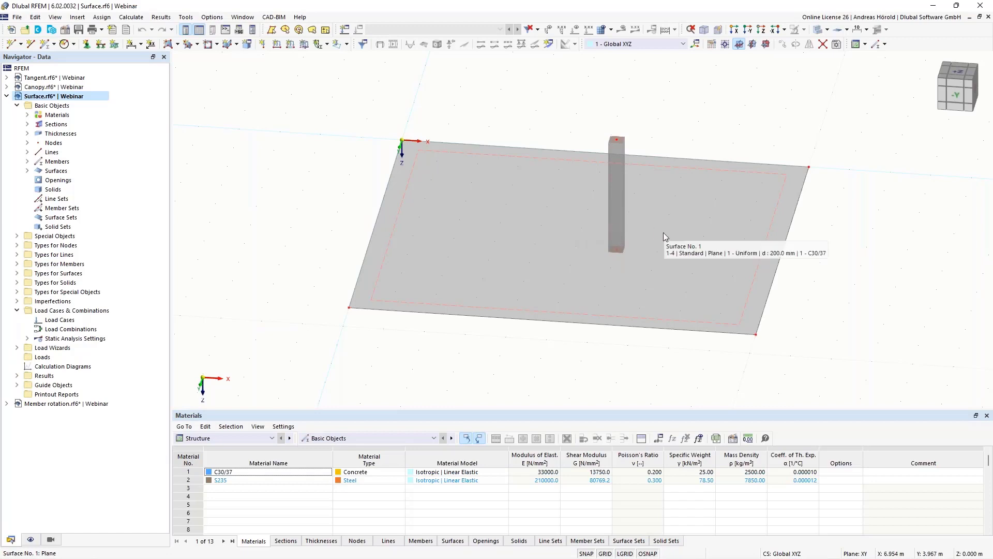
left_click(761, 30)
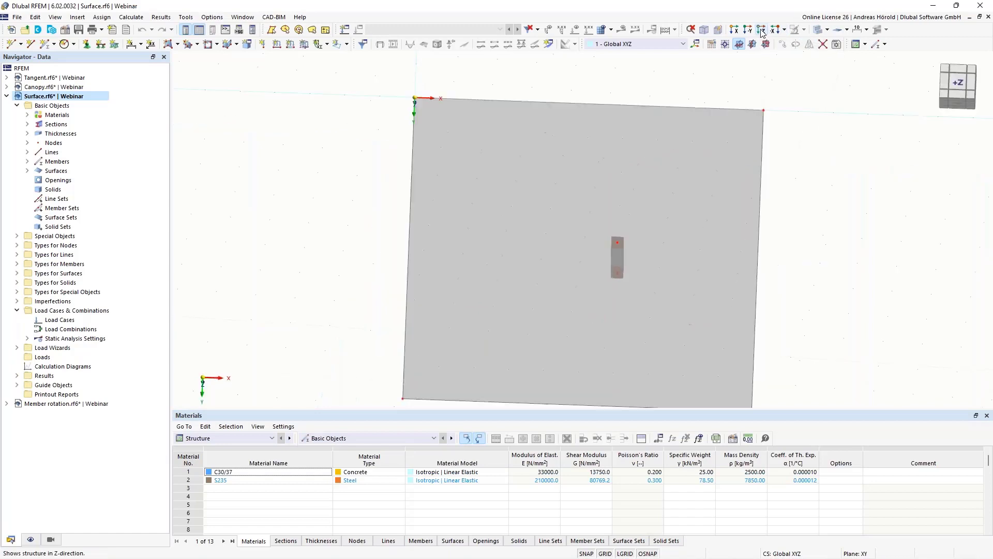
middle_click_drag(817, 305, 807, 155, "ctrl")
scroll(562, 356, "up", 5)
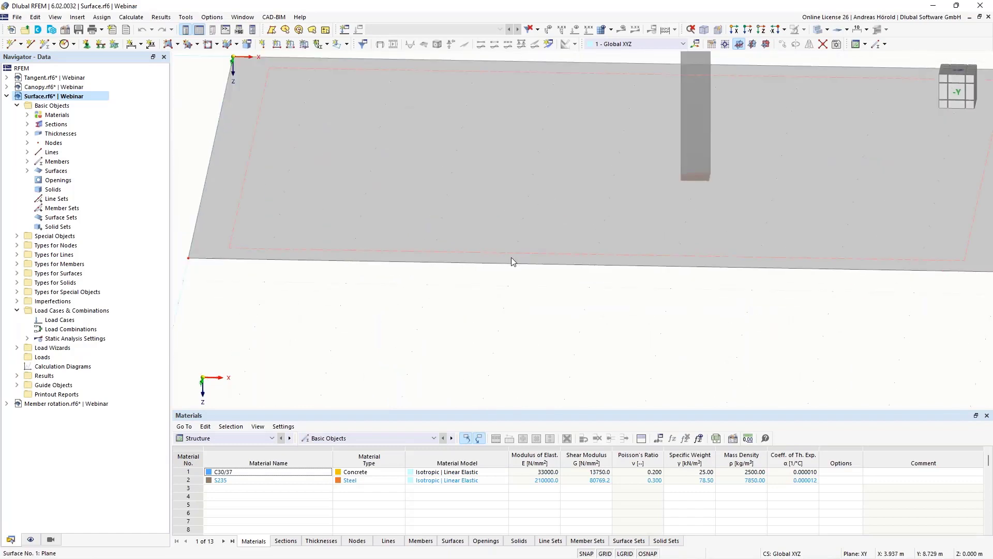
scroll(514, 253, "down", 3)
middle_click_drag(594, 317, 570, 381)
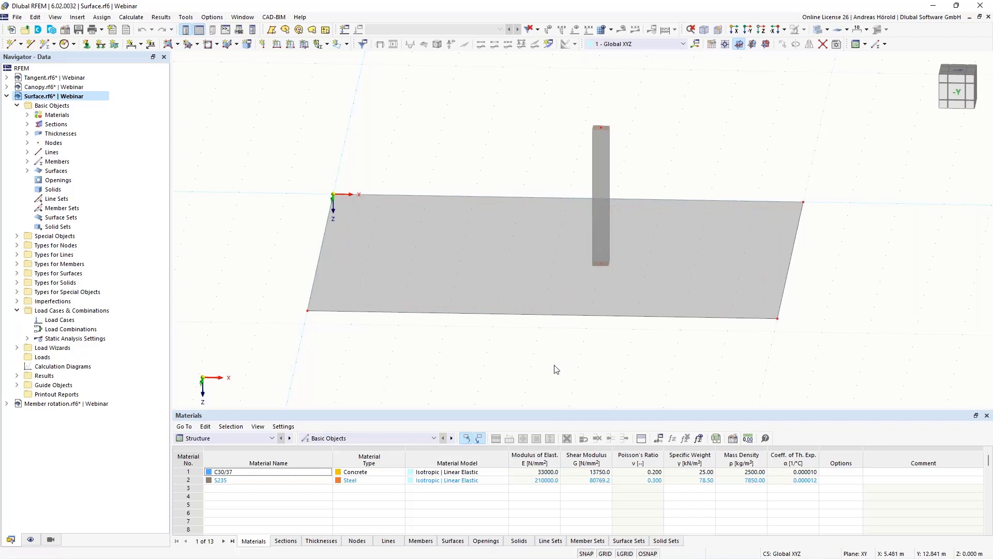
middle_click_drag(602, 361, 604, 429, "ctrl")
In the Z-direction view, draw a closed 2 m square of single lines on the slab around the column, spanning Y 4 m to 6 m.
left_click(760, 30)
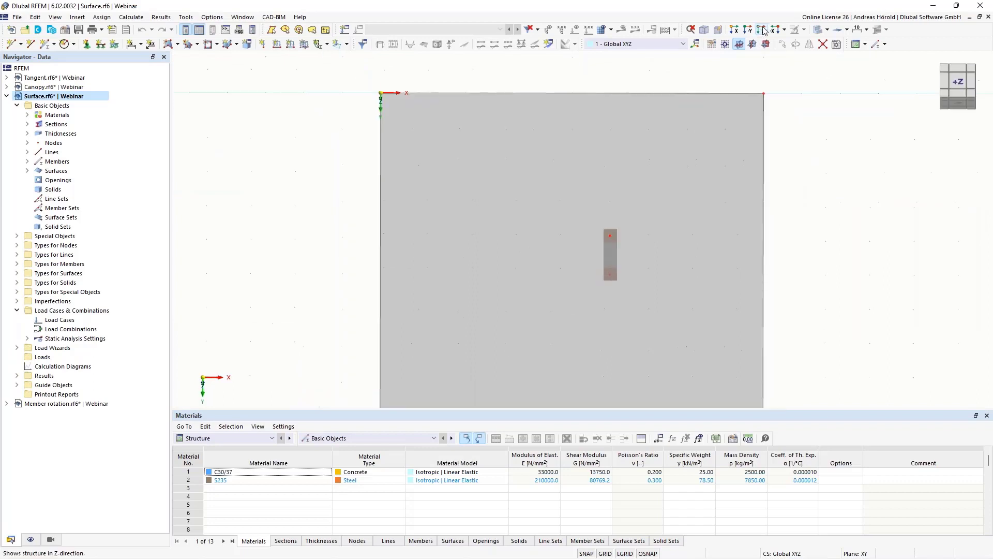
scroll(766, 272, "up", 2)
middle_click_drag(765, 266, 796, 274)
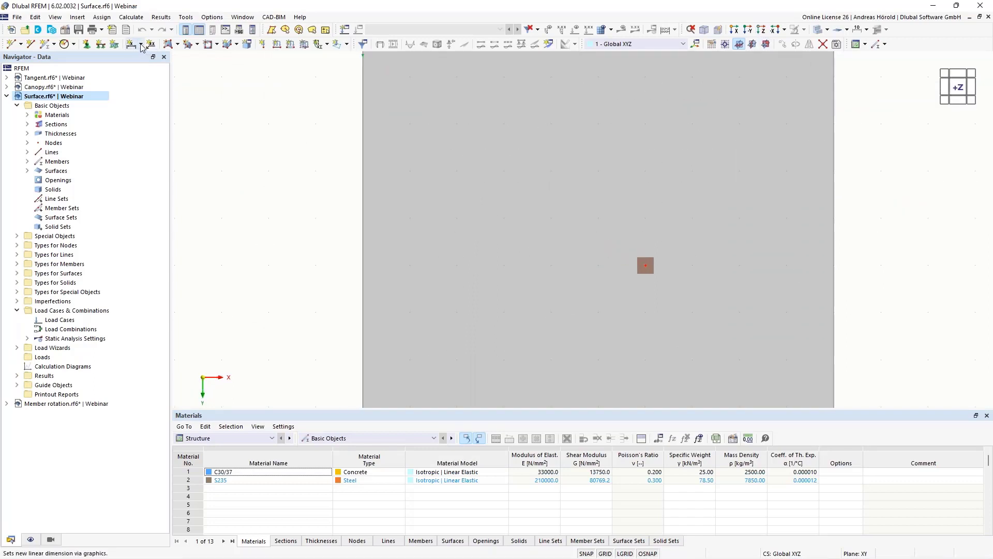
left_click(30, 44)
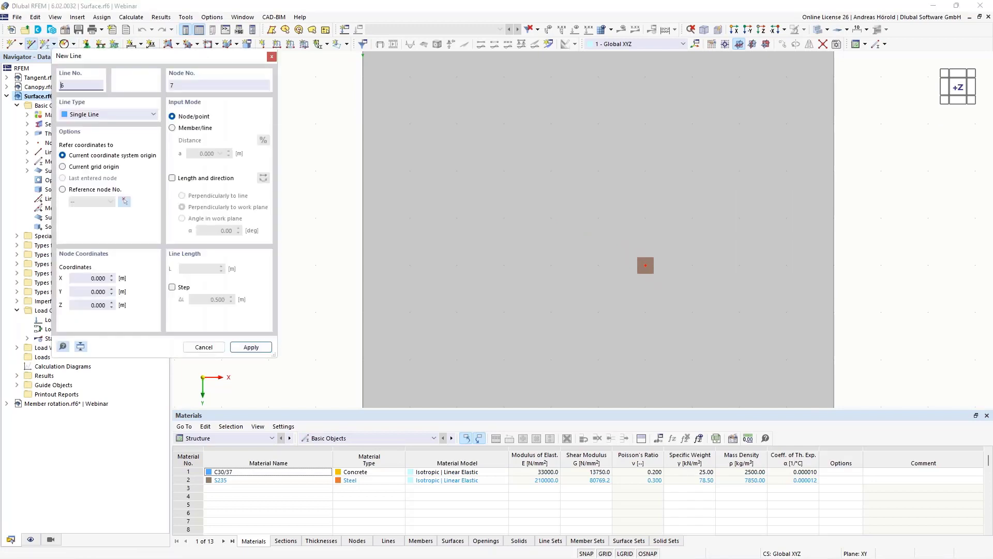
left_click(271, 57)
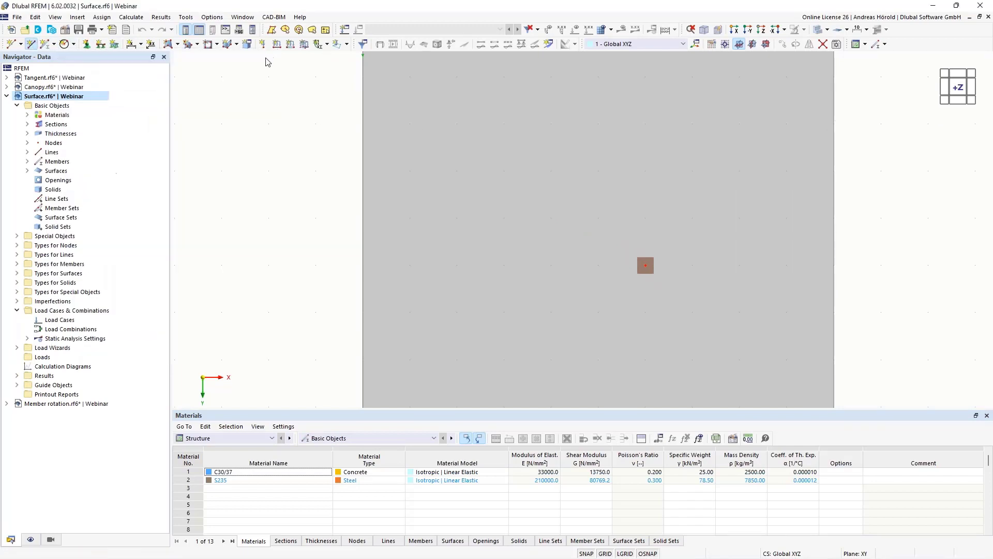
left_click(30, 44)
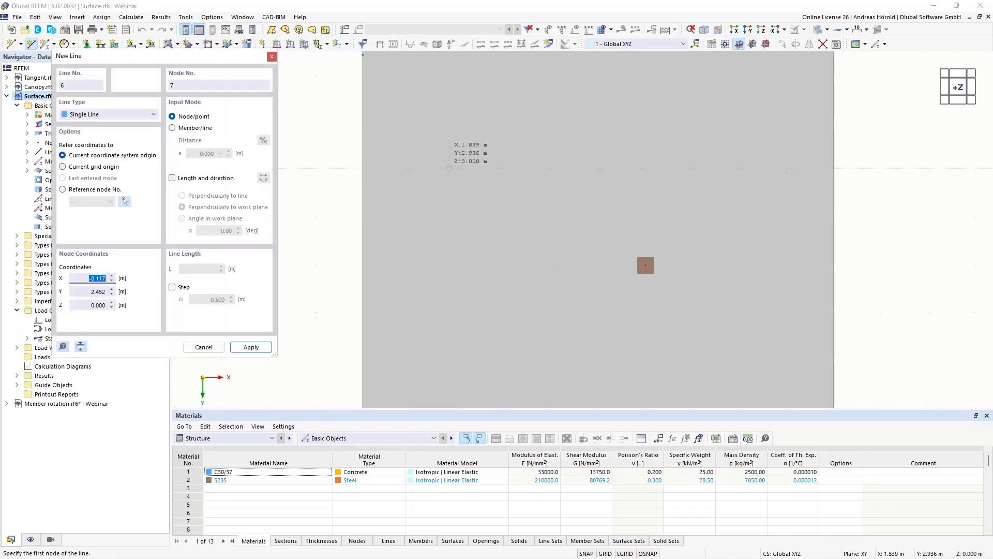
left_click(645, 266)
left_click(693, 219)
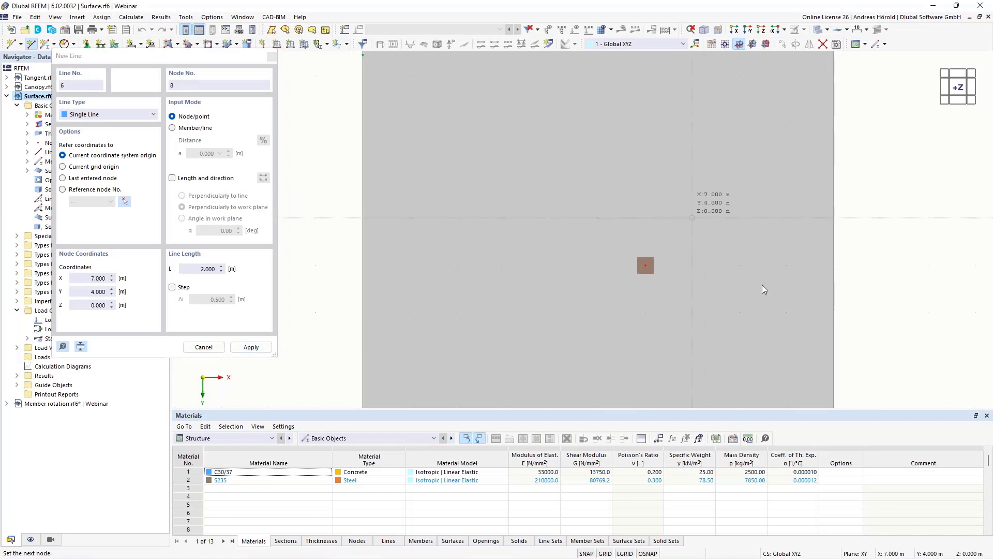
left_click(693, 312)
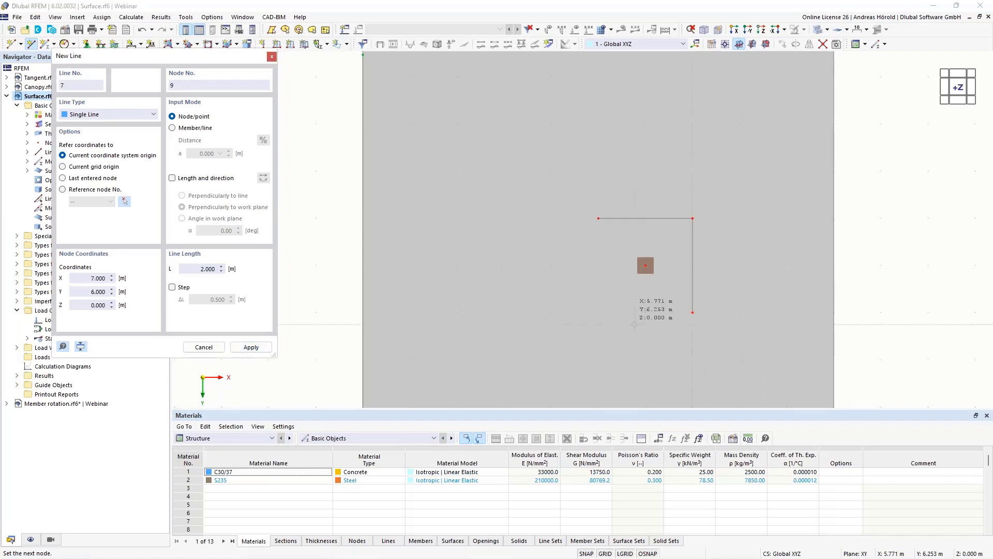
left_click(599, 312)
left_click(598, 218)
right_click(769, 246)
key("Escape")
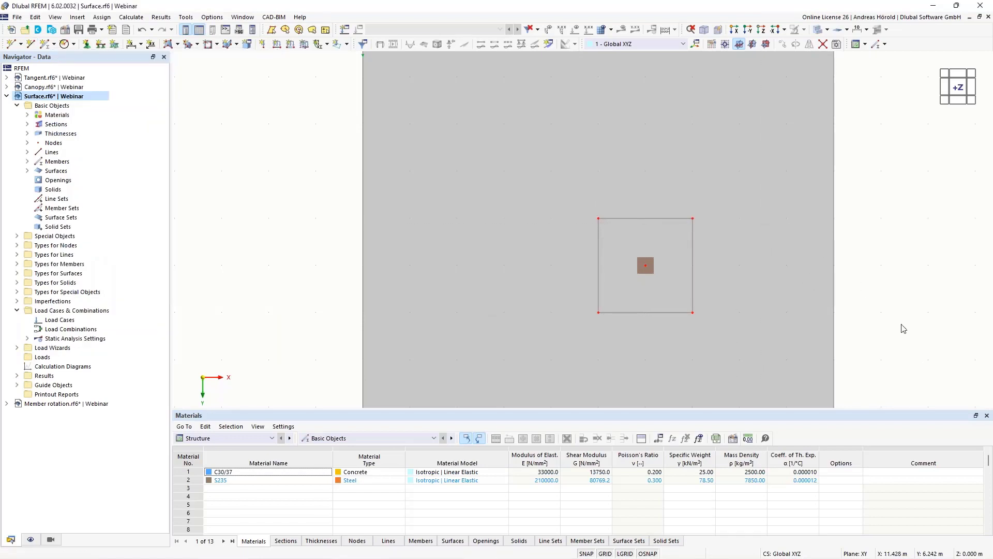
middle_click_drag(893, 325, 868, 210, "ctrl")
scroll(865, 279, "down", 1)
scroll(866, 282, "down", 2)
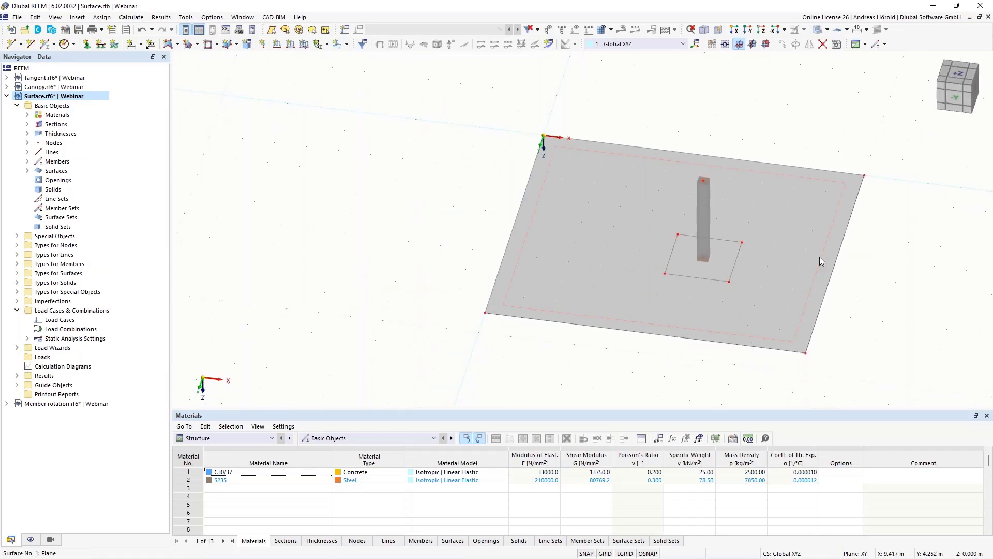
Divide the slab surface with its intersecting lines to separate the square area around the column.
right_click(819, 258)
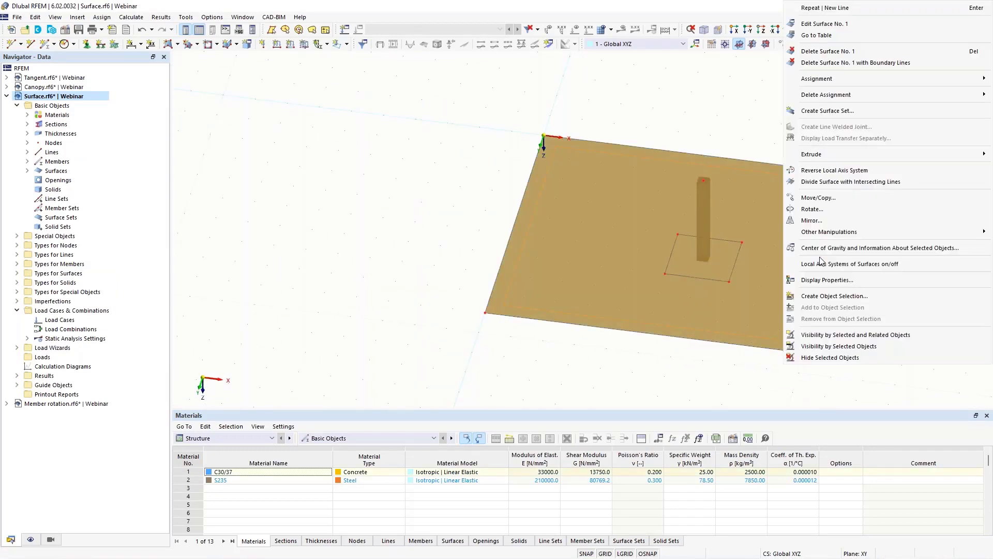
left_click(822, 181)
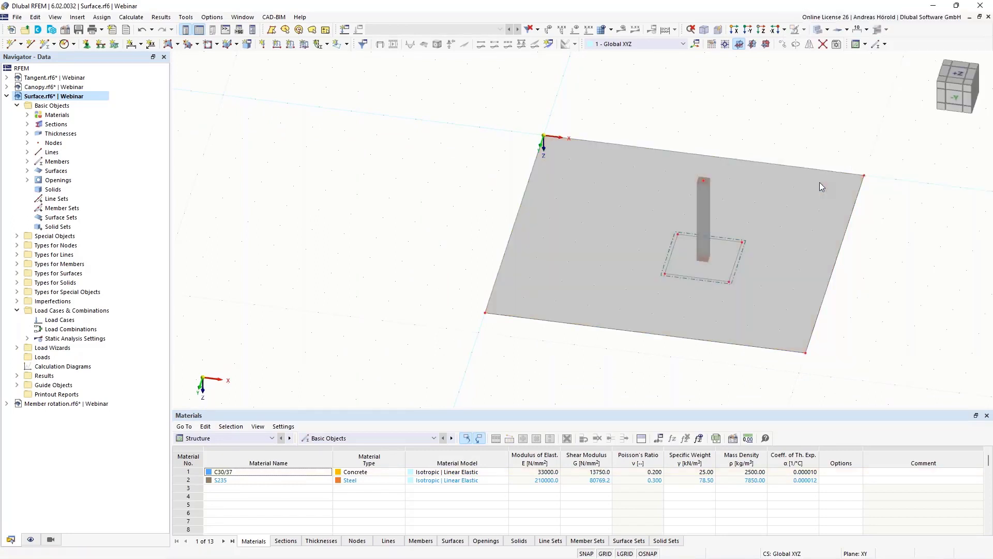
scroll(791, 265, "up", 2)
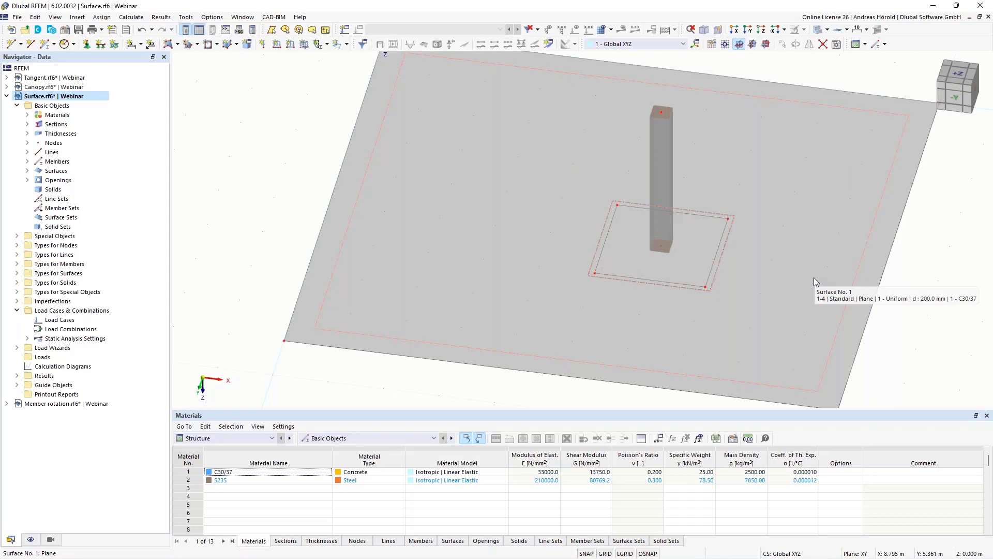
scroll(672, 312, "up", 1)
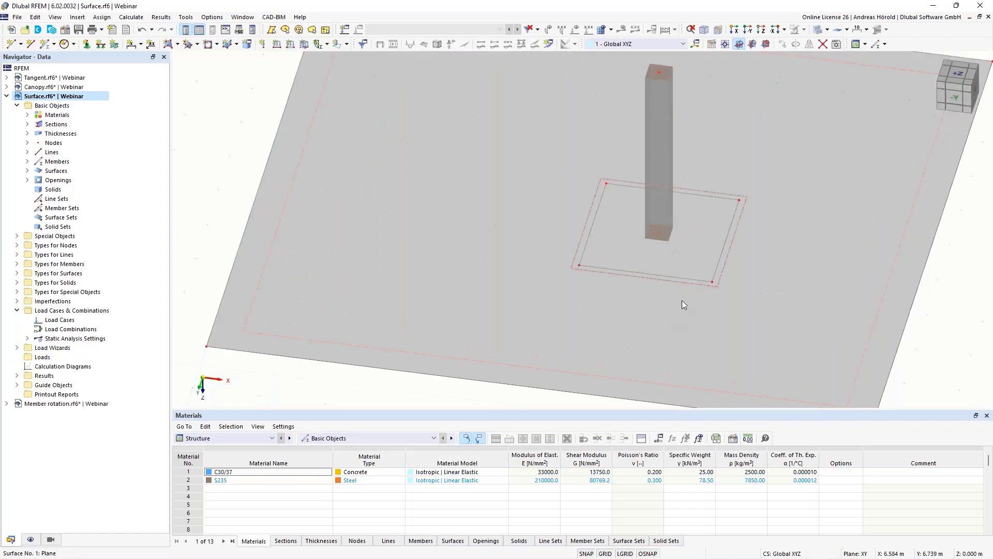
Assign a new uniform 500 mm thickness in C30/37 concrete to the square surface around the column.
double_click(699, 251)
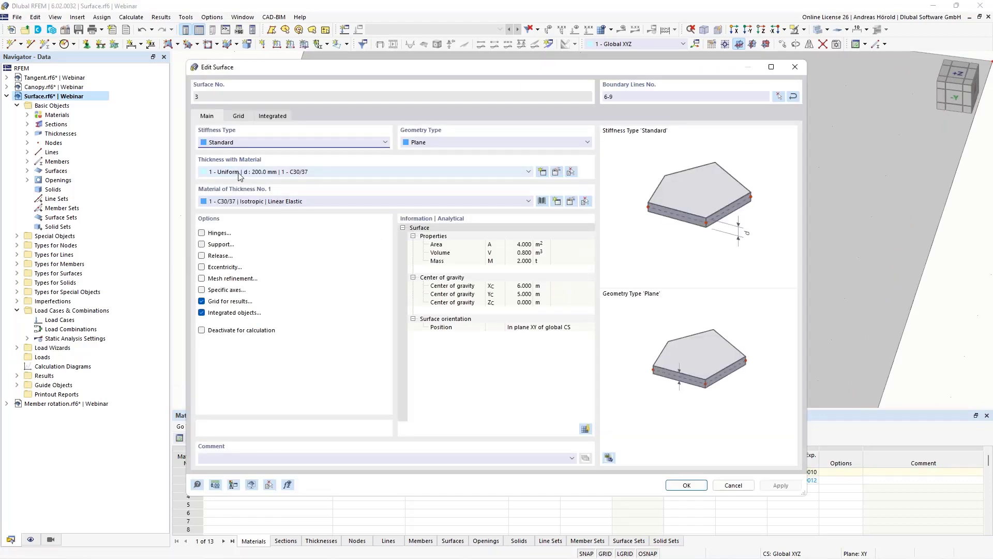
left_click(504, 171)
left_click(221, 189)
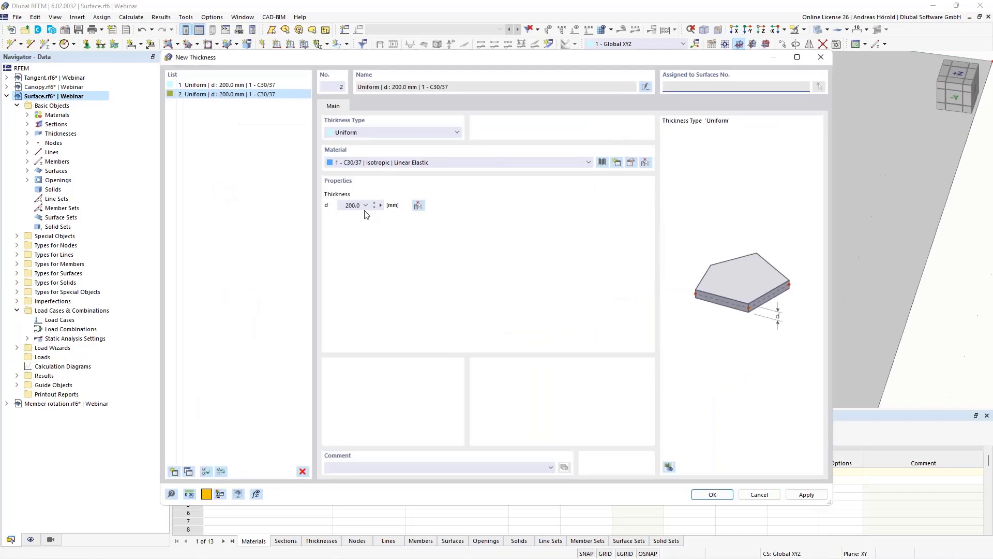
double_click(339, 205)
type("5")
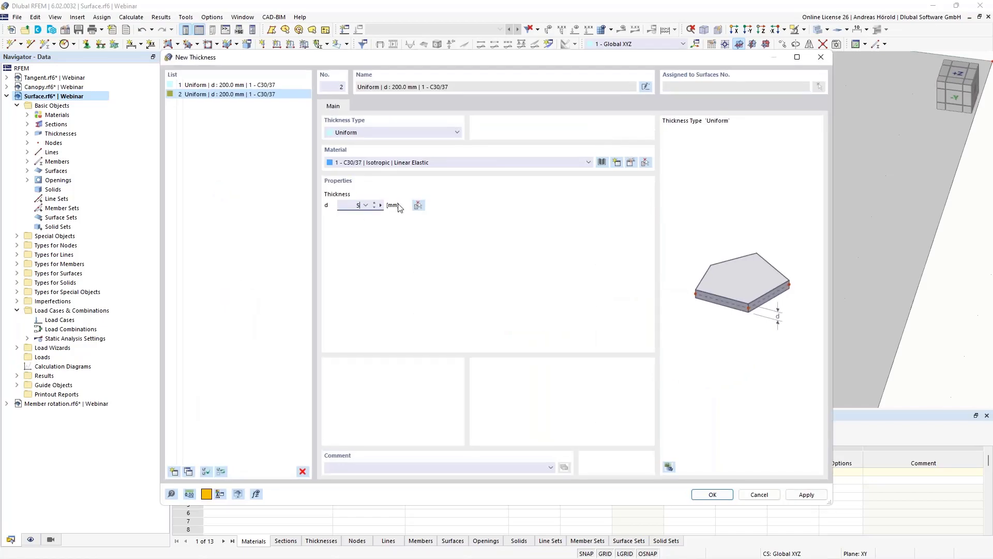
type("00")
left_click(712, 494)
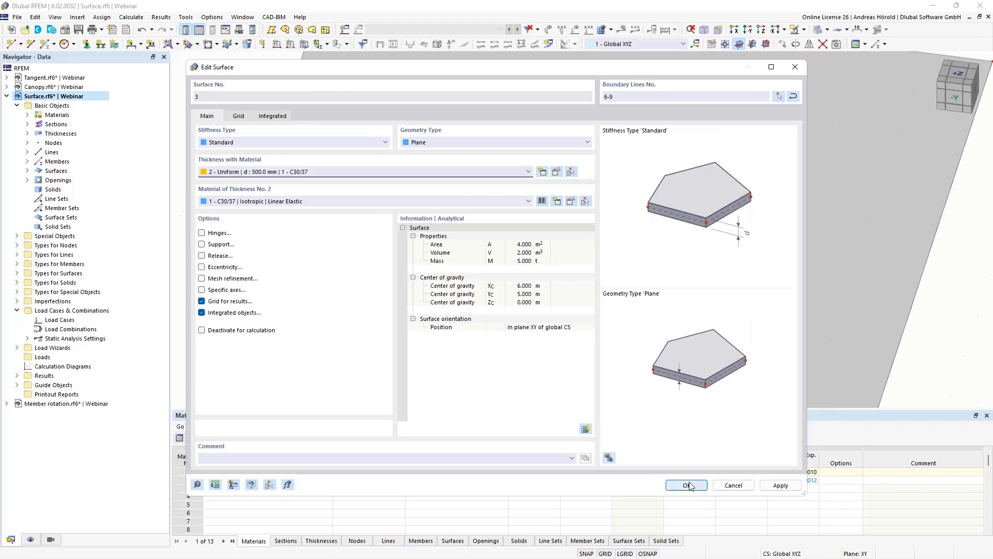
left_click(687, 485)
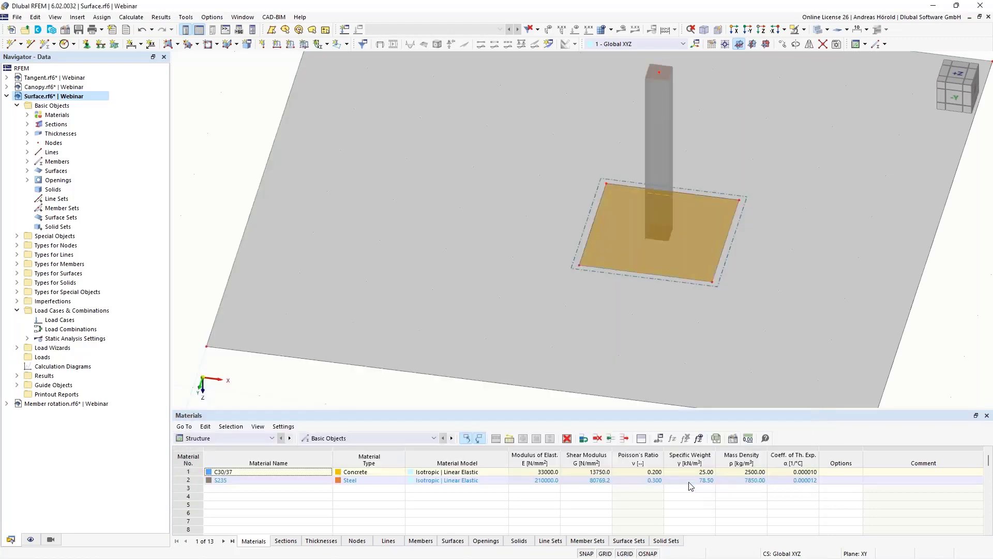
Set the rendering of surfaces in the solid model to Filled incl. Thickness.
middle_click_drag(956, 323, 950, 263, "ctrl")
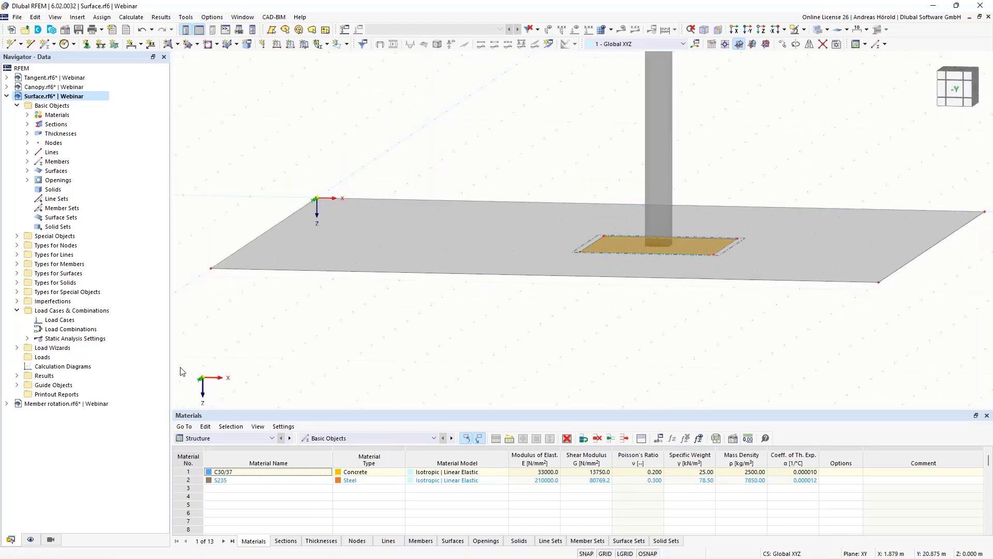
left_click(30, 540)
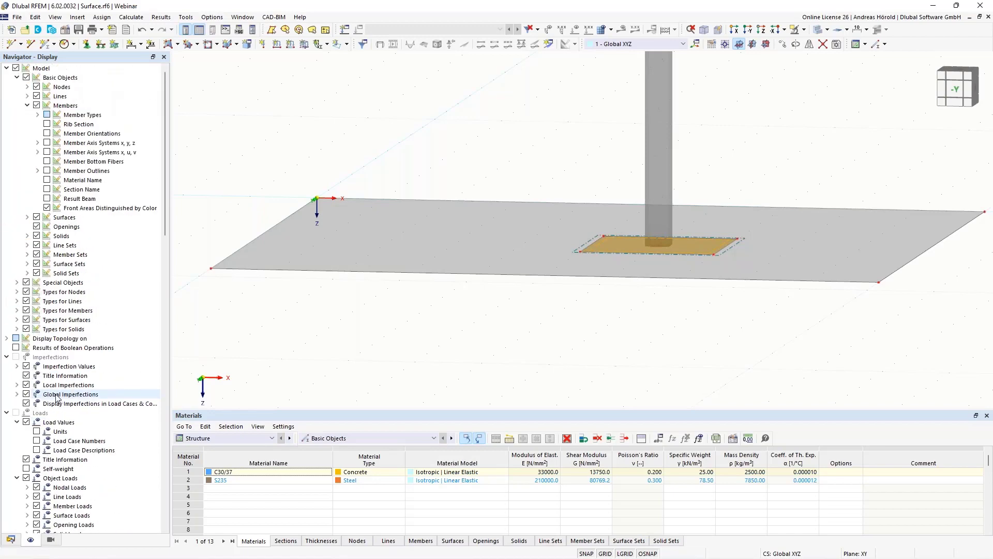
scroll(50, 407, "down", 2)
scroll(48, 412, "down", 15)
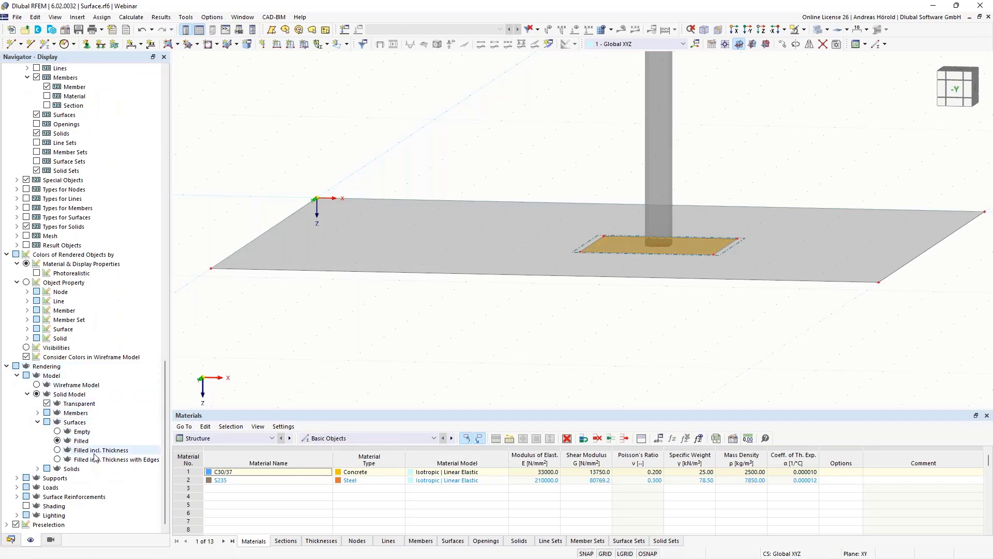
left_click(57, 450)
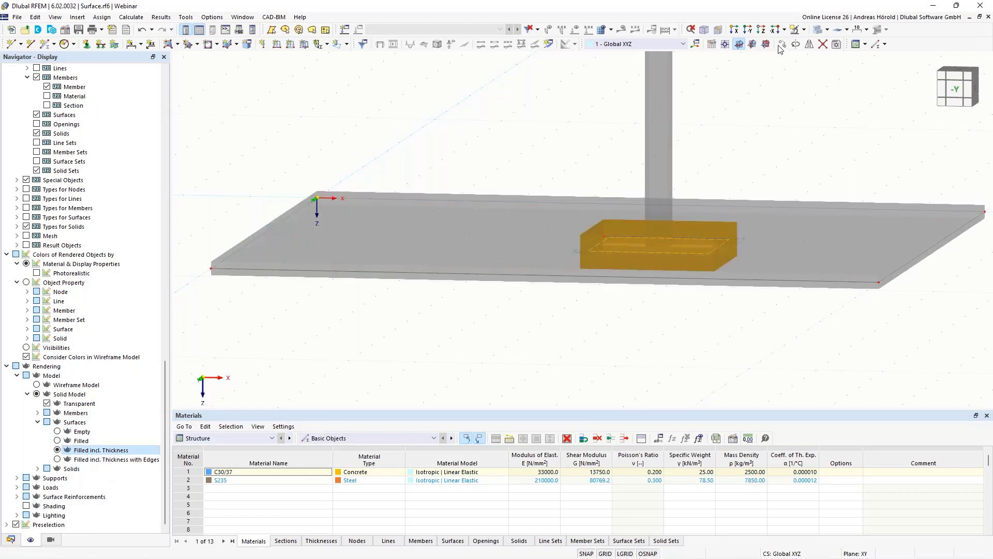
Activate eccentricity for the square surface and create one with top thickness assignment and a transverse offset using the Top axis offset.
left_click(747, 29)
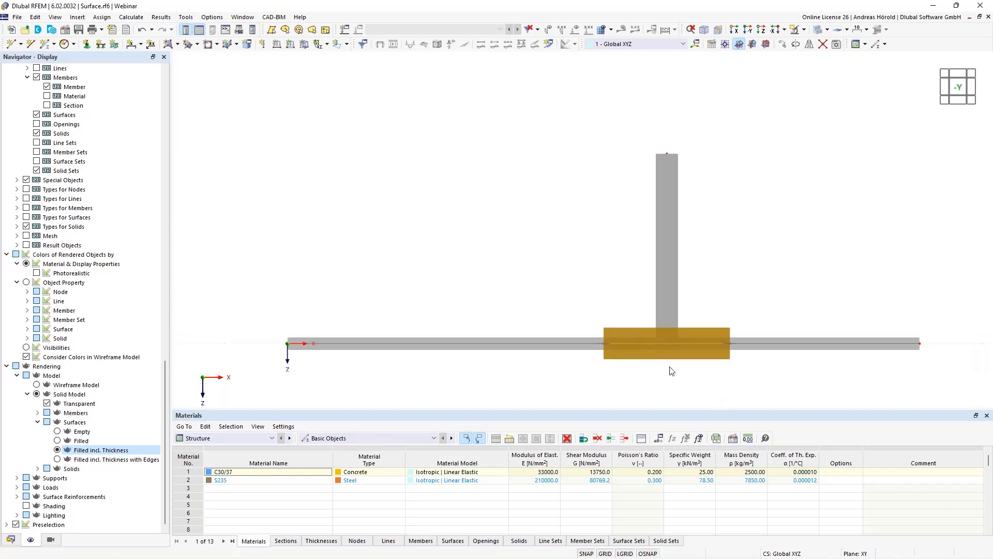
scroll(670, 370, "up", 3)
middle_click_drag(671, 371, 670, 306)
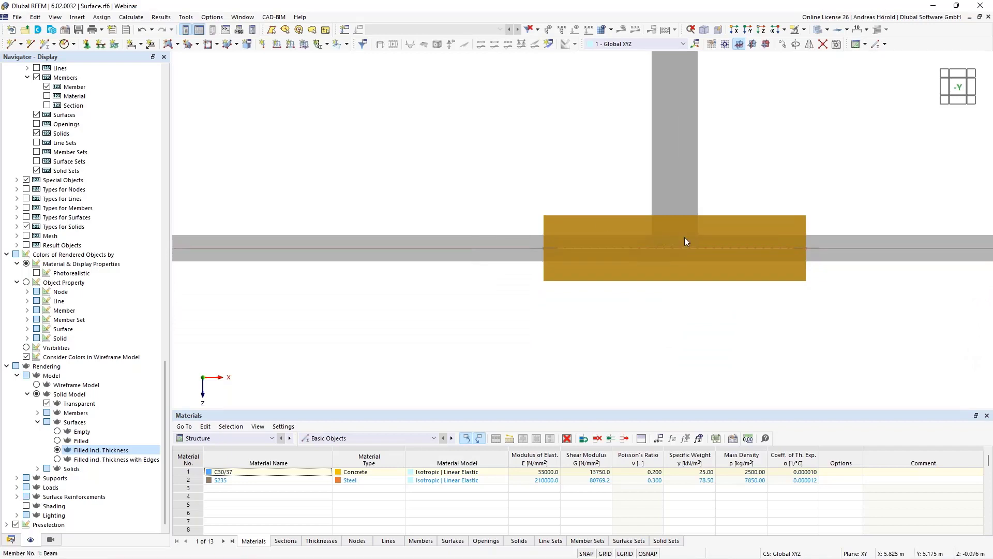
double_click(621, 230)
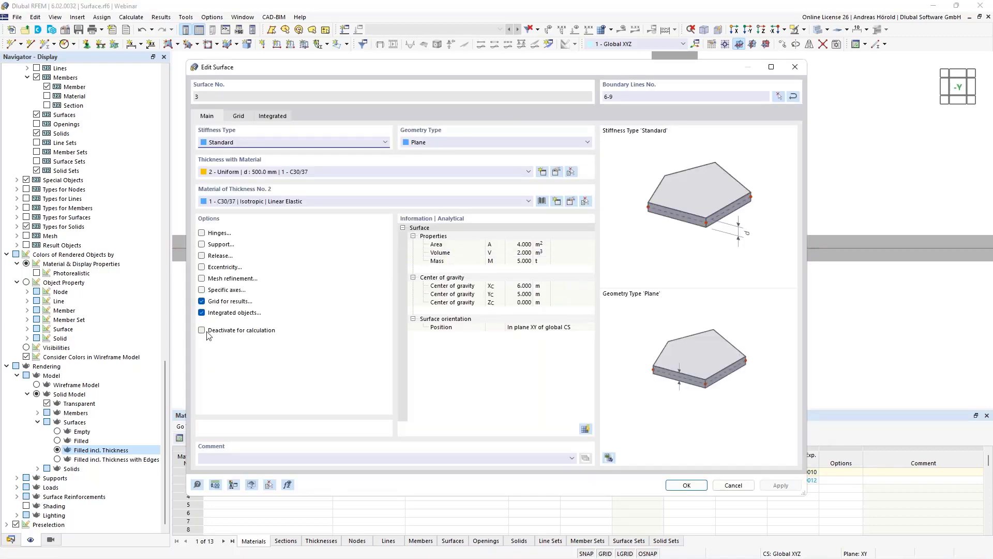
left_click(201, 267)
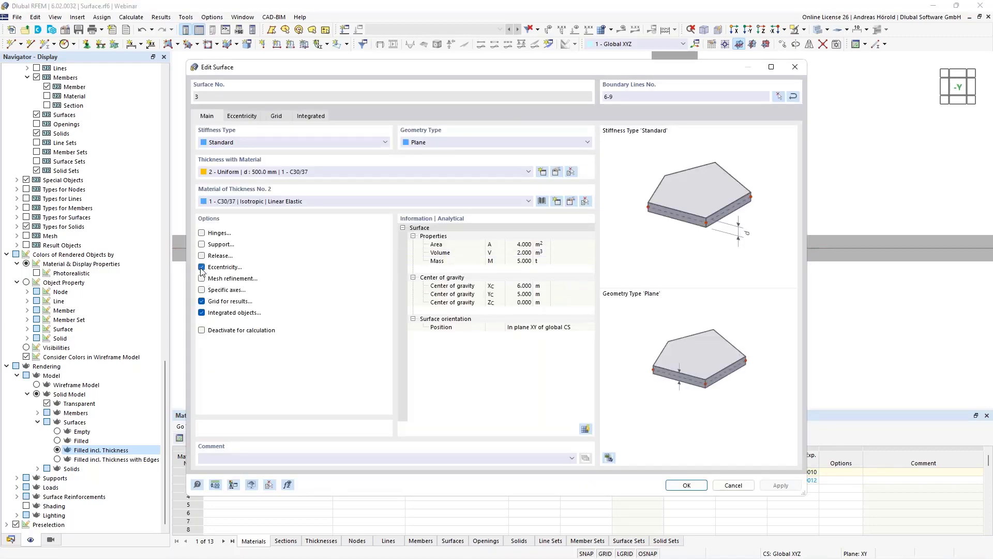
left_click(242, 116)
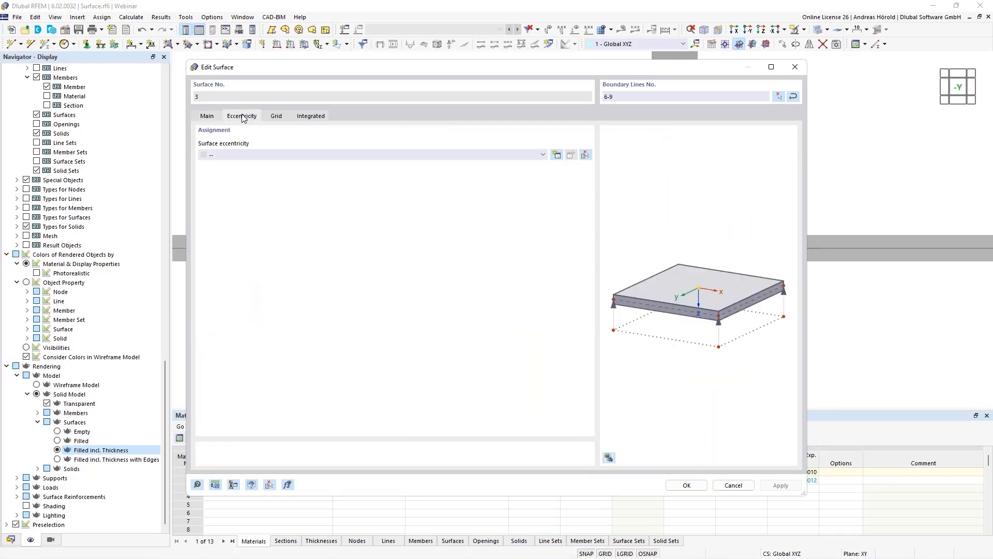
left_click(557, 154)
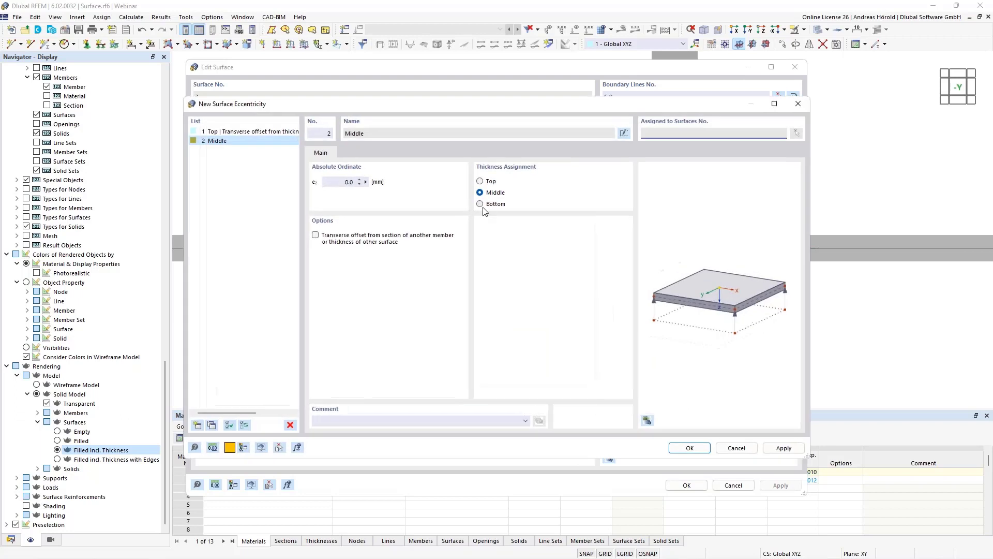
left_click(315, 236)
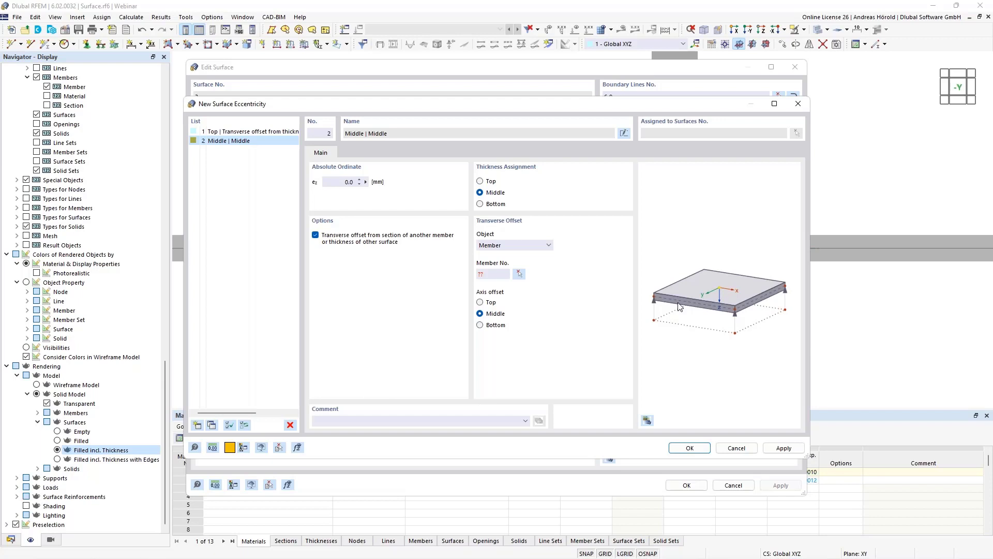
left_click(480, 182)
left_click(480, 302)
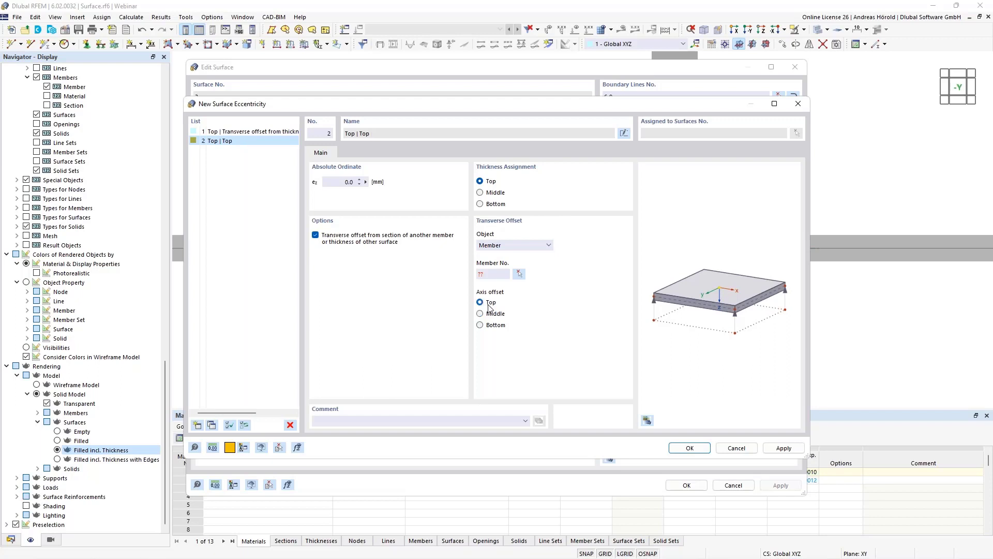
left_click(519, 273)
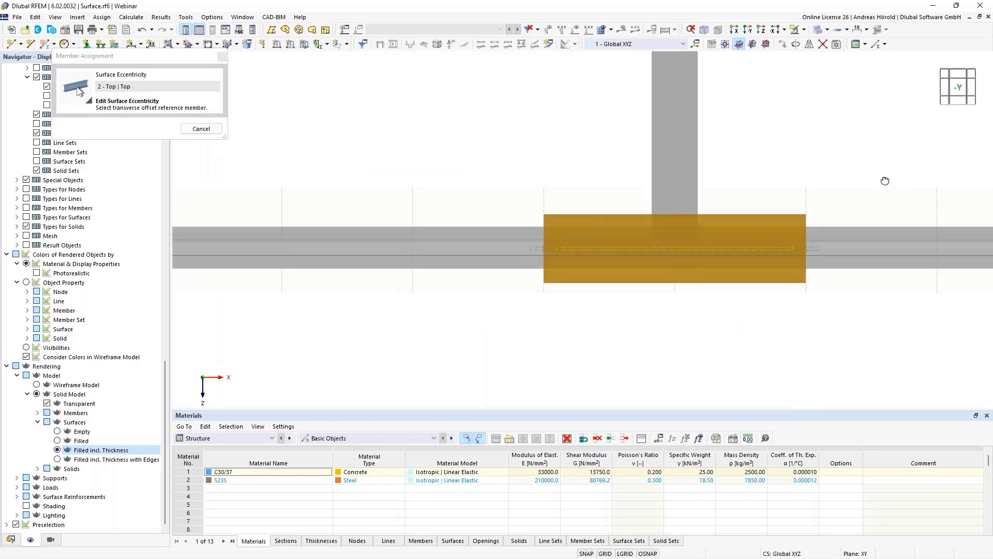
middle_click_drag(892, 181, 884, 197, "ctrl")
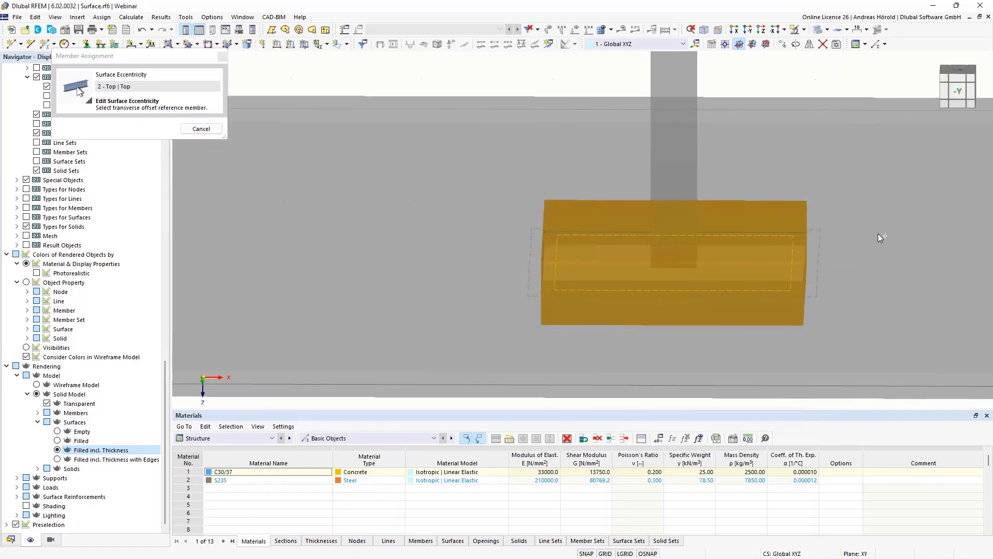
scroll(653, 202, "down", 4)
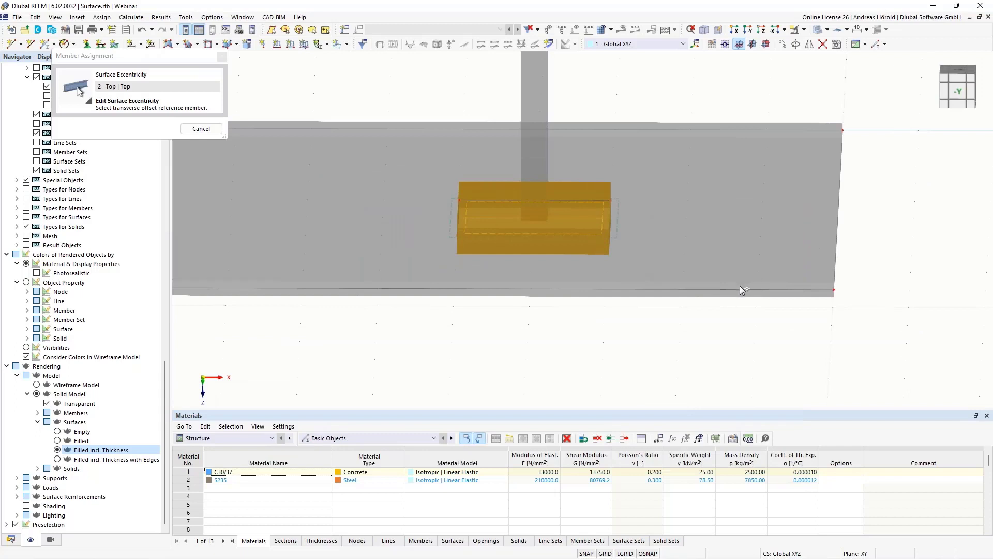
middle_click_drag(739, 358, 785, 222, "ctrl")
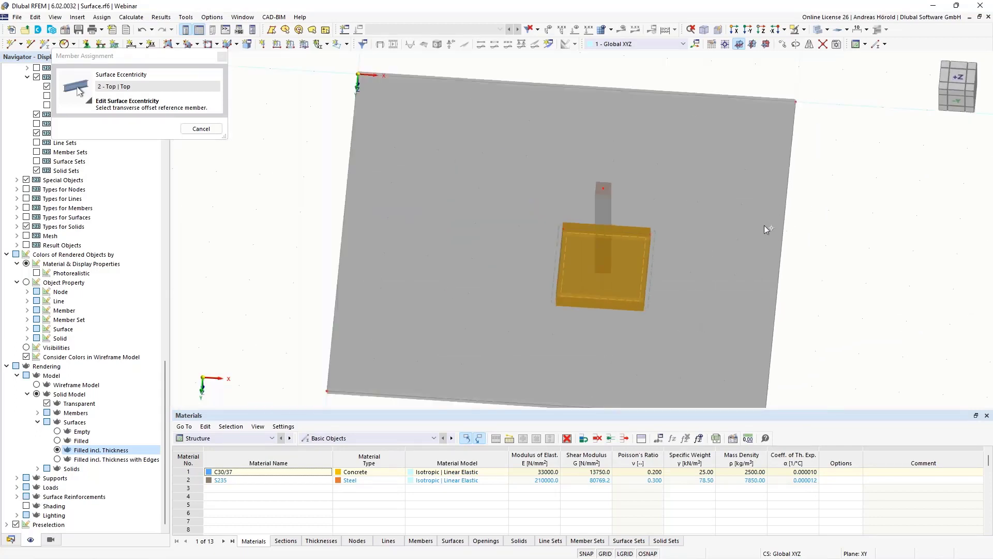
left_click(202, 130)
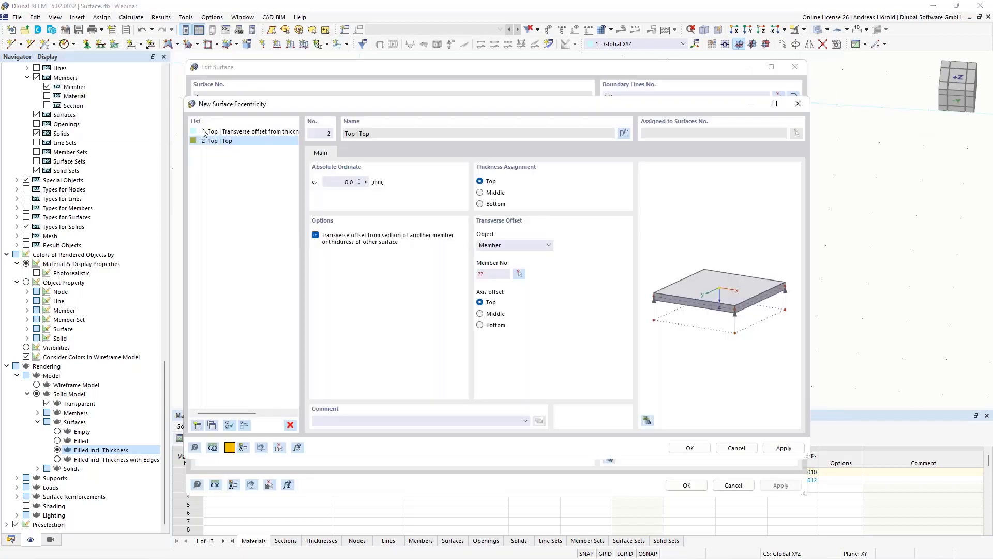
Reference the transverse offset to the large slab, surface No. 1, and apply the eccentricity to the square surface.
left_click(501, 246)
left_click(500, 263)
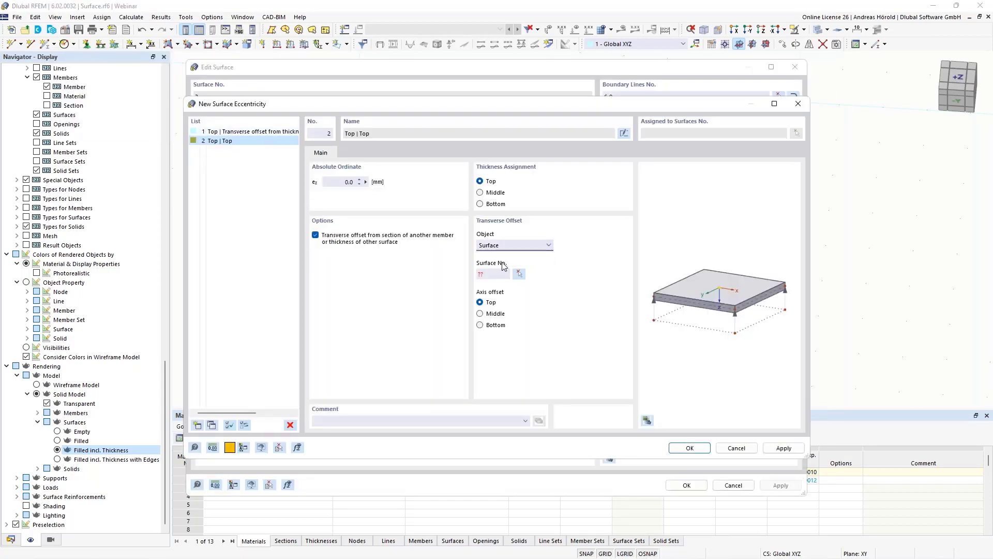
left_click(519, 275)
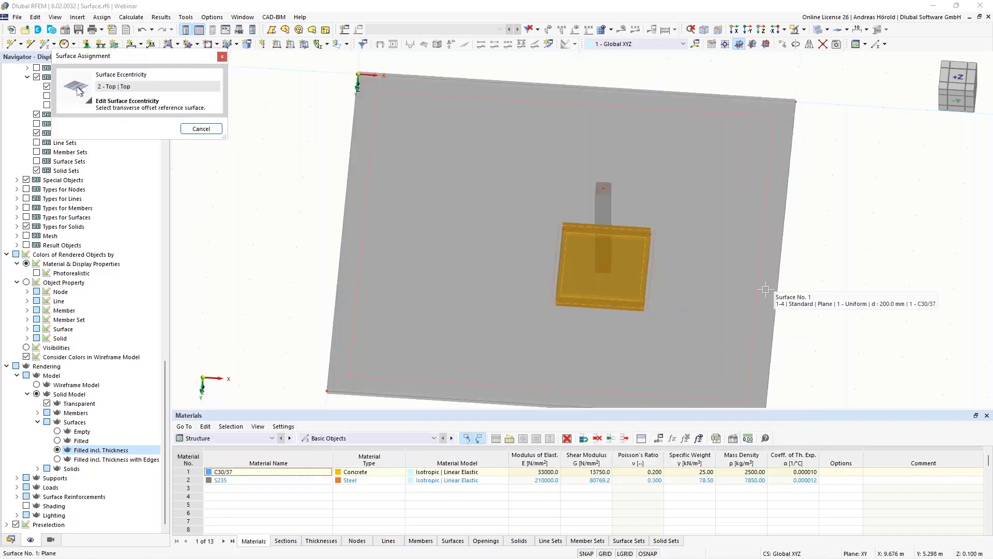
left_click(756, 289)
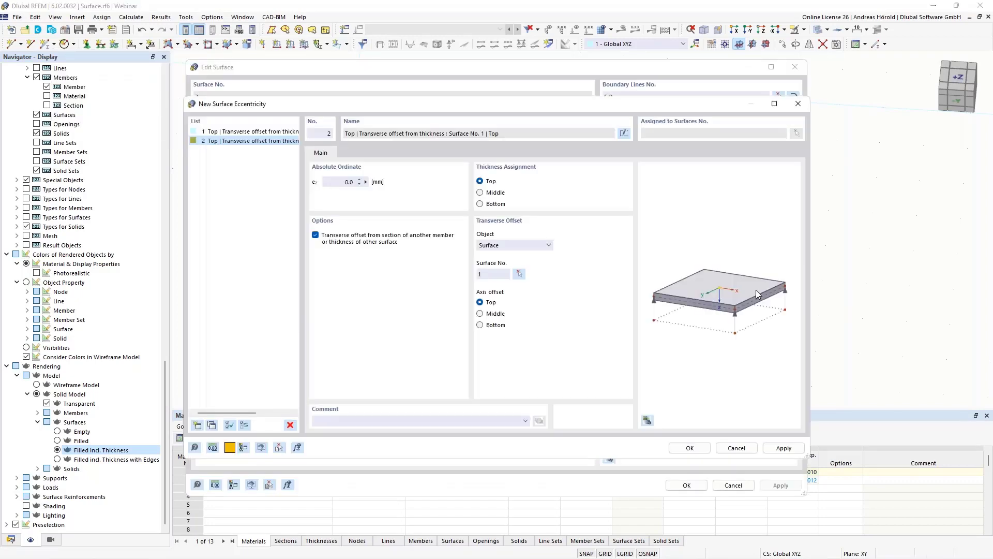
left_click(690, 448)
left_click(686, 485)
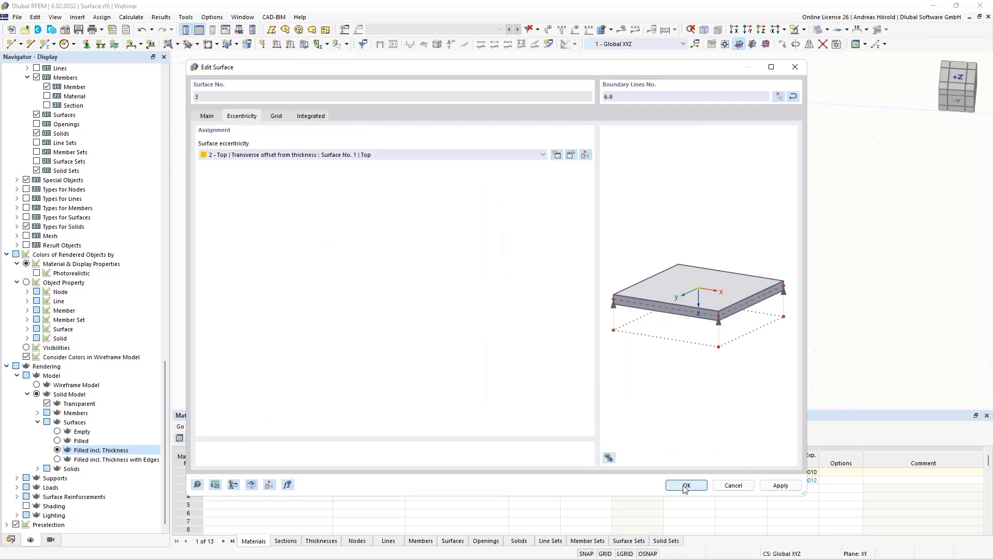
left_click(749, 34)
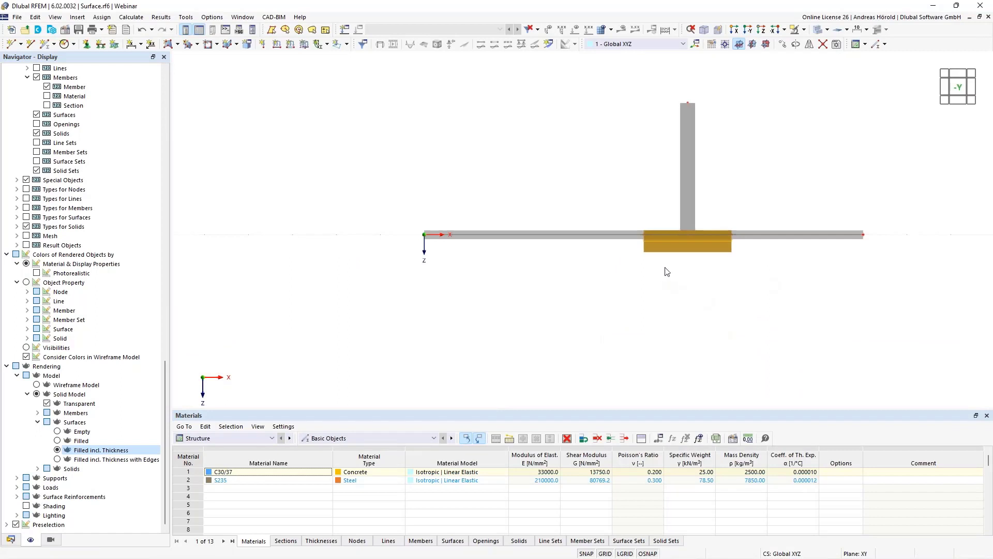
left_click(687, 207)
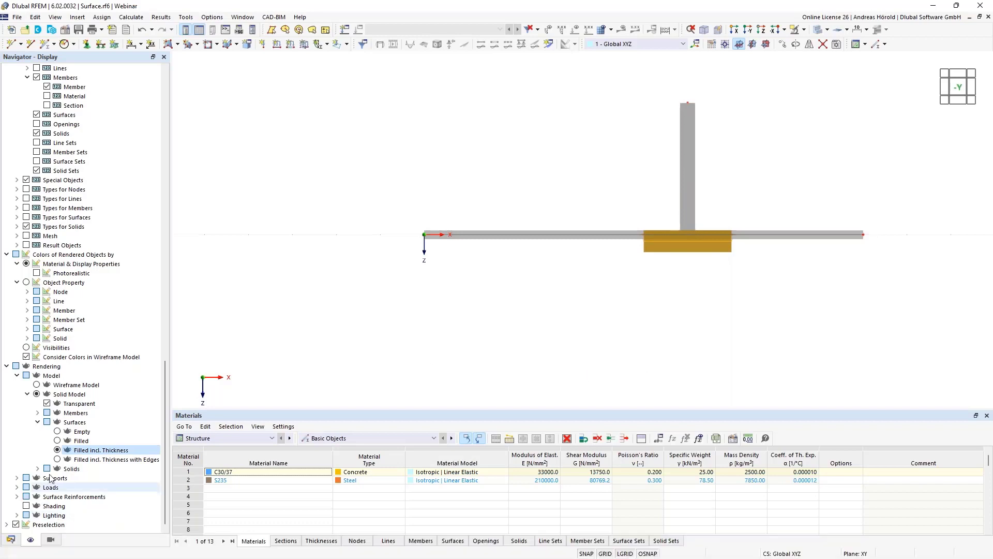
Switch from the Surface model to the Member rotation.rf6 model.
mouse_move(10, 549)
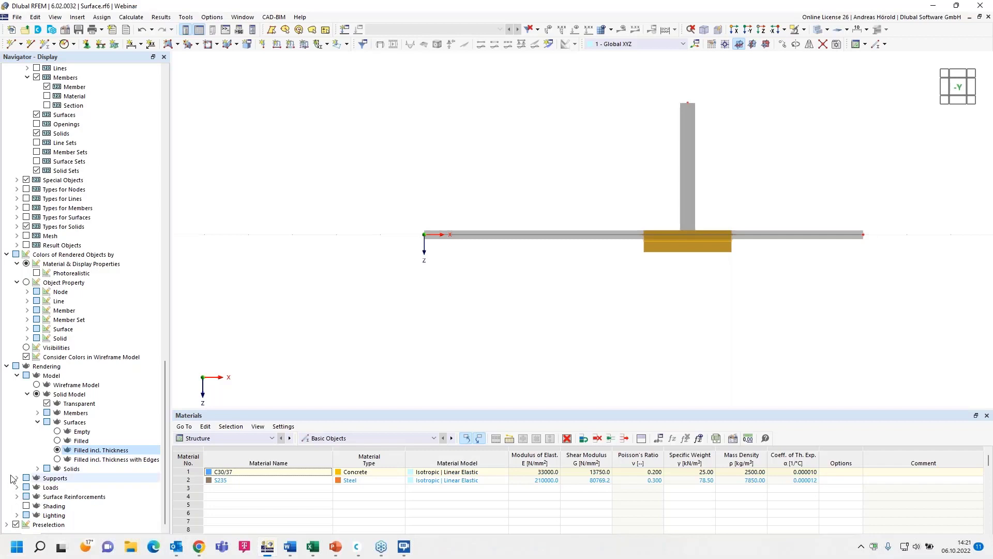
left_click(10, 539)
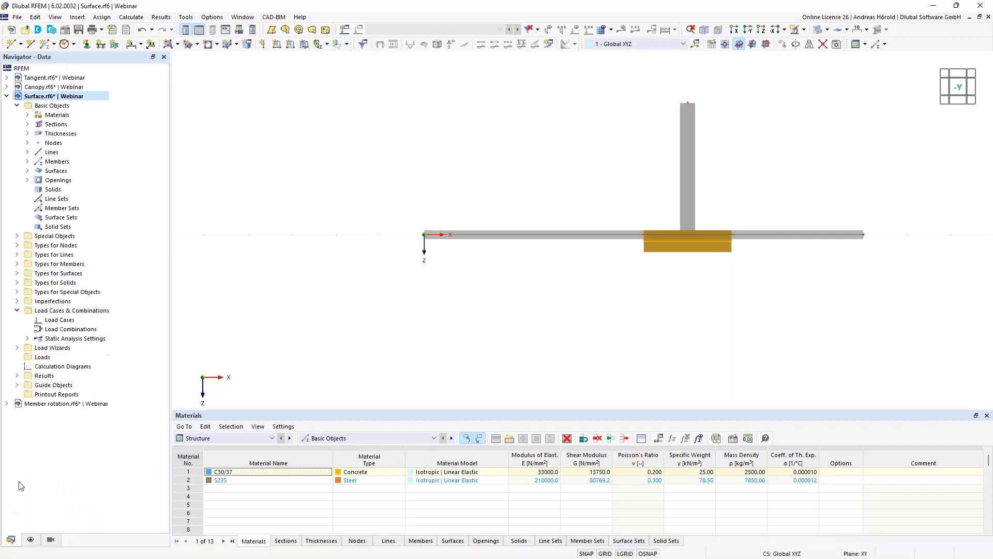
left_click(40, 404)
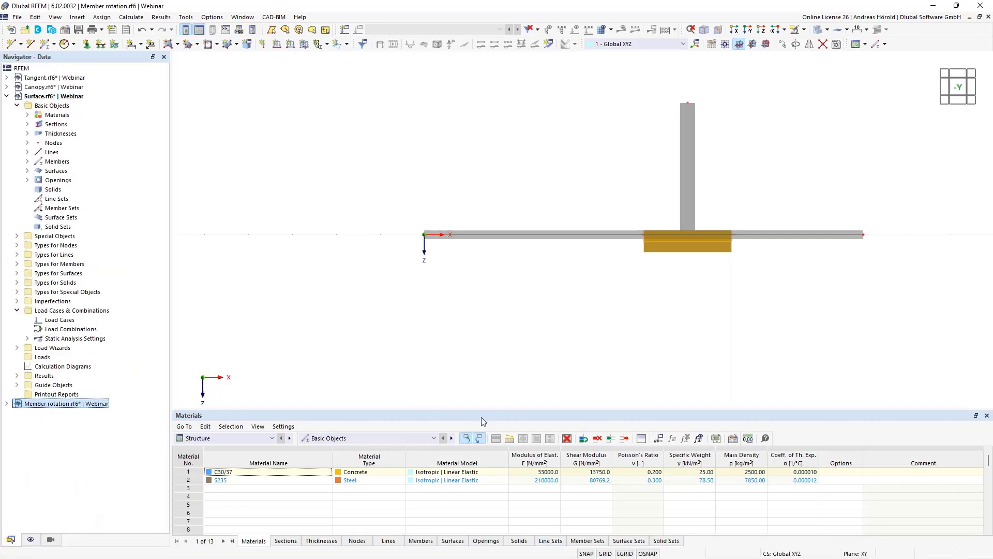
Reduce the height of the Materials table and turn on the display of Member Axis Systems x, y, z.
left_click_drag(486, 410, 483, 459)
scroll(477, 398, "down", 1)
middle_click_drag(478, 398, 480, 349)
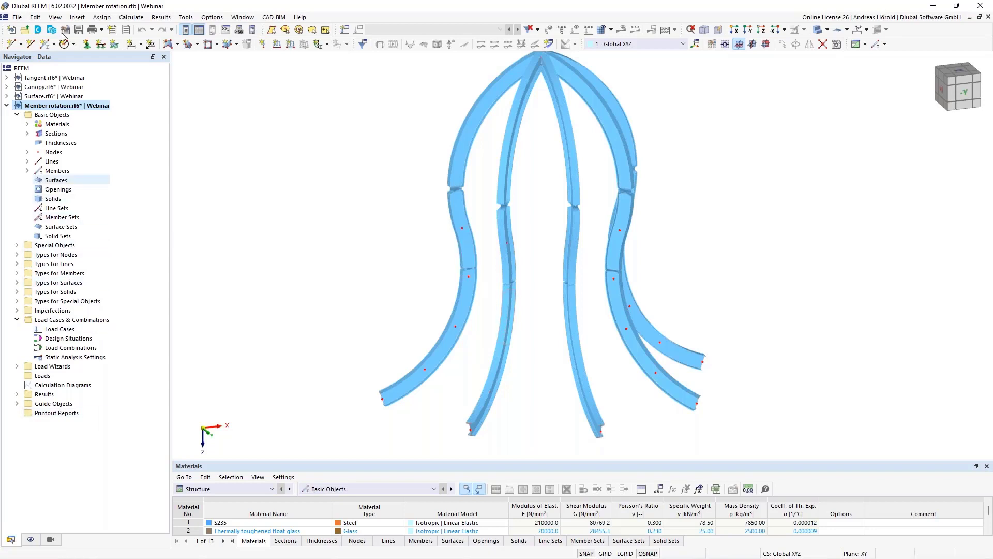
left_click(30, 540)
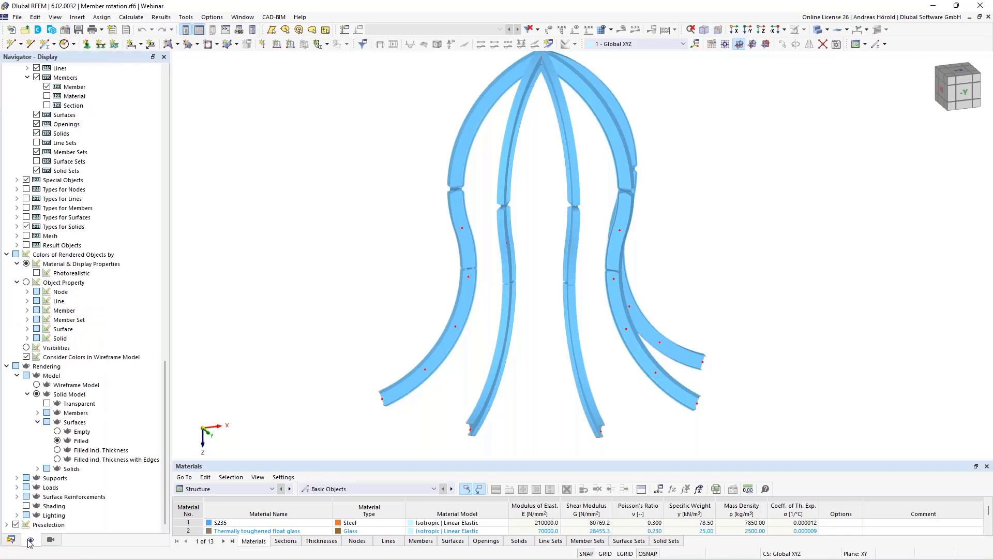
scroll(78, 166, "up", 10)
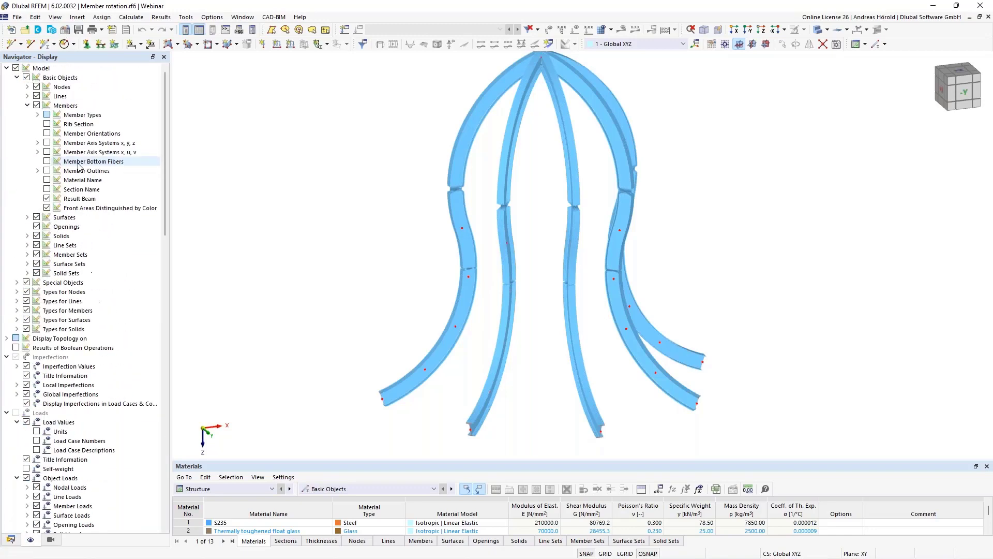
left_click(28, 105)
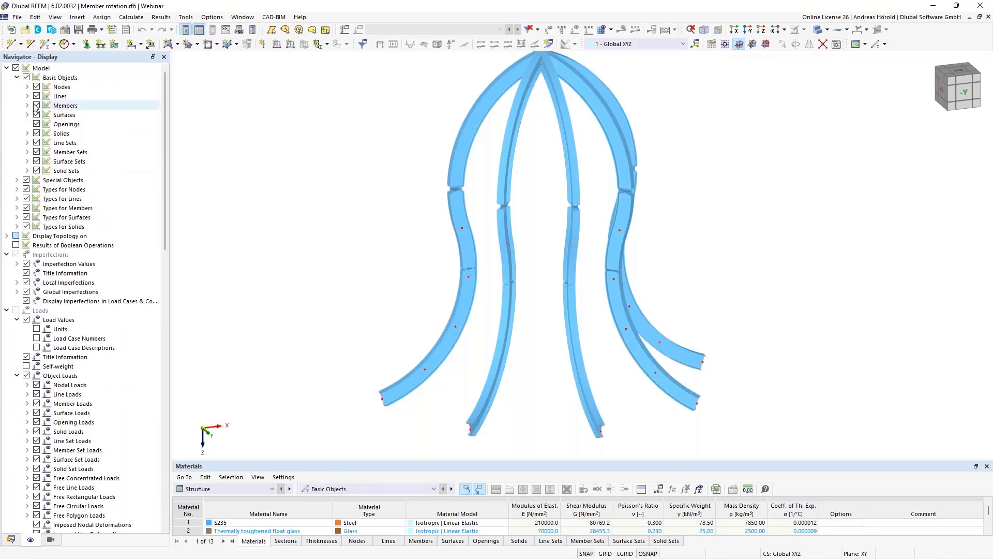
left_click(27, 105)
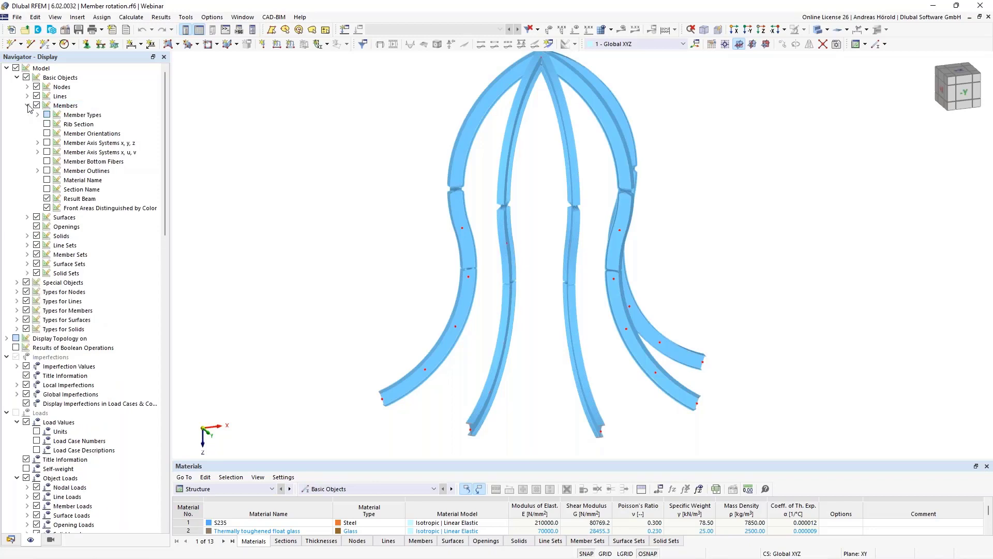
left_click(47, 143)
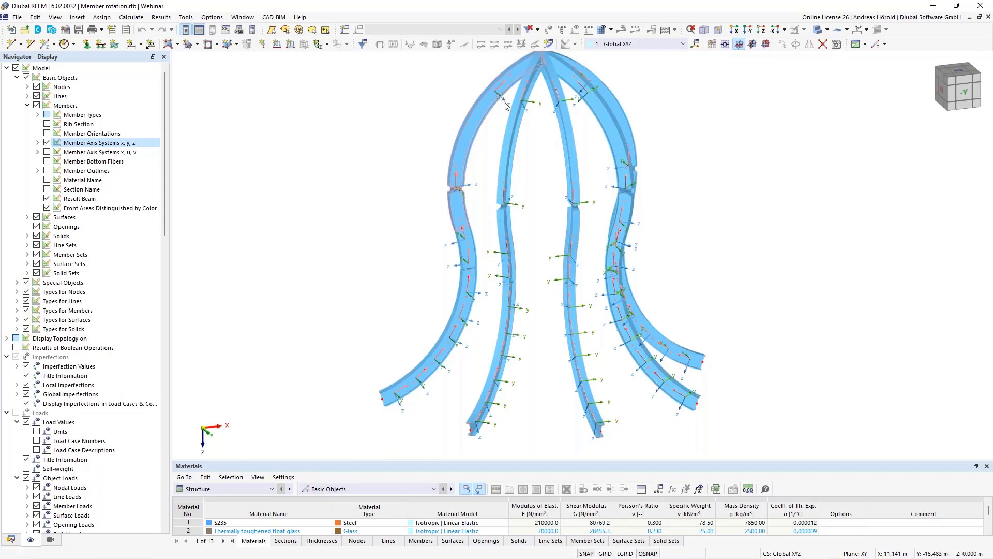
Create a node midway between the foot nodes of two opposite outer legs using the Between Two Nodes type.
scroll(495, 125, "up", 3)
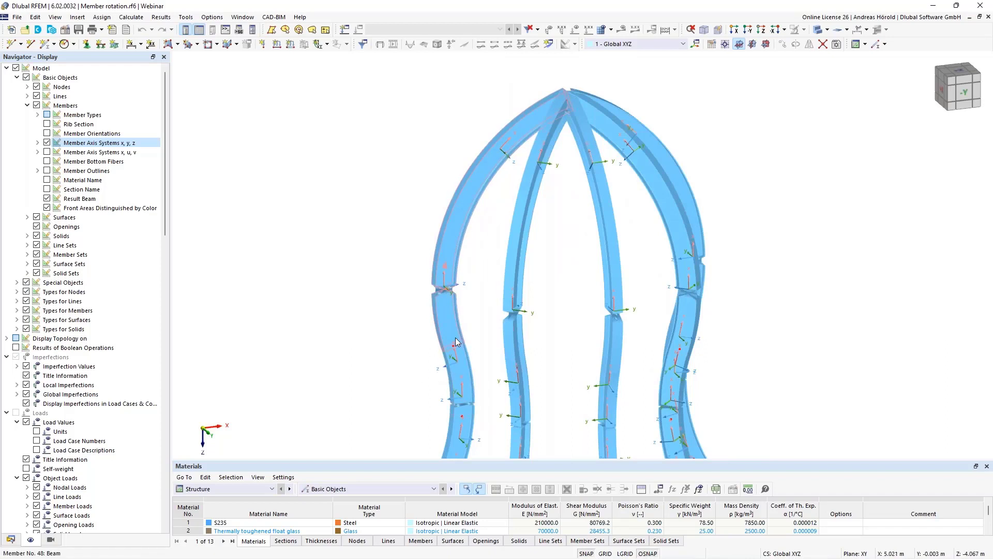
scroll(447, 288, "up", 3)
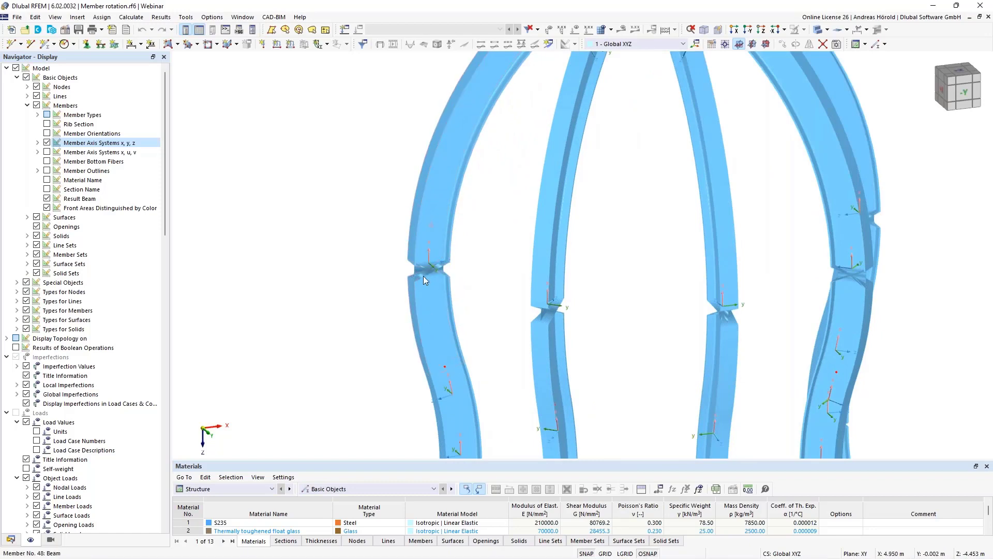
scroll(465, 290, "down", 3)
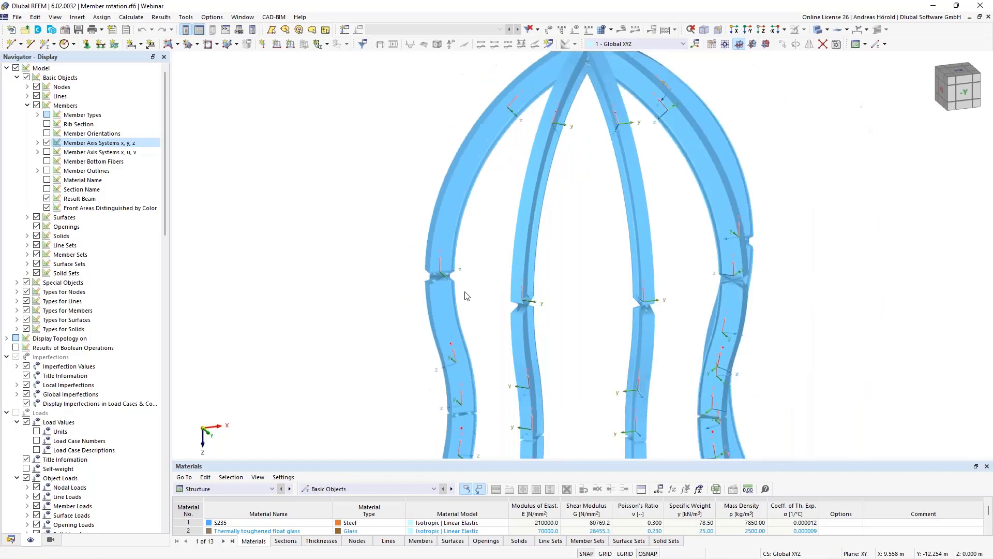
middle_click_drag(538, 368, 540, 276)
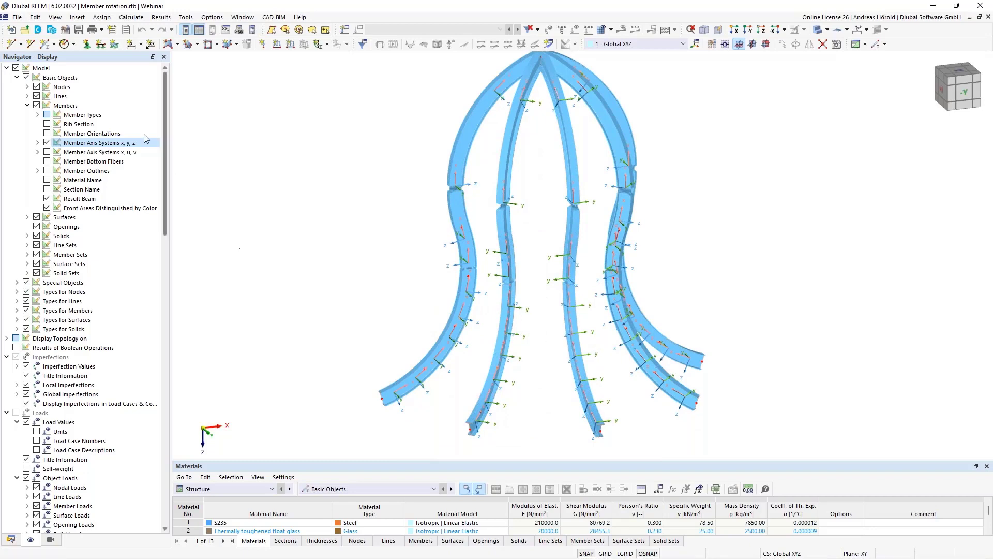
left_click(21, 44)
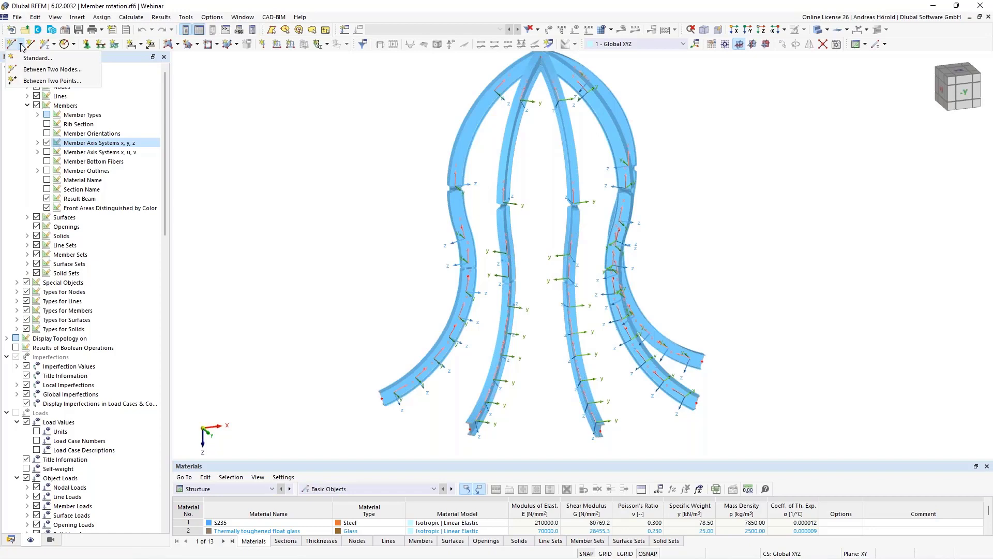
left_click(46, 72)
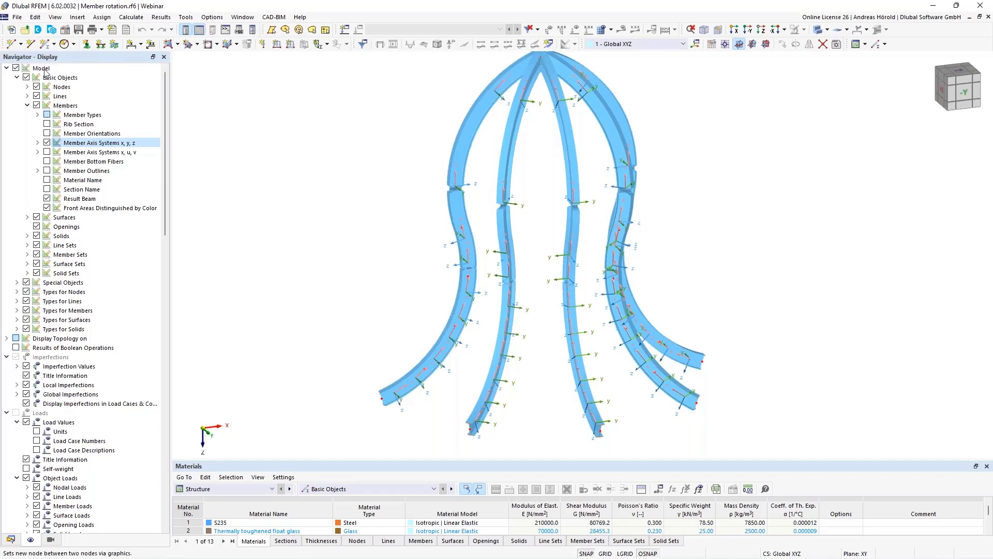
left_click(382, 398)
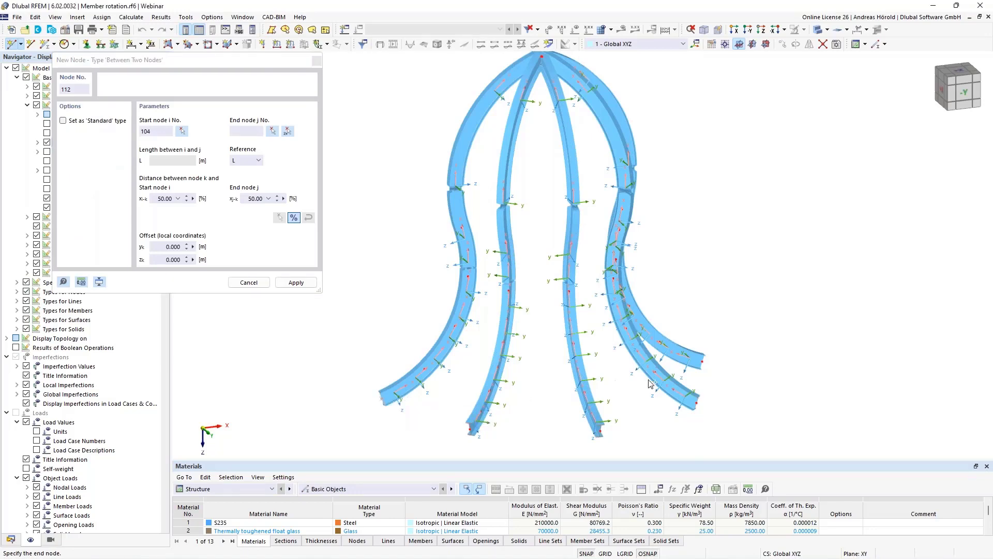
left_click(702, 360)
key("Escape")
Select all curved members and set their member rotation type to Help node in plane x-z.
left_click_drag(352, 449, 750, 77)
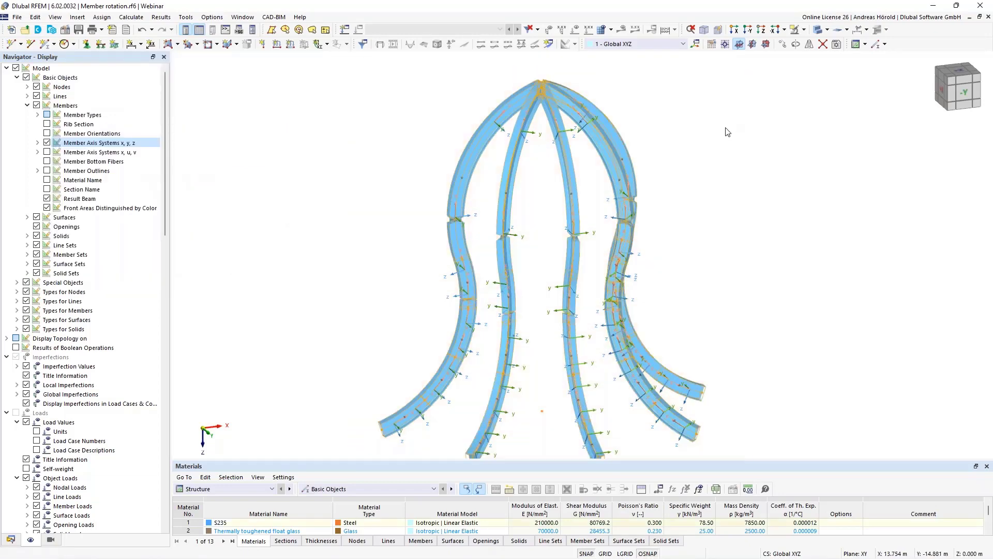
double_click(613, 165)
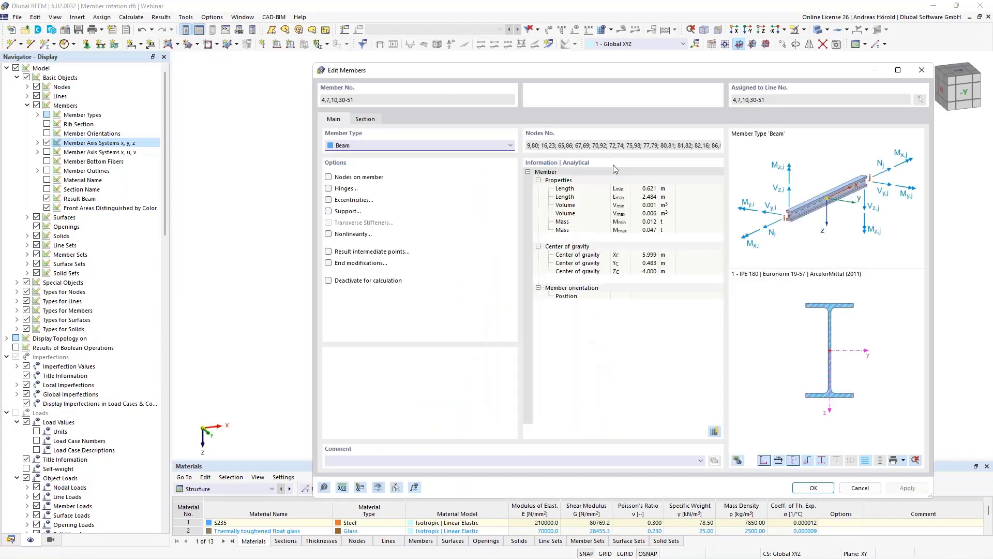
left_click(365, 122)
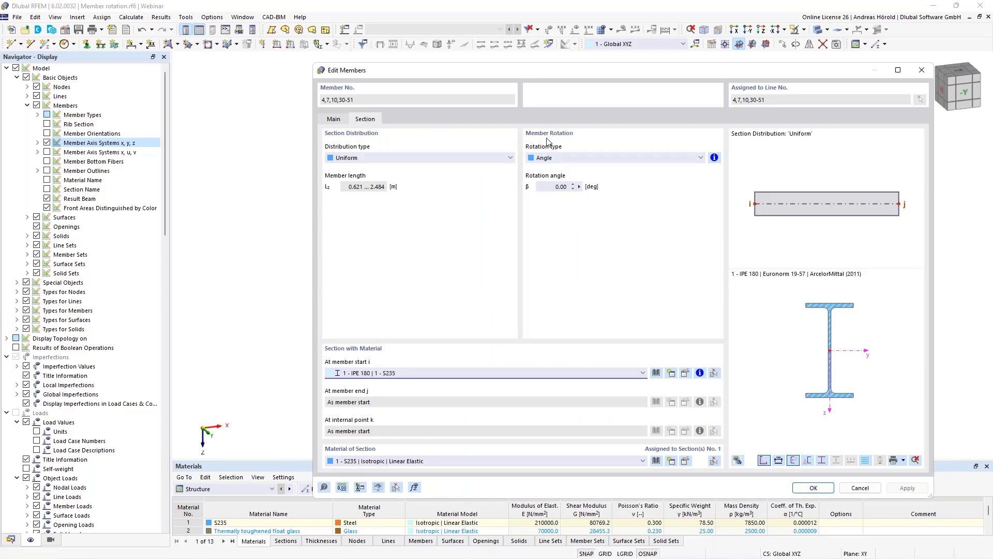
left_click(563, 158)
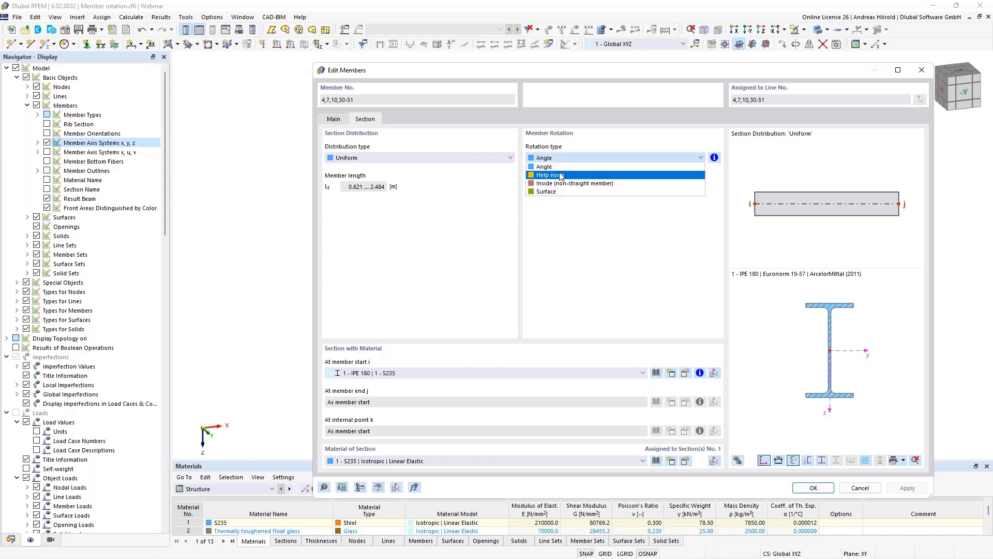
left_click(561, 176)
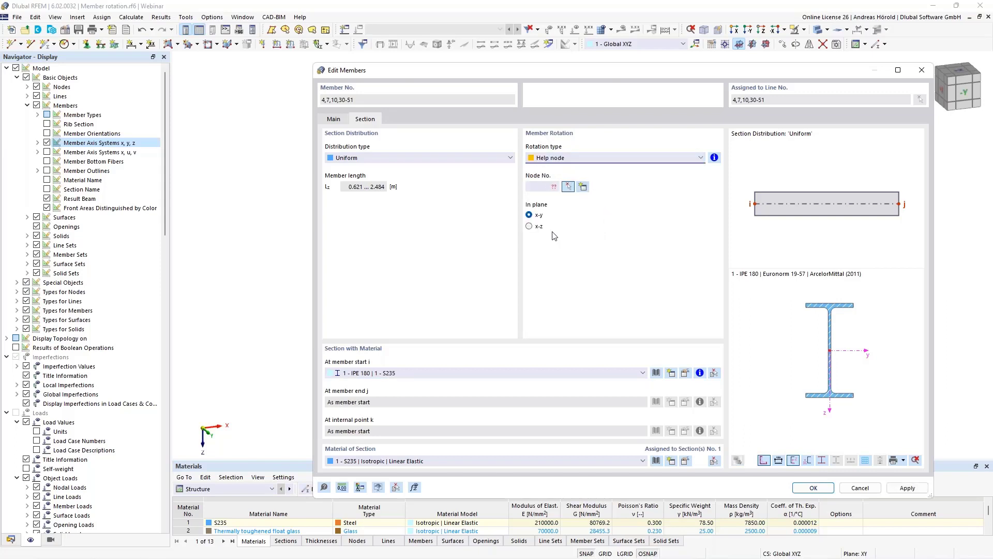
left_click(528, 226)
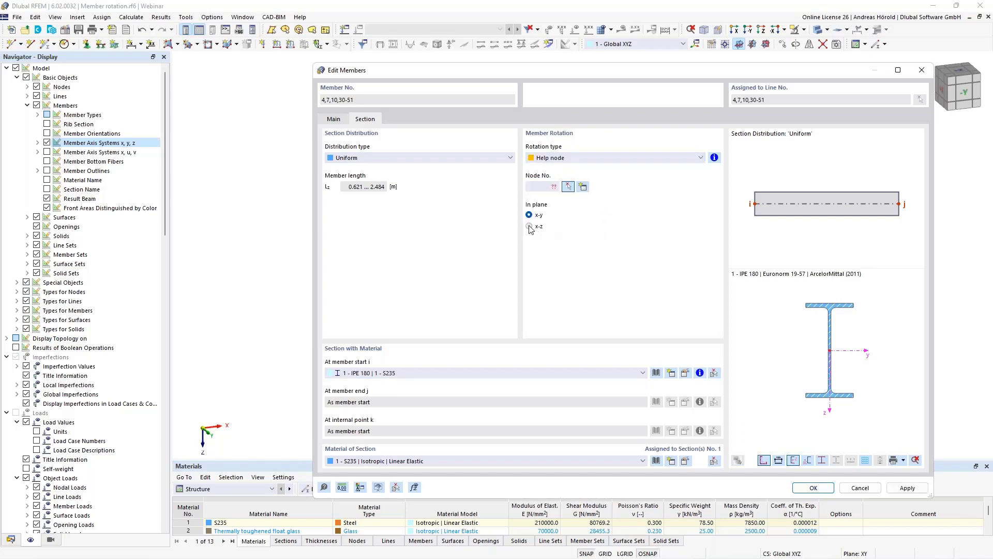
Assign the new node between the legs, No. 112, as the help node and apply the rotation to the members.
left_click(568, 187)
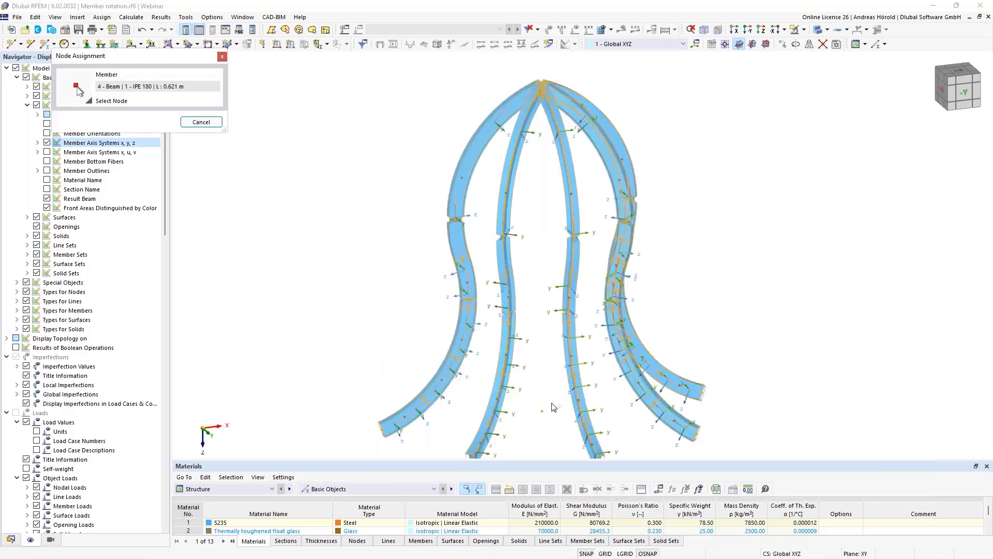
left_click(542, 412)
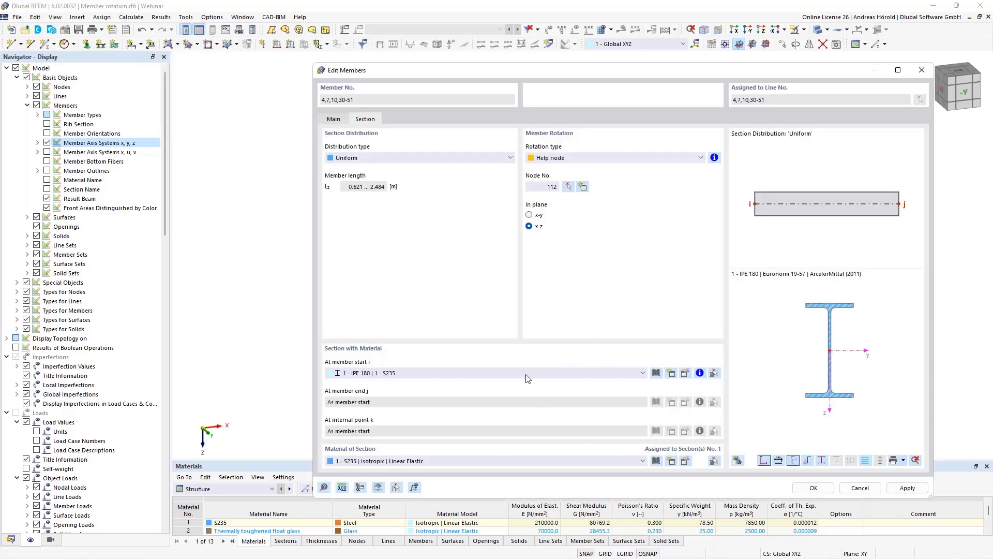
left_click(813, 489)
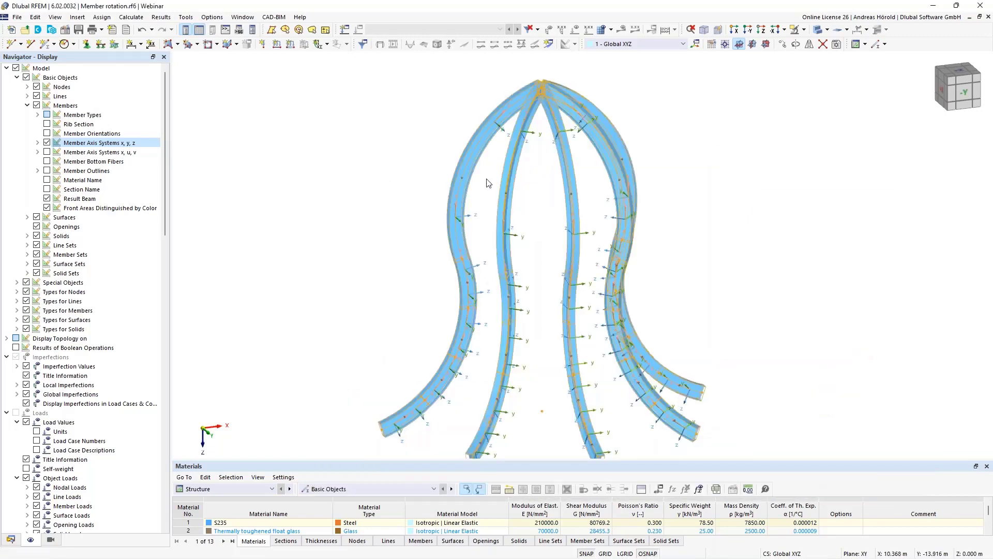
scroll(463, 296, "up", 5)
scroll(463, 296, "down", 6)
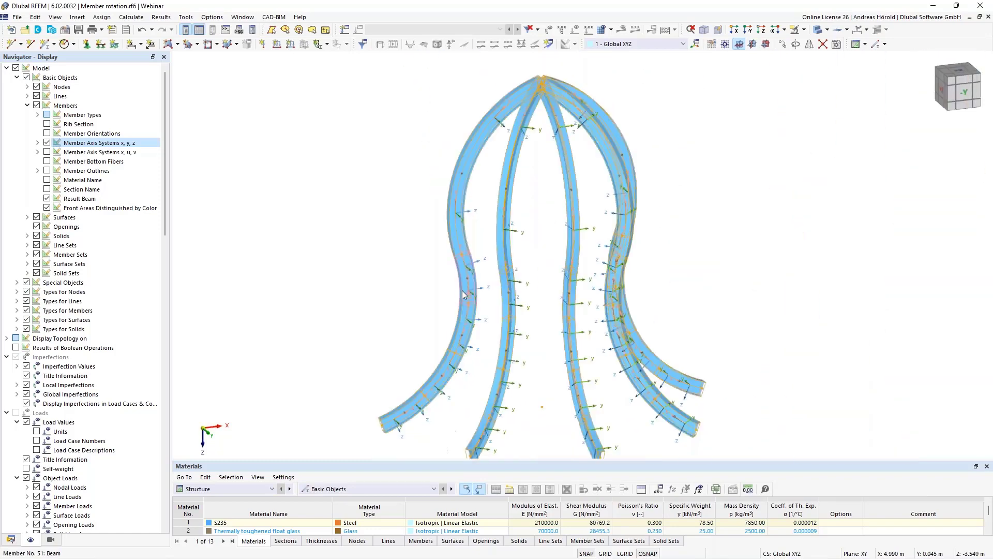
scroll(463, 293, "up", 2)
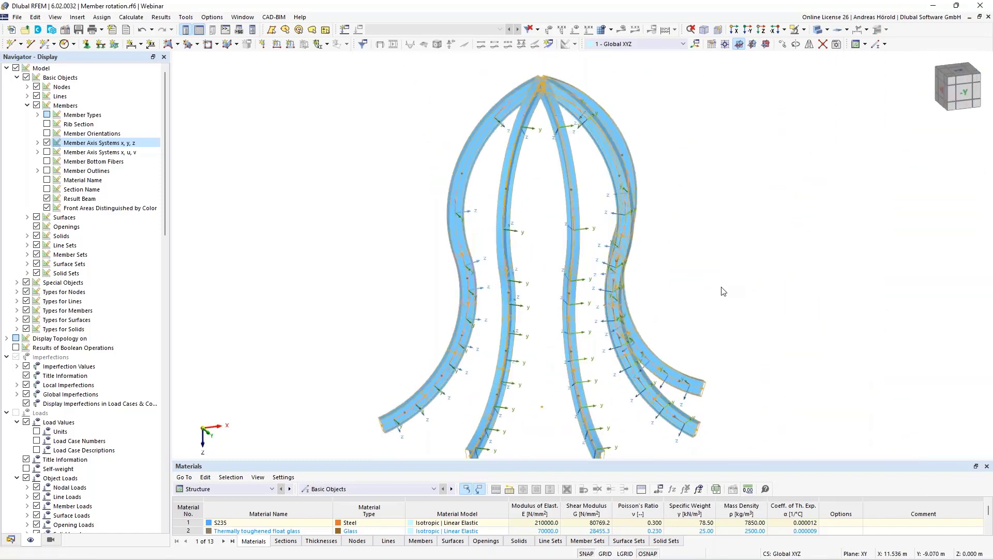
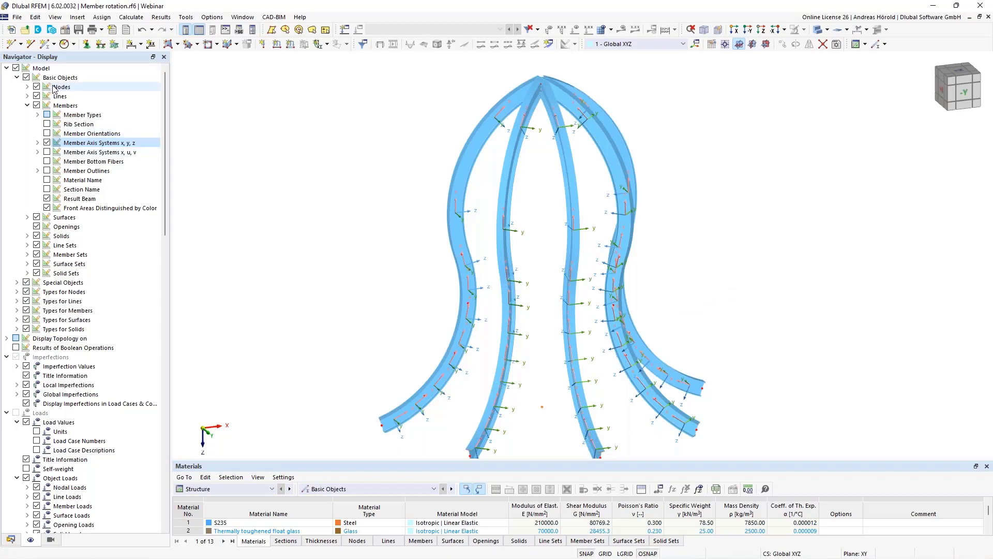
left_click(17, 18)
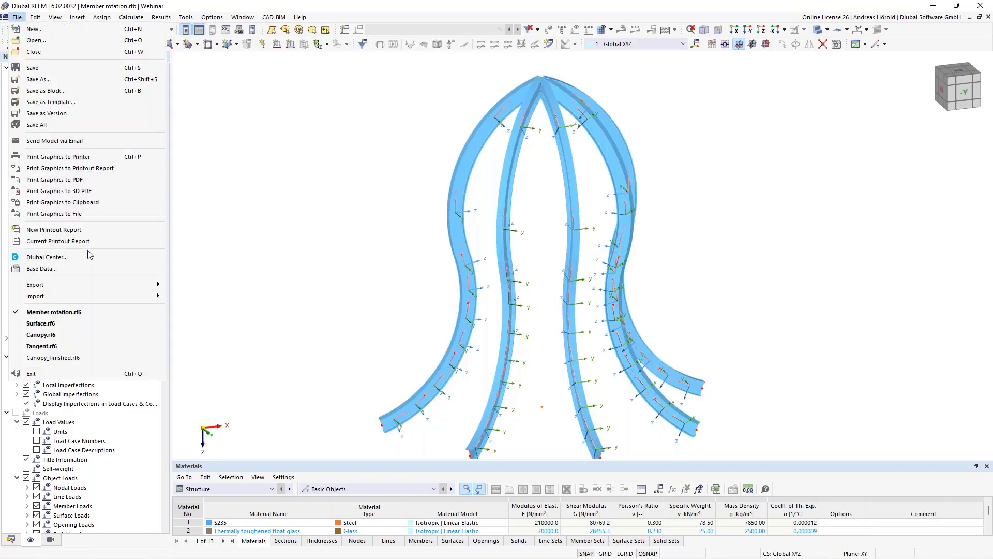
mouse_move(93, 285)
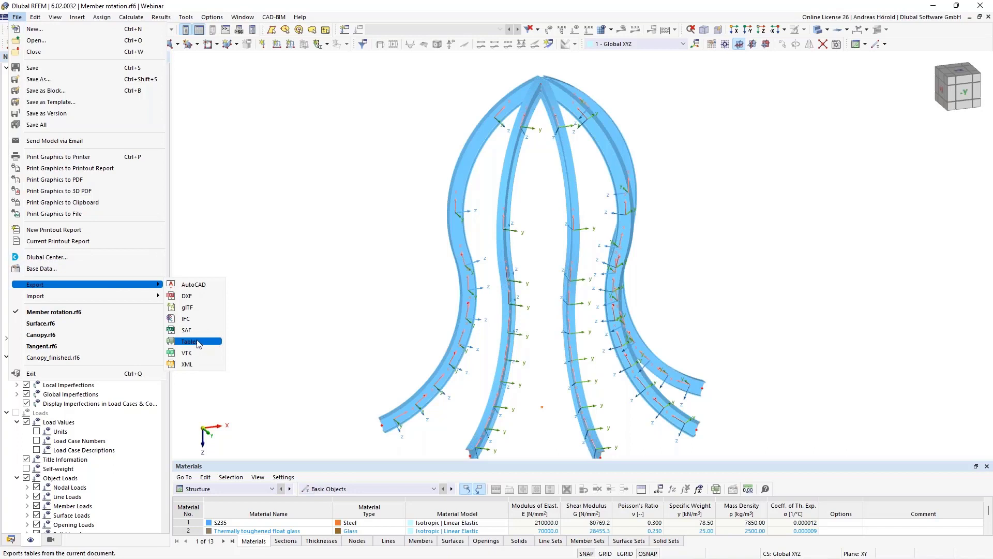
mouse_move(121, 298)
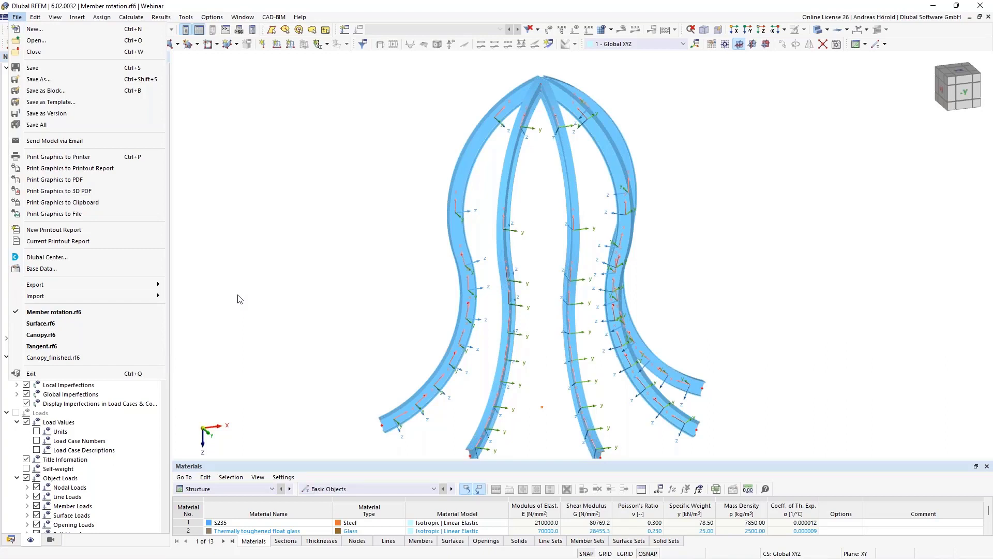
Switch to Chrome and open the Frequently Asked Questions (FAQ) support page of the Dlubal website.
left_click(96, 544)
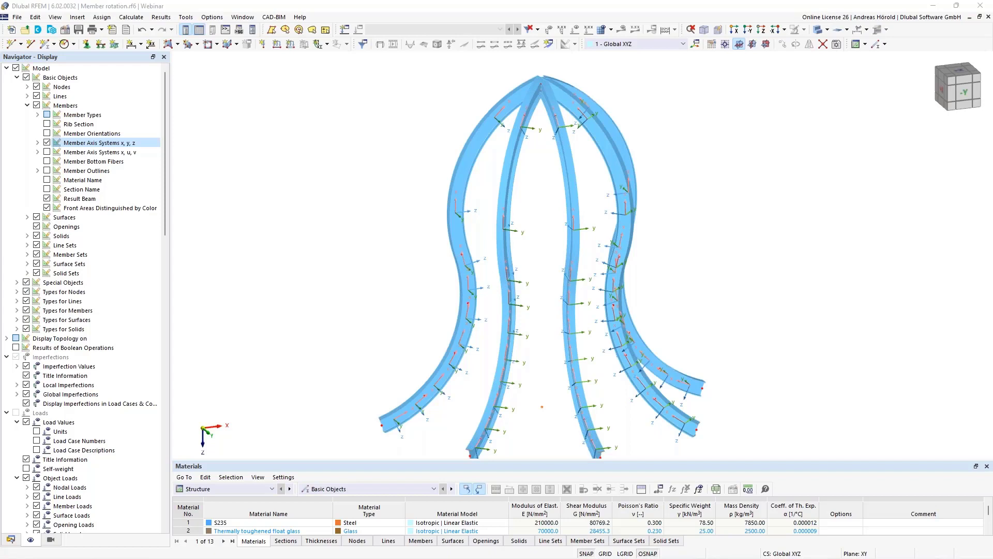
left_click(199, 547)
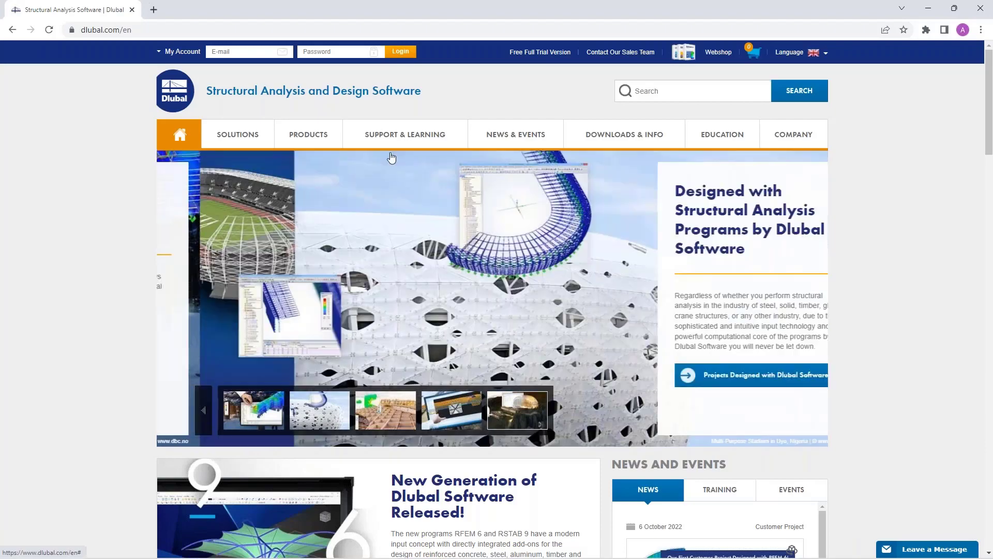
mouse_move(418, 136)
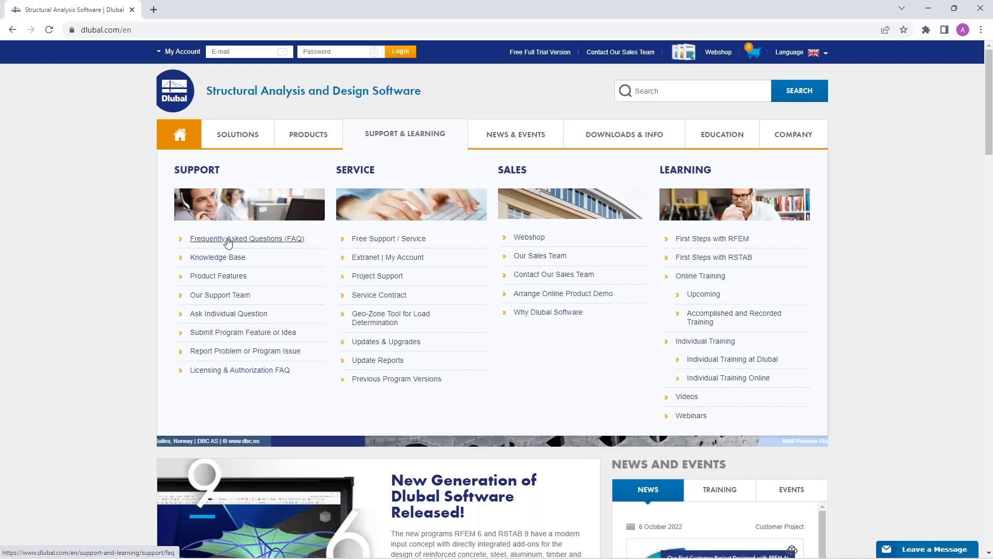
left_click(228, 239)
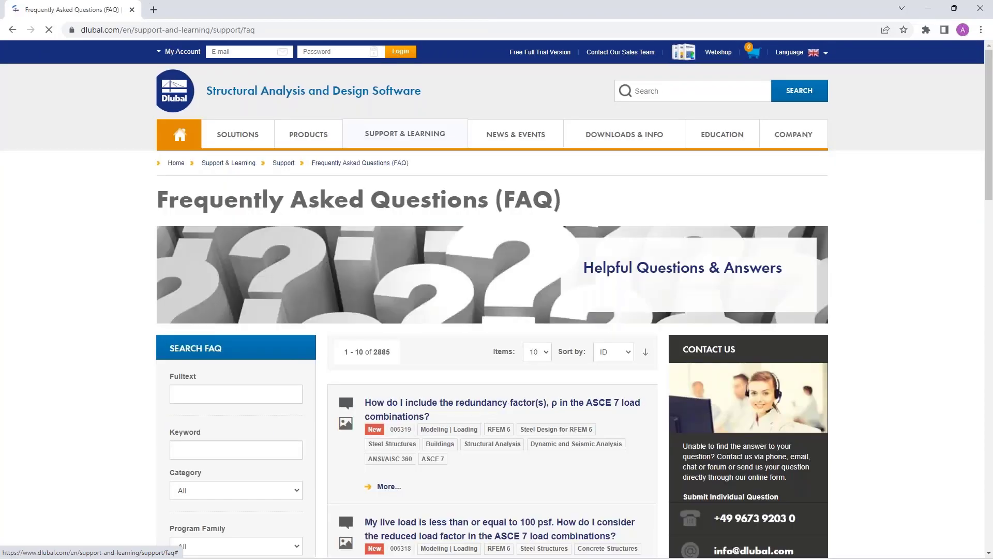
Search the FAQ full text for "excel" and look through the matching questions.
left_click(215, 394)
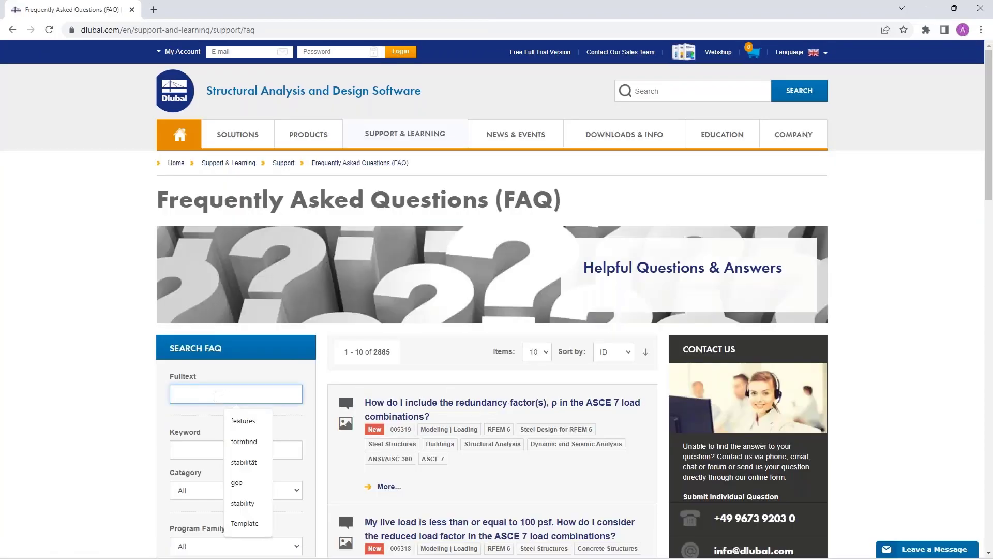
type("excel")
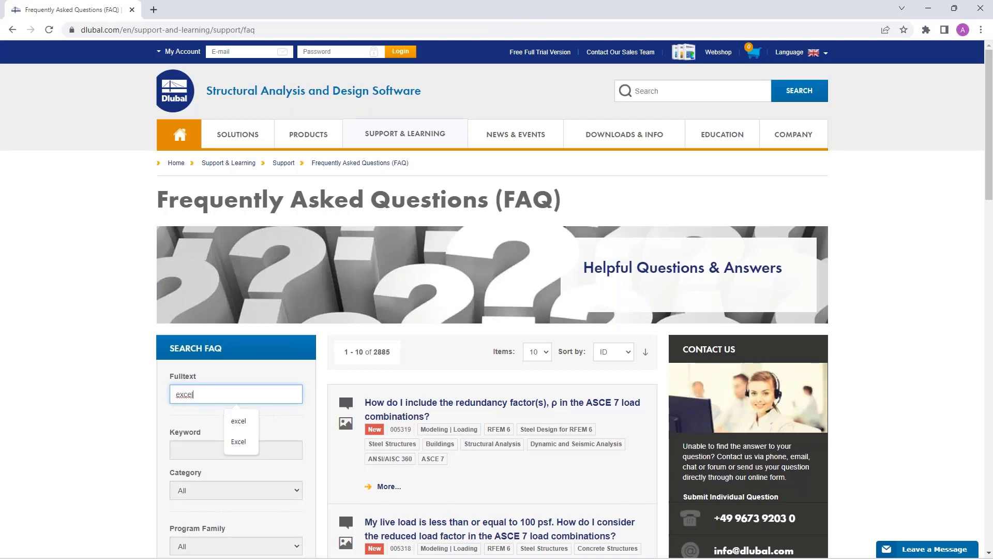
scroll(429, 235, "down", 5)
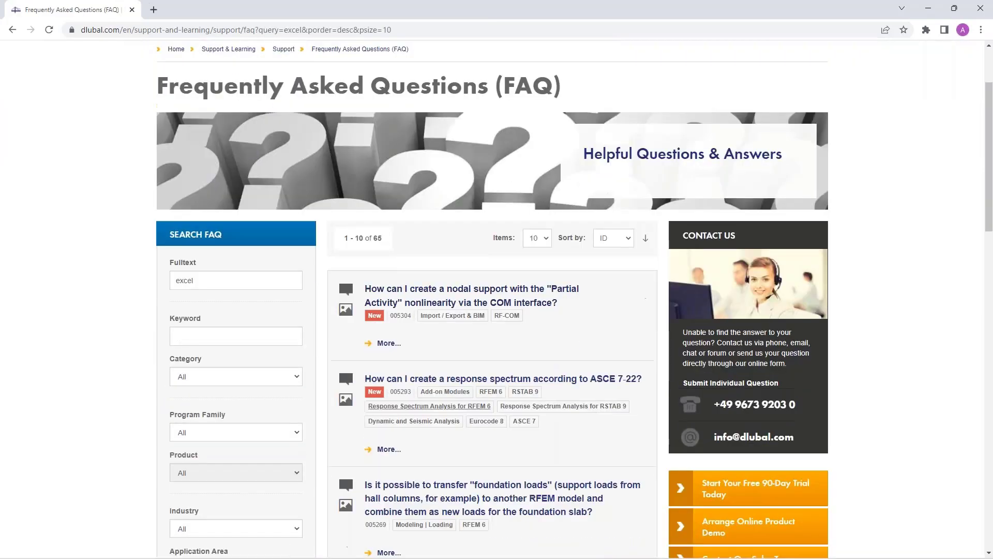
Open the FAQ about Microsoft Excel import still being available in RFEM 6 and RSTAB 9 and view its answer.
scroll(441, 347, "down", 4)
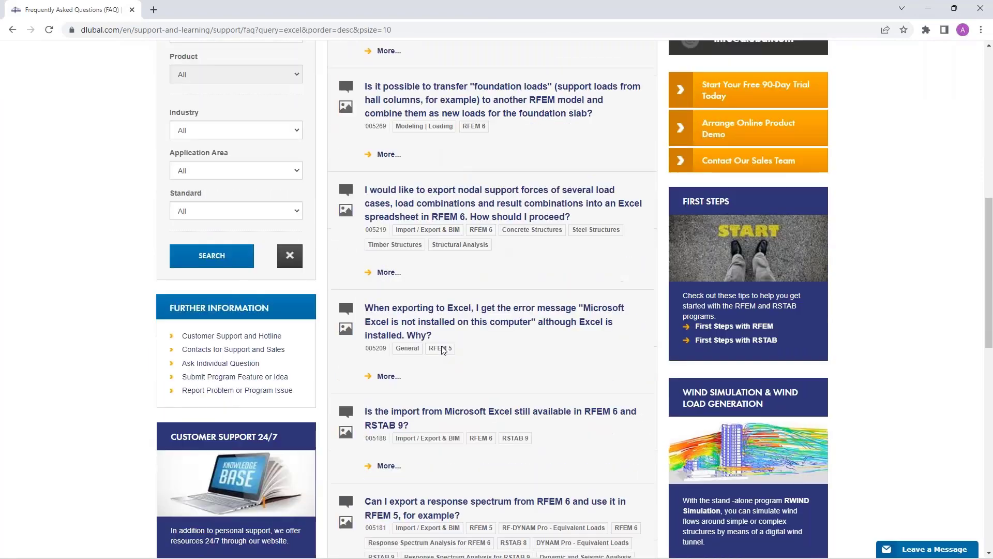
scroll(440, 348, "down", 1)
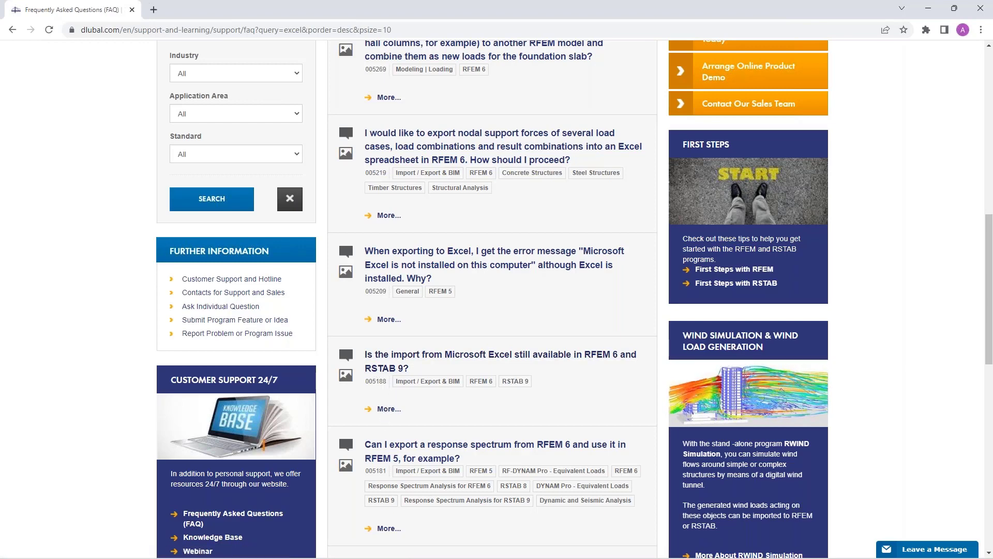
left_click(389, 409)
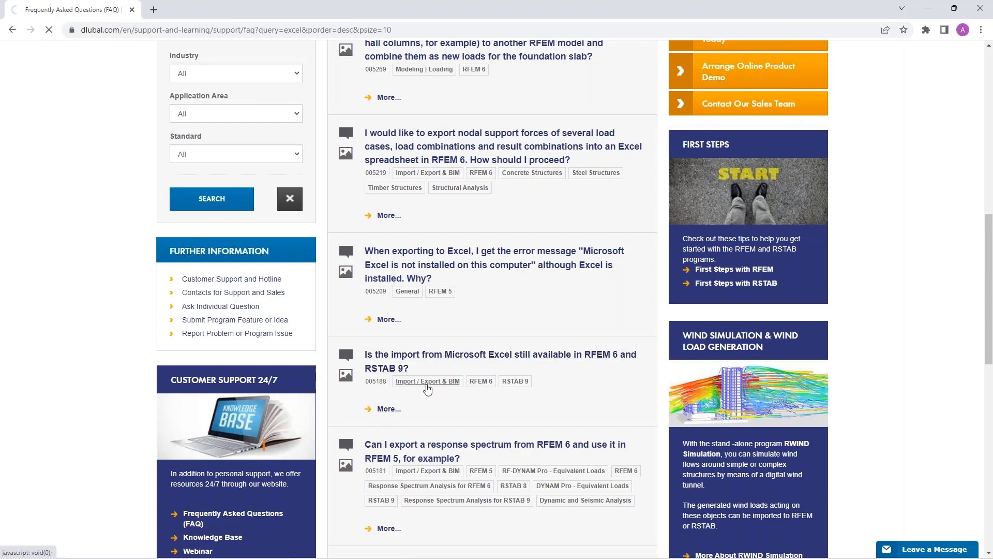
scroll(457, 214, "down", 4)
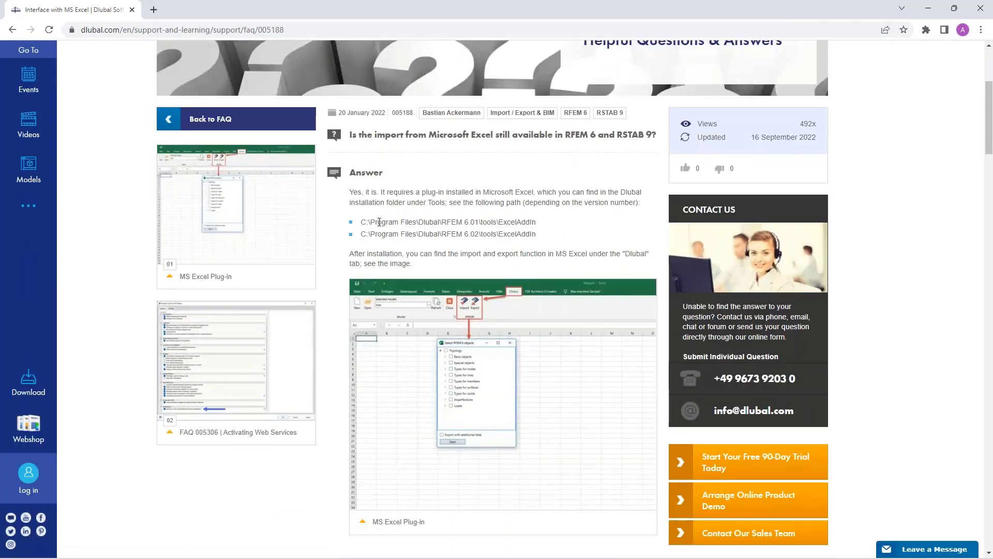
Copy the plug-in folder path C:\Program Files\Dlubal\RFEM 6.02\tools\ExcelAddIn from the FAQ answer.
left_click_drag(362, 222, 550, 224)
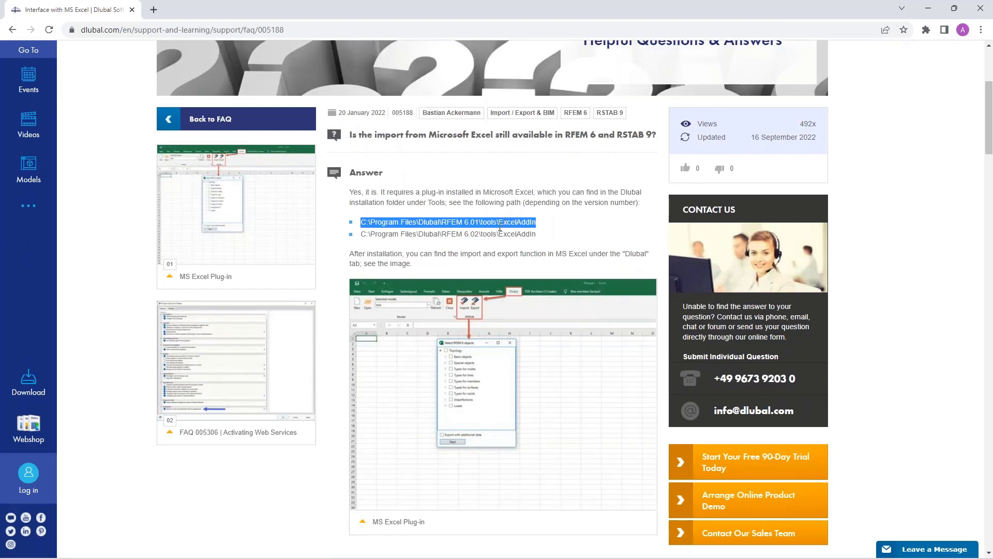
left_click(361, 236)
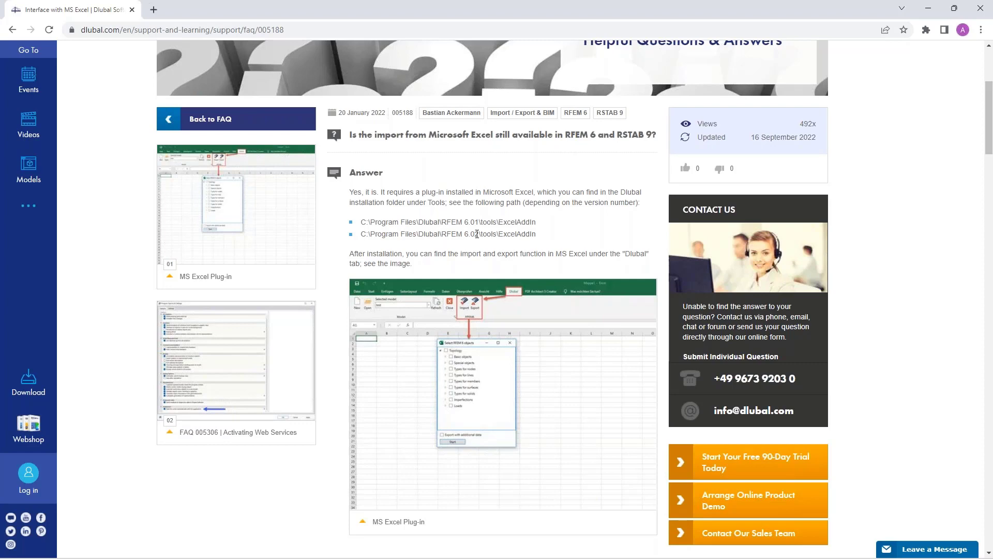
left_click_drag(362, 236, 540, 237)
right_click(516, 239)
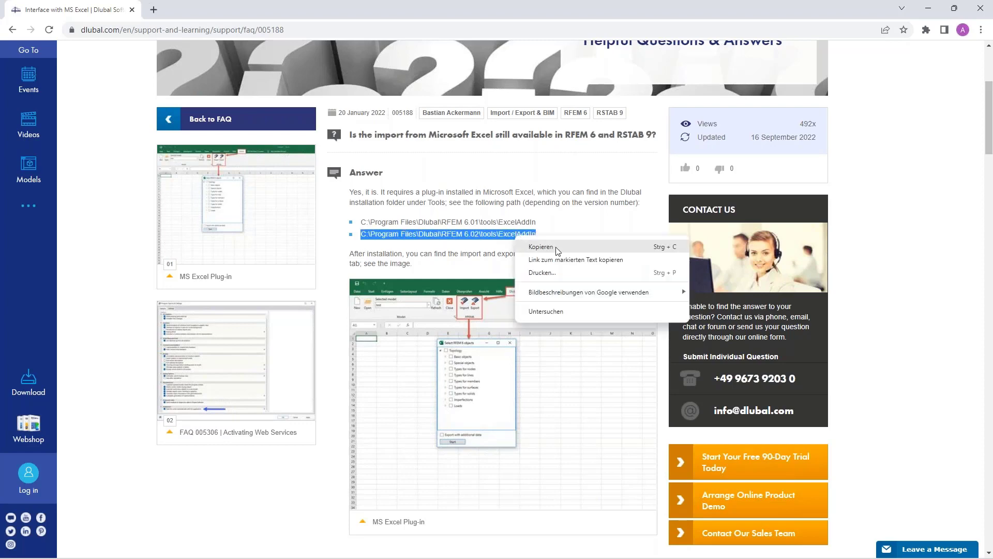
left_click(539, 248)
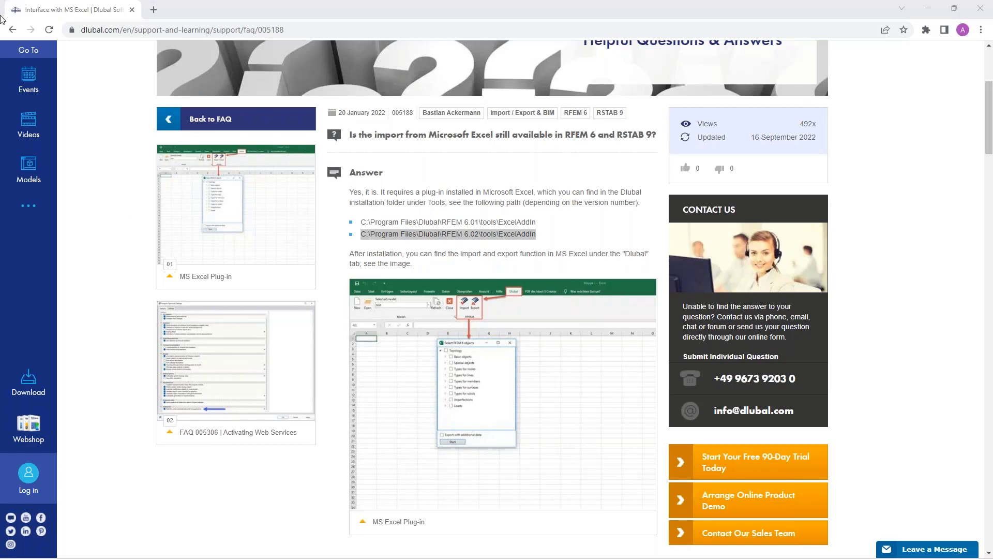
Bring the File Explorer window of the RFEM 6.02 ExcelAddIn folder into view, maximize it and look at the plug-in's installation files.
left_click_drag(0, 20, 589, 181)
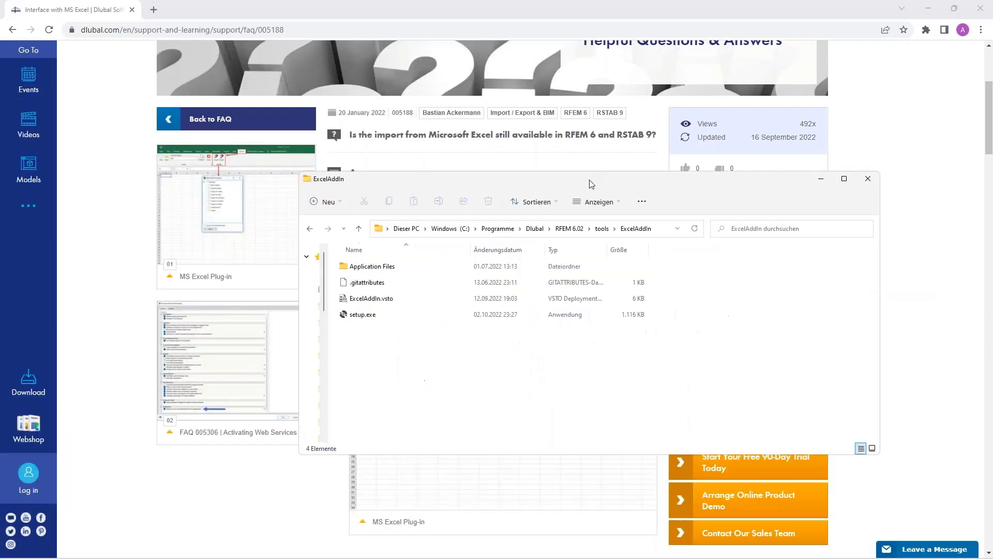
left_click(845, 180)
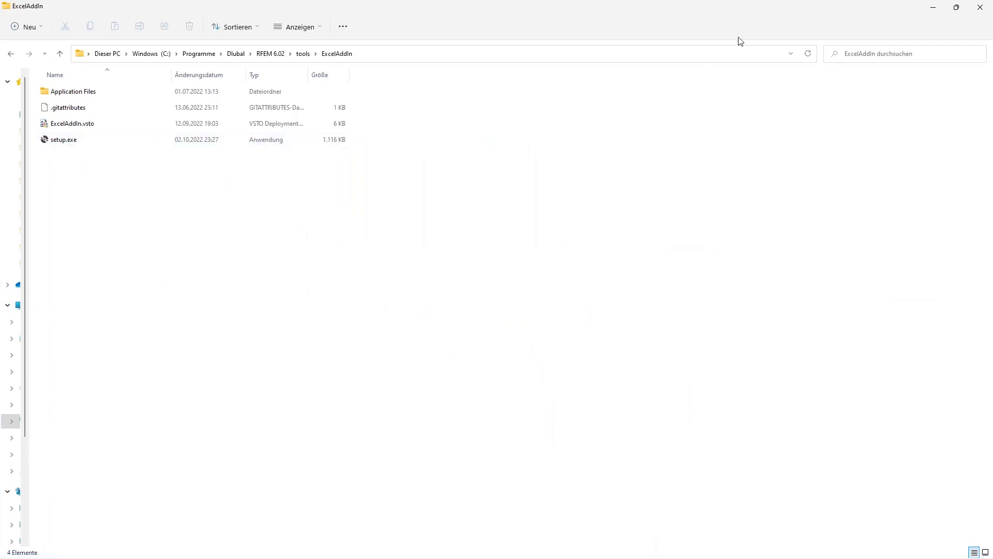
left_click(752, 22)
left_click(710, 127)
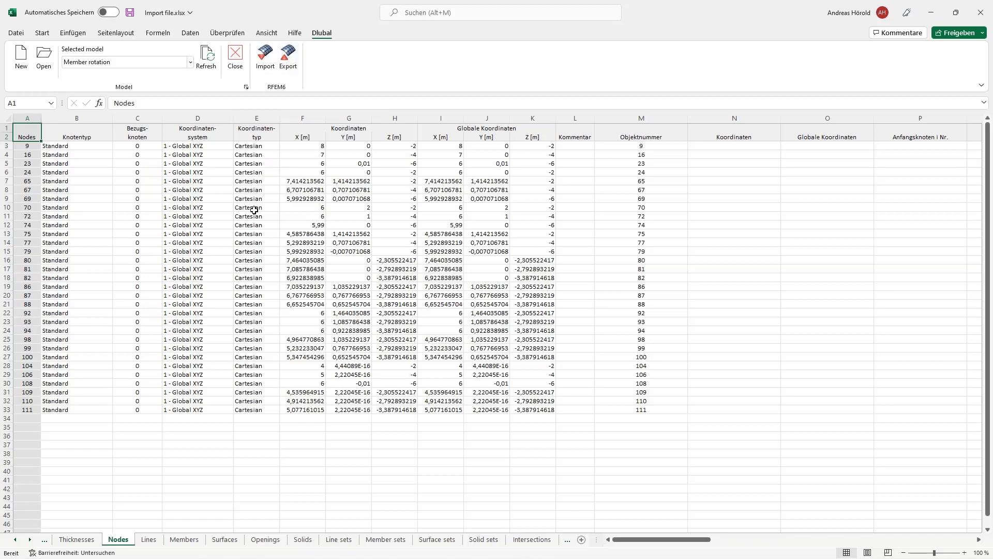
Switch to RFEM and delete the entire curved structure from the Member rotation model.
mouse_move(253, 557)
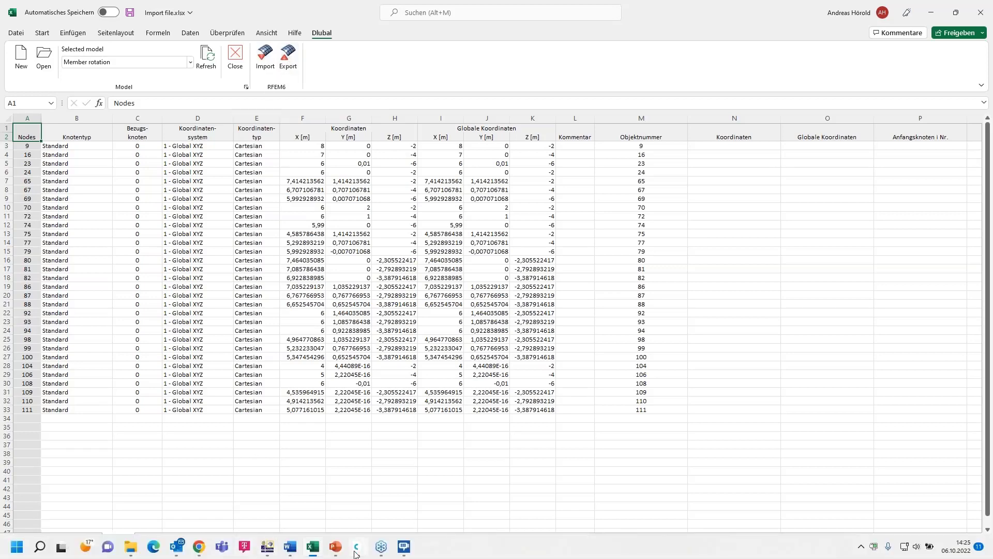
left_click(269, 549)
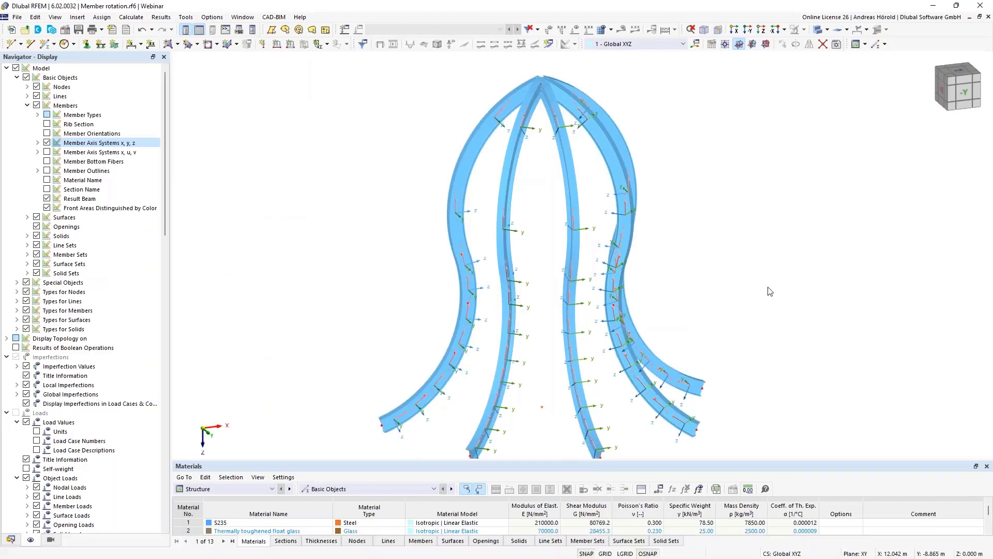
scroll(768, 287, "down", 1)
middle_click_drag(769, 289, 727, 257)
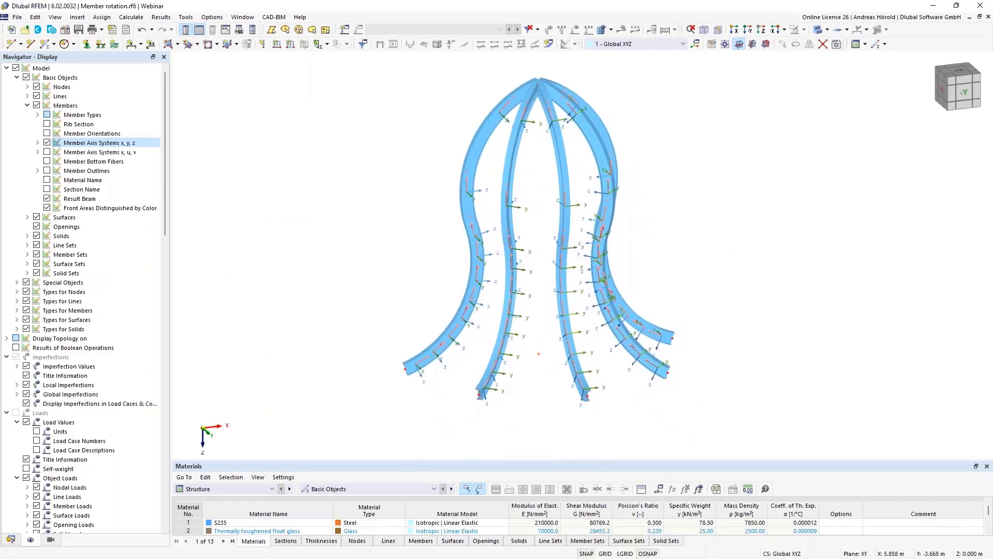
middle_click_drag(440, 411, 433, 430)
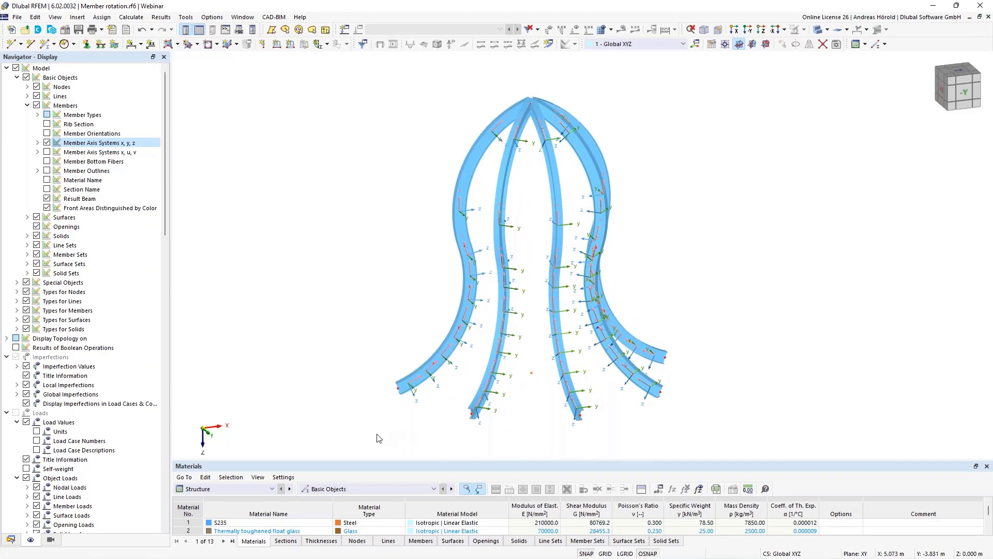
left_click_drag(374, 450, 747, 72)
key("Delete")
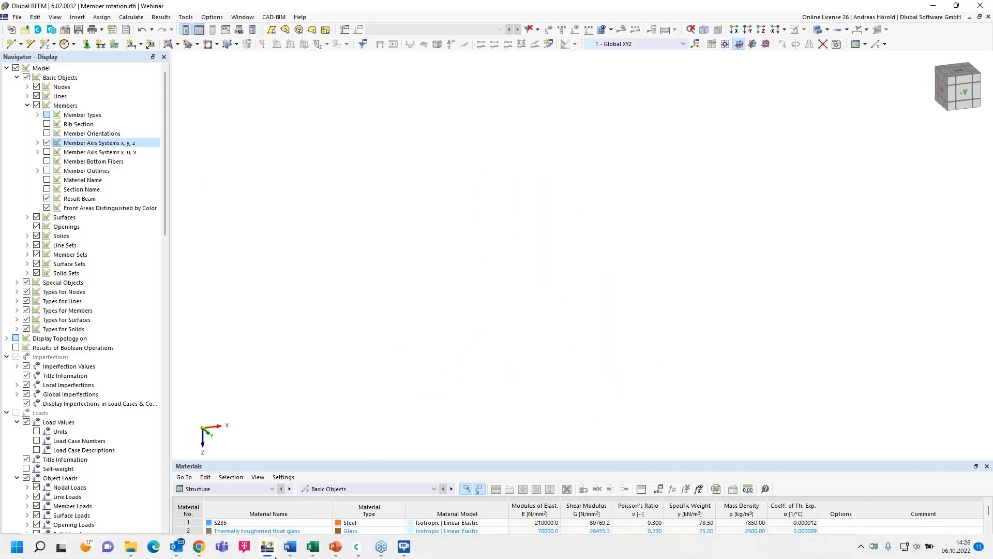
Switch to Excel and export the topology with additional data to RFEM, excluding types for surfaces, types for solids, imperfections and loads.
left_click(309, 549)
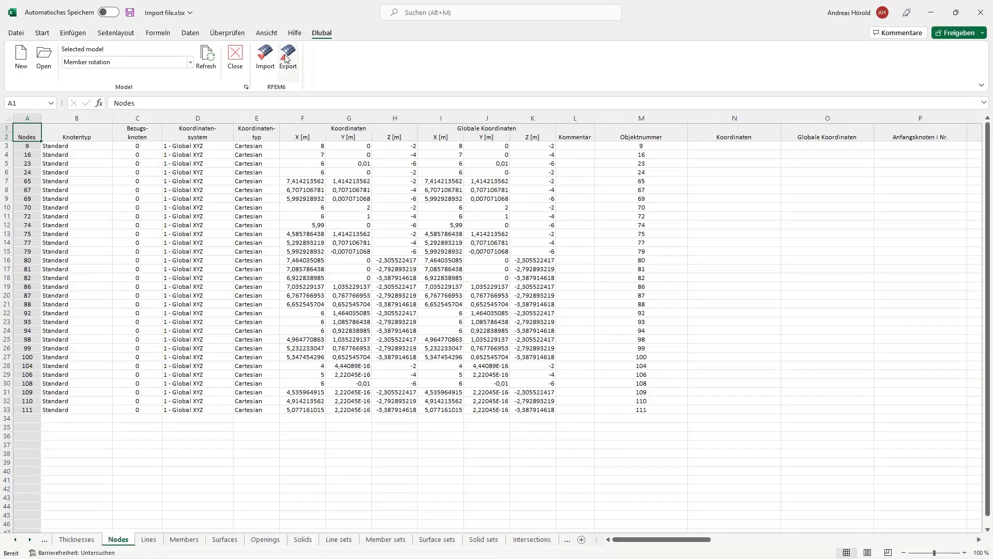
left_click(288, 58)
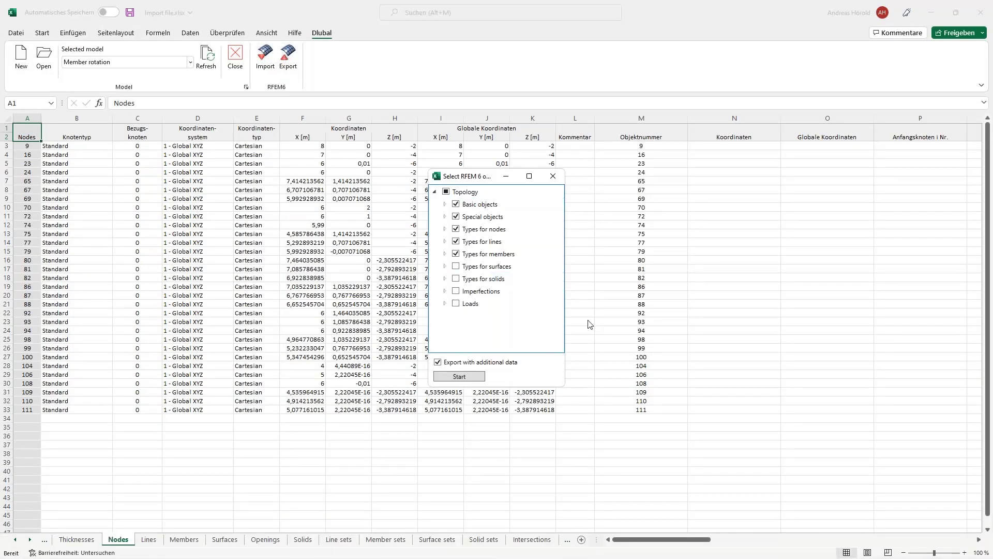
left_click(446, 192)
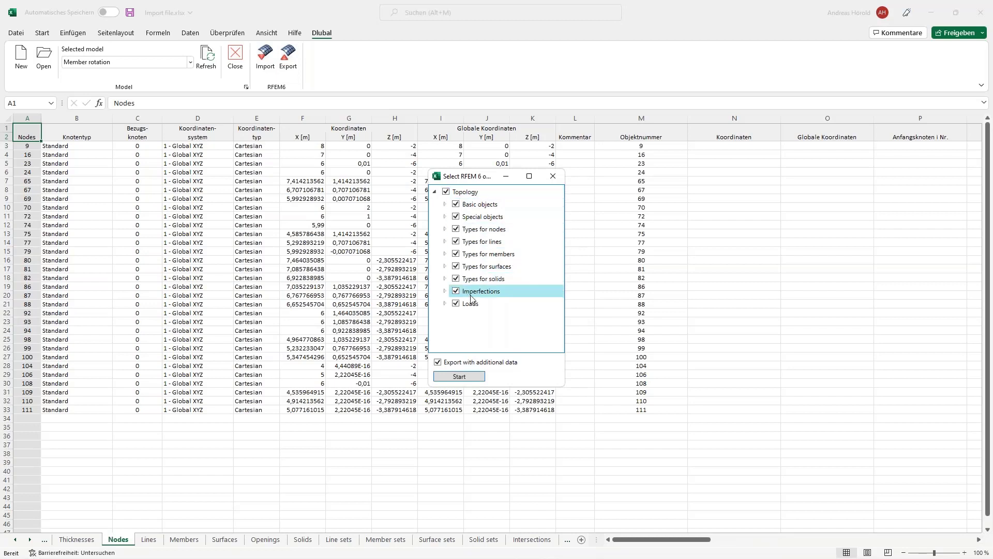
left_click(455, 303)
left_click(456, 292)
left_click(455, 276)
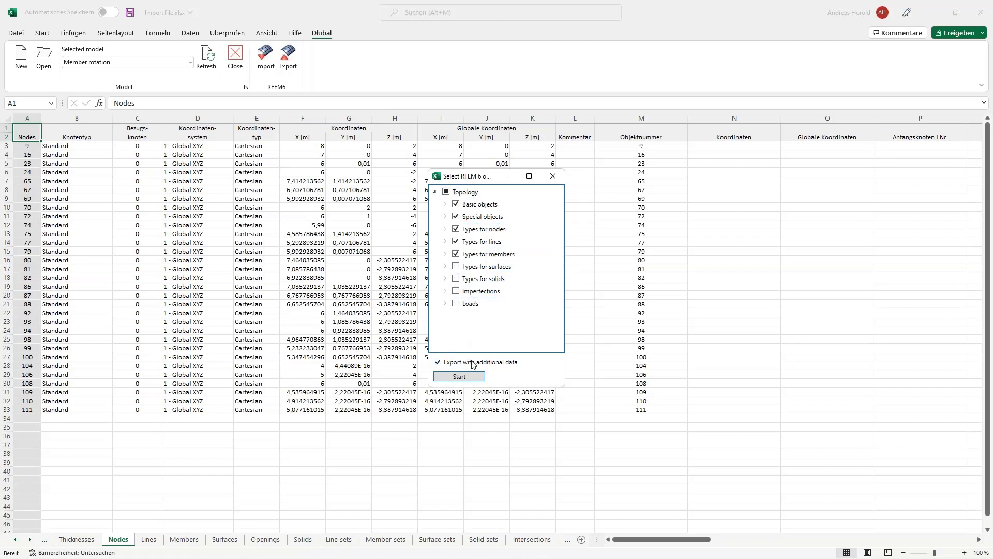
left_click(458, 378)
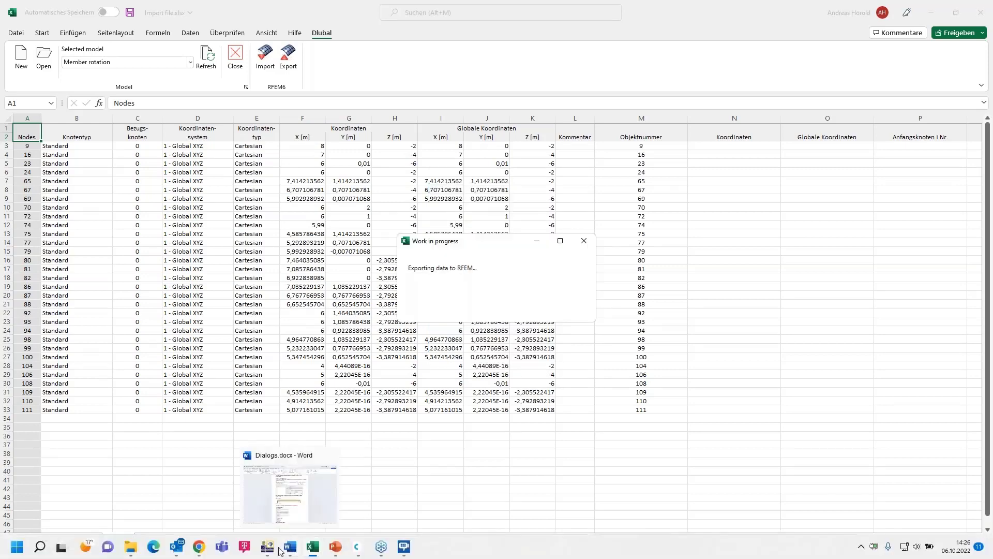
Switch to RFEM to view the transferred structure and abort the connection to the external application.
left_click(268, 547)
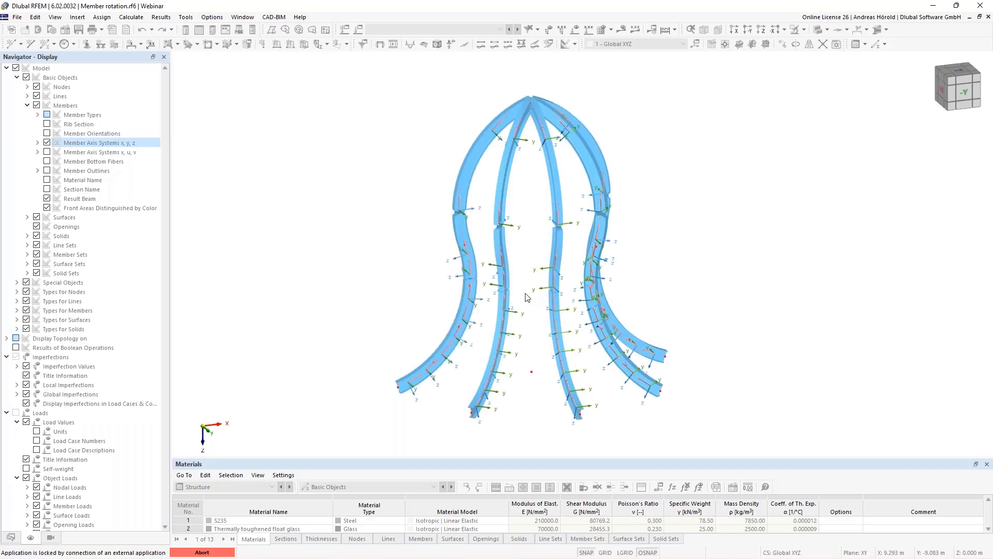
mouse_move(199, 546)
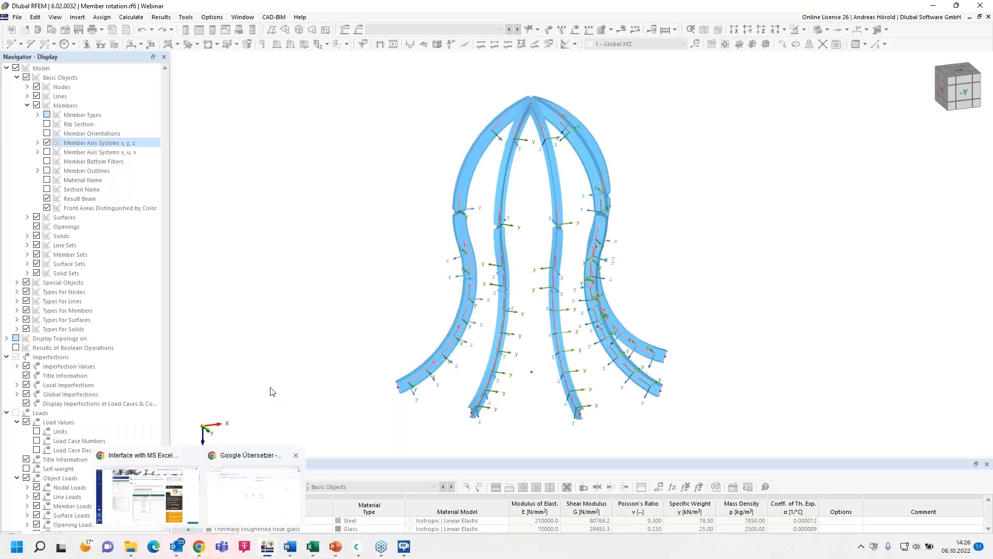
left_click(216, 553)
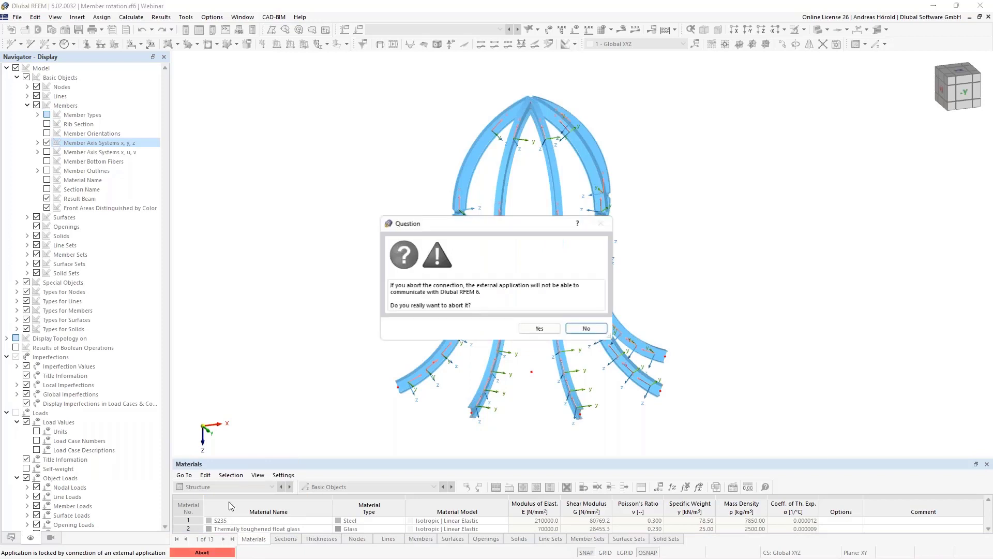
left_click(540, 329)
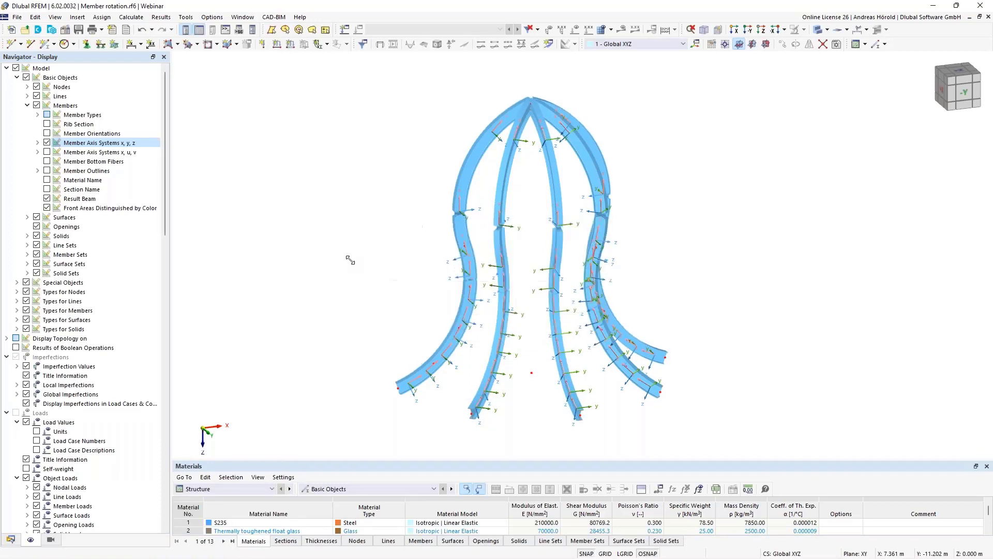
Examine the WebService option for starting the server automatically in the program options, and close the settings without saving.
left_click(212, 17)
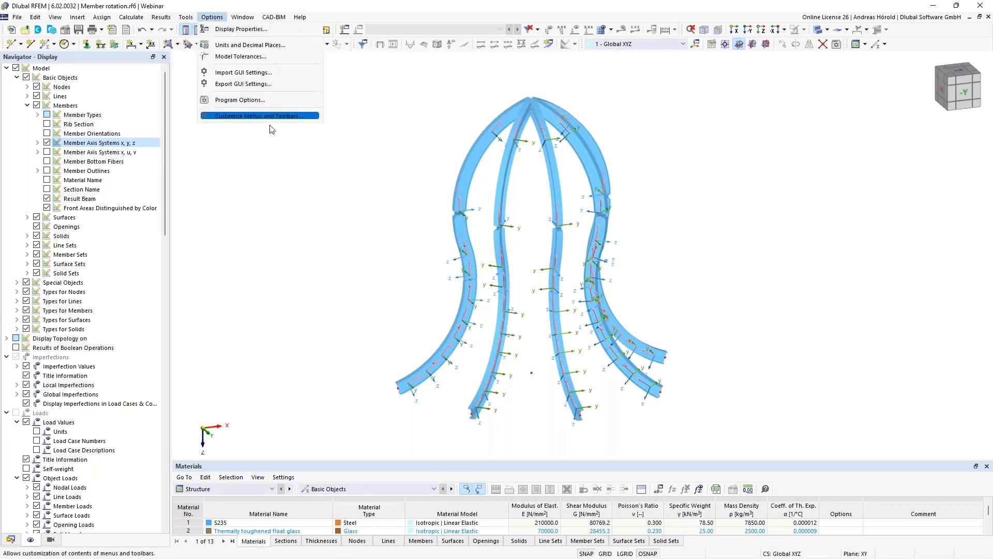
left_click(261, 101)
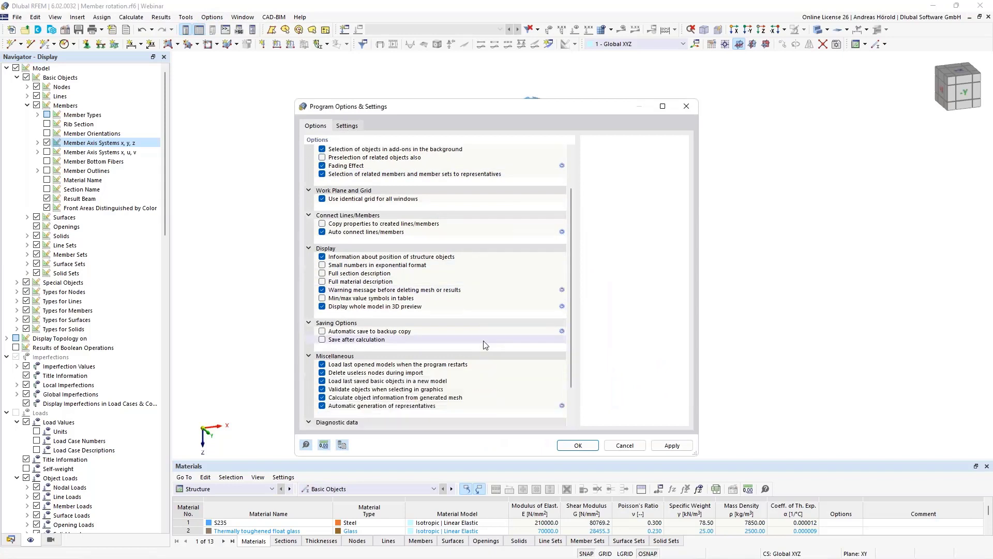
scroll(485, 344, "down", 2)
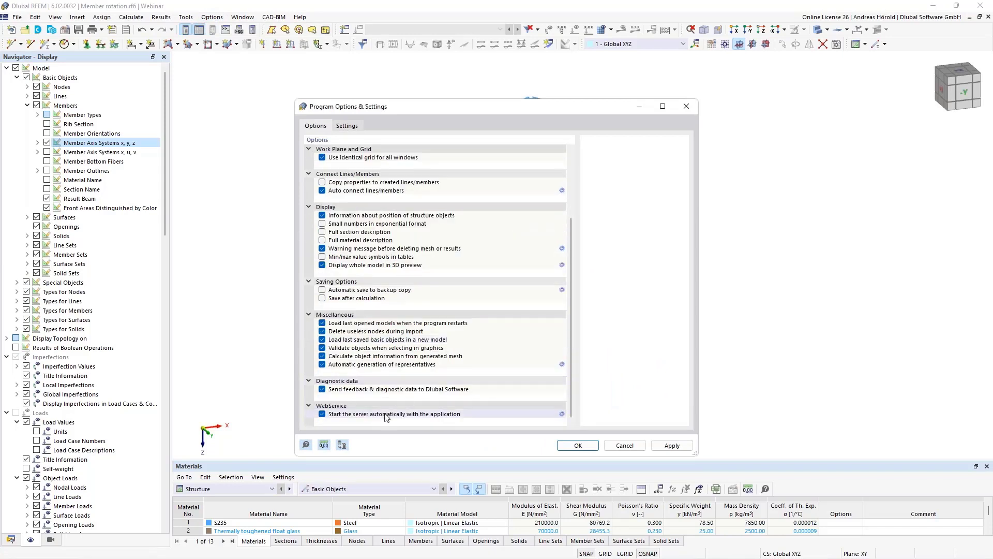
left_click(322, 415)
left_click(321, 414)
left_click(322, 414)
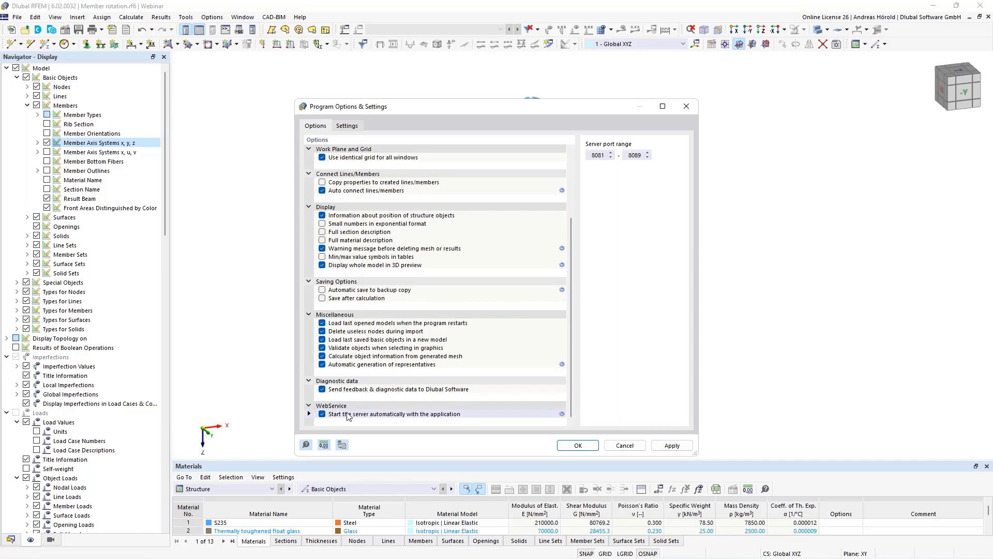
left_click(622, 447)
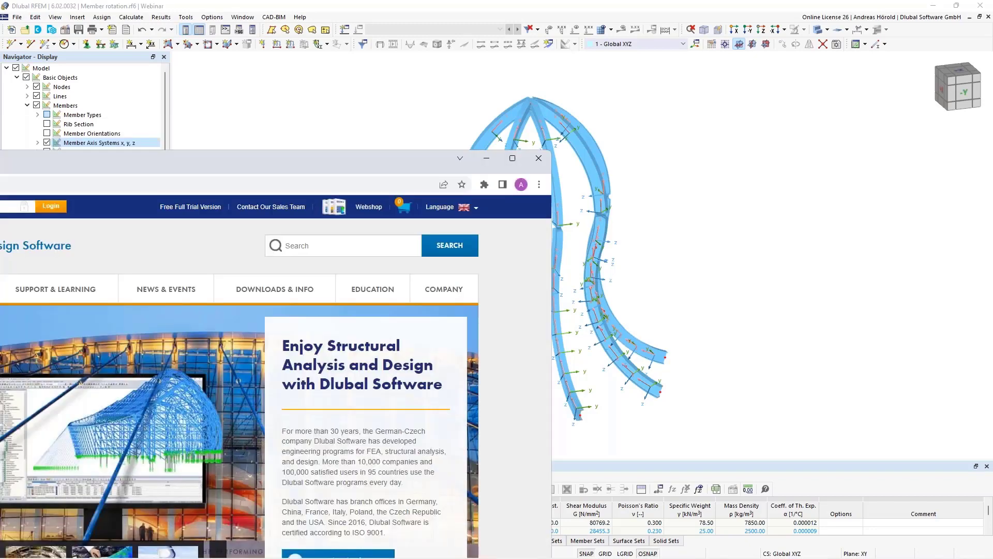
Switch to the Dlubal website in Chrome, maximize the window and open the Webinars page to view the webinar list.
left_click_drag(0, 150, 209, 150)
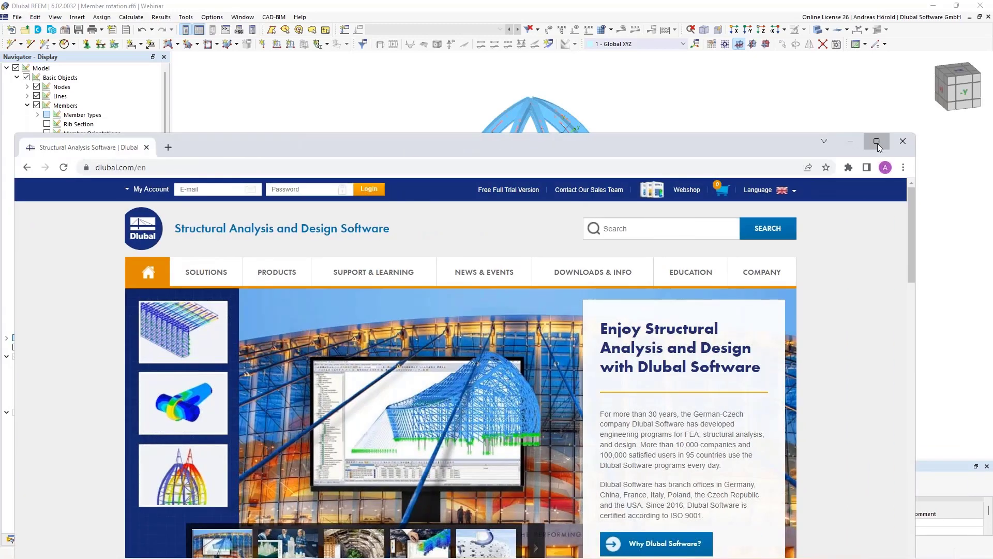
left_click(876, 141)
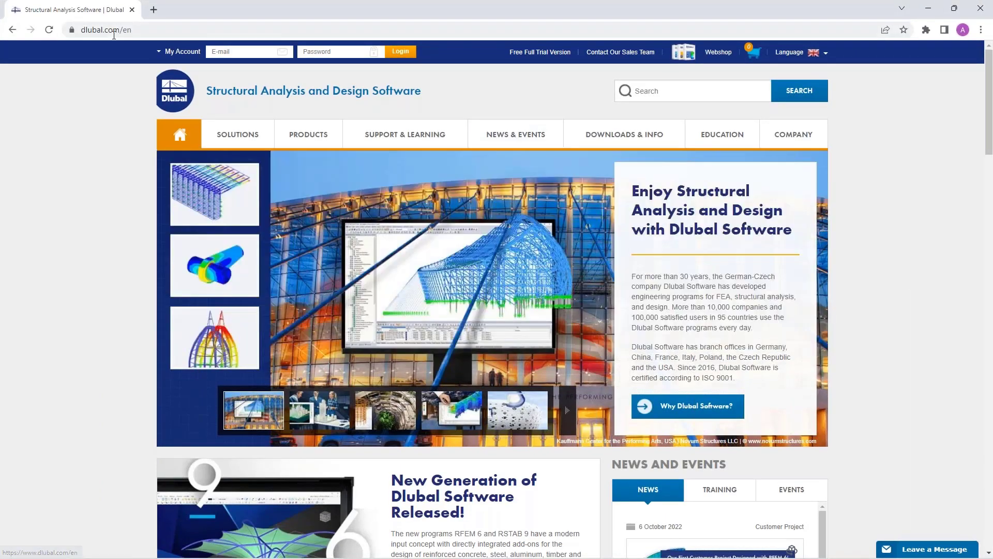
mouse_move(567, 144)
mouse_move(514, 136)
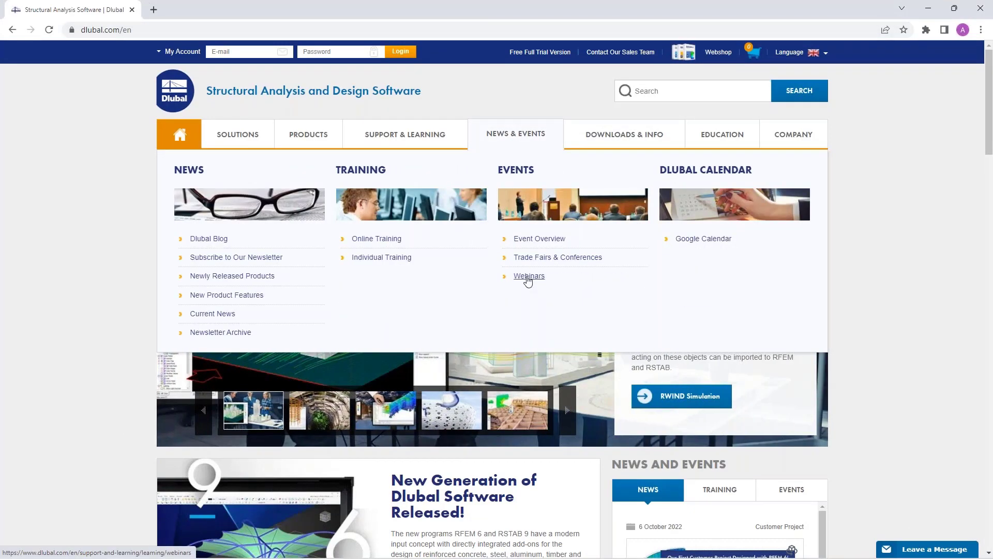
left_click(527, 277)
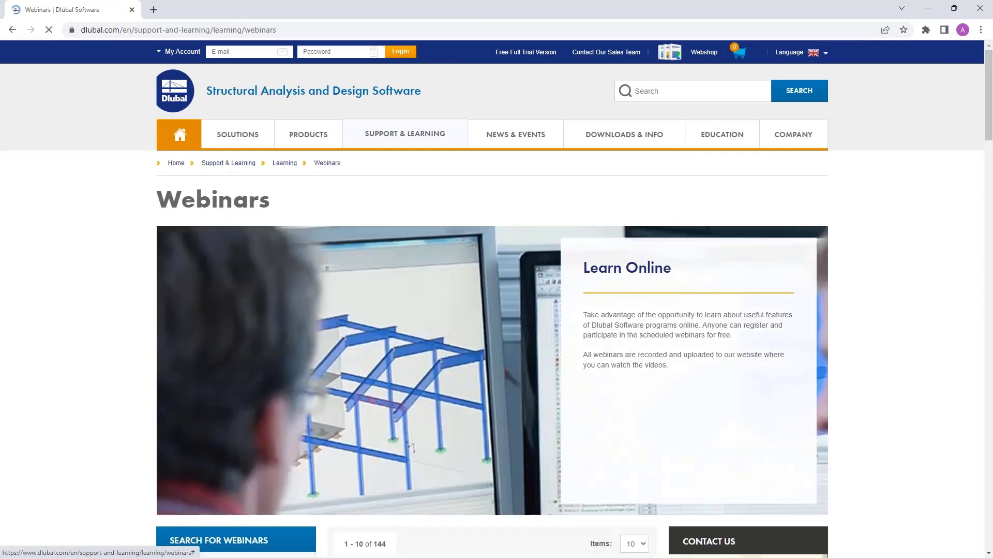
scroll(526, 396, "down", 8)
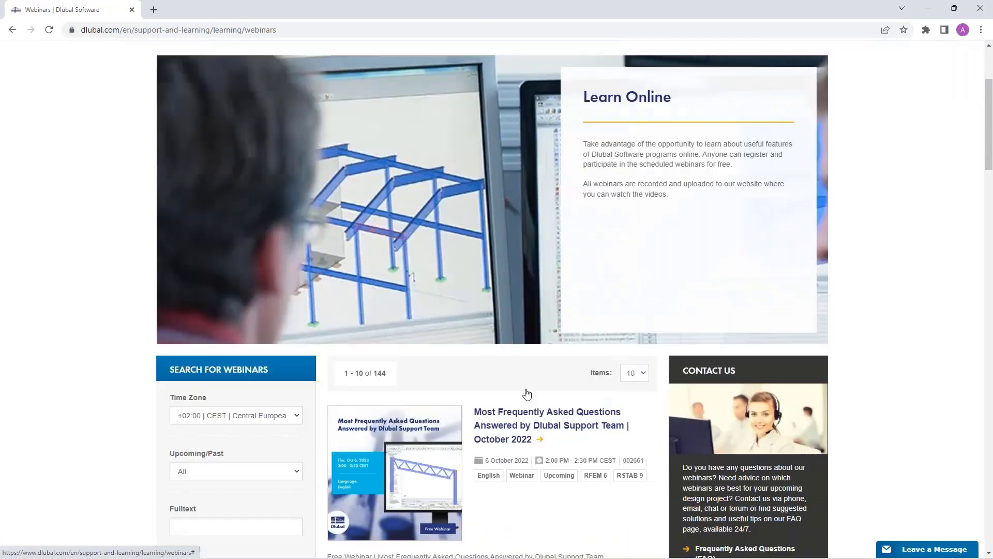
Browse the upcoming webinars and open the page of "Most Frequently Asked Questions Answered by Dlubal Support Team | October 2022".
scroll(527, 395, "down", 1)
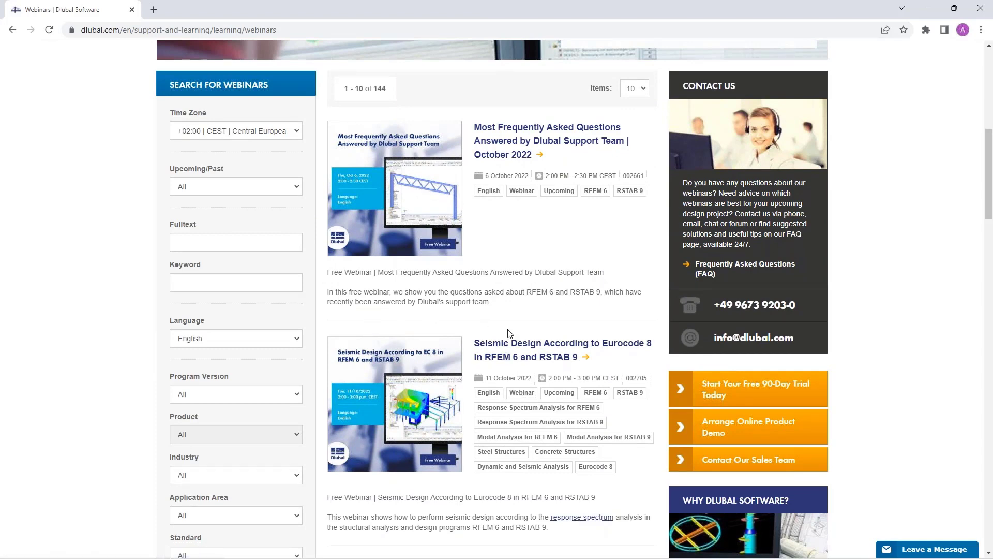
scroll(504, 346, "down", 1)
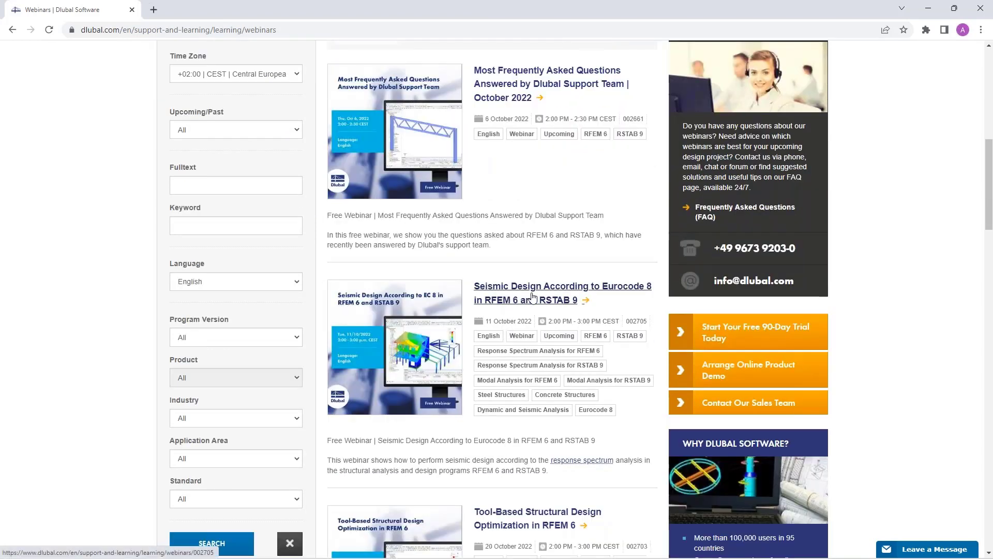
scroll(535, 299, "down", 1)
scroll(536, 299, "down", 1)
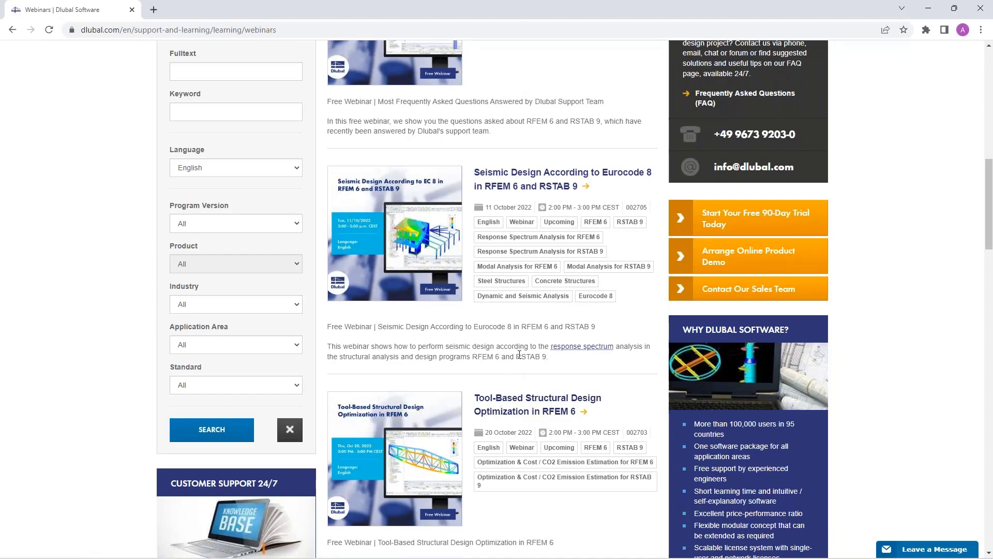
scroll(519, 355, "up", 4)
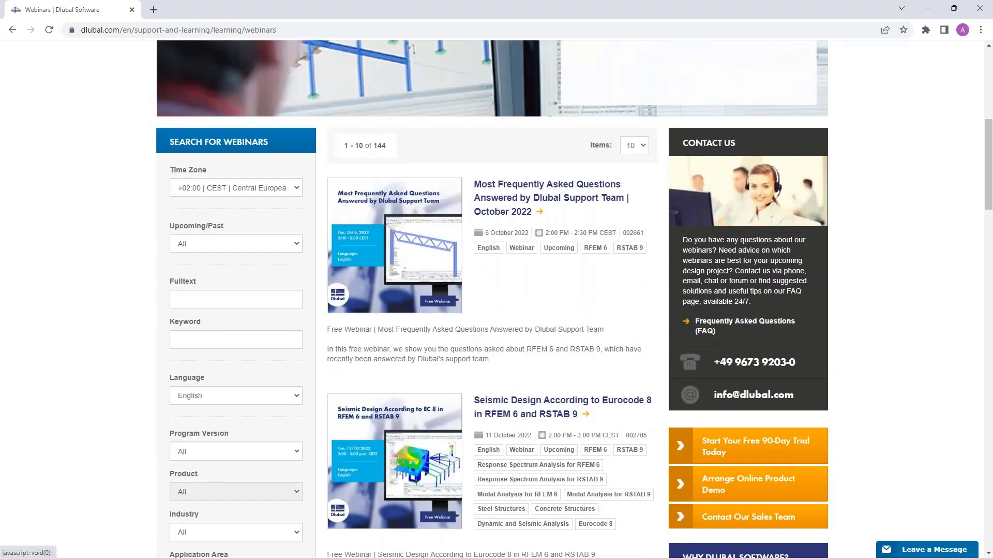
left_click(506, 194)
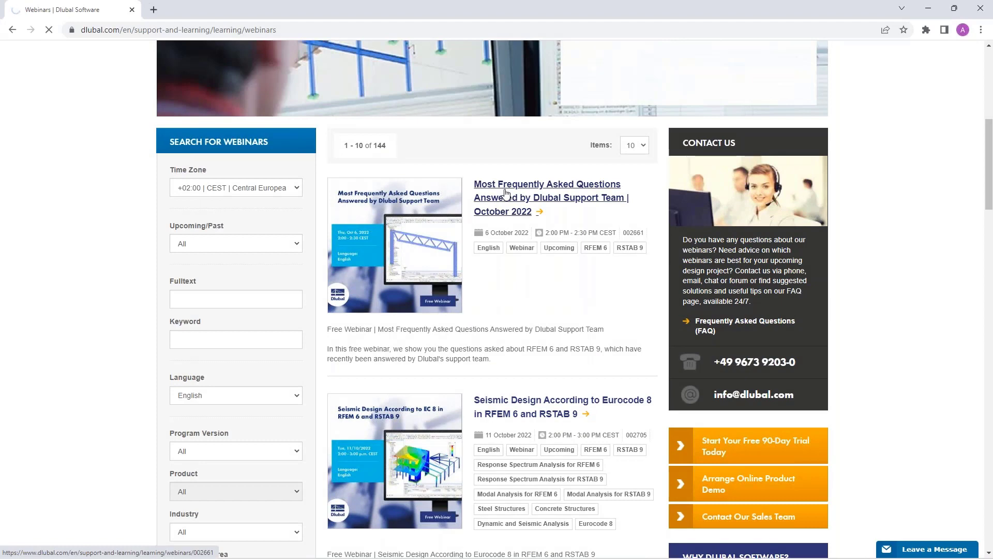
Examine the webinar page's event information, recommended events and Models to Download, and return to the beginning of the page.
scroll(505, 302, "down", 1)
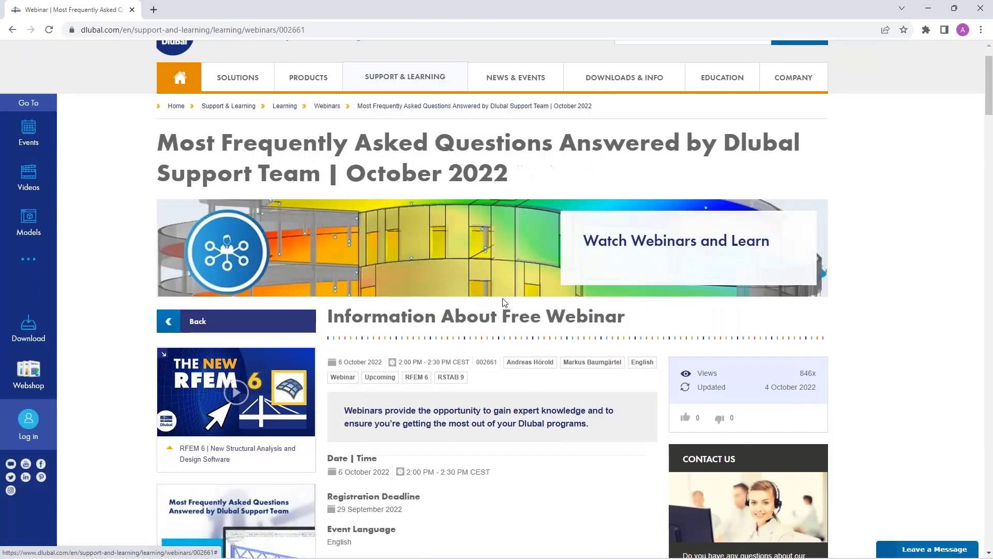
scroll(505, 302, "down", 4)
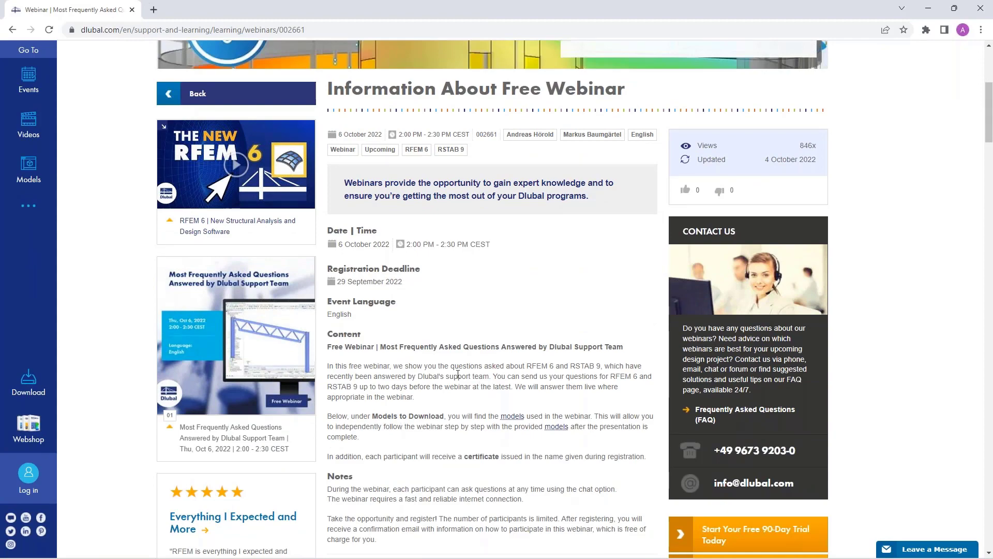
scroll(458, 374, "down", 20)
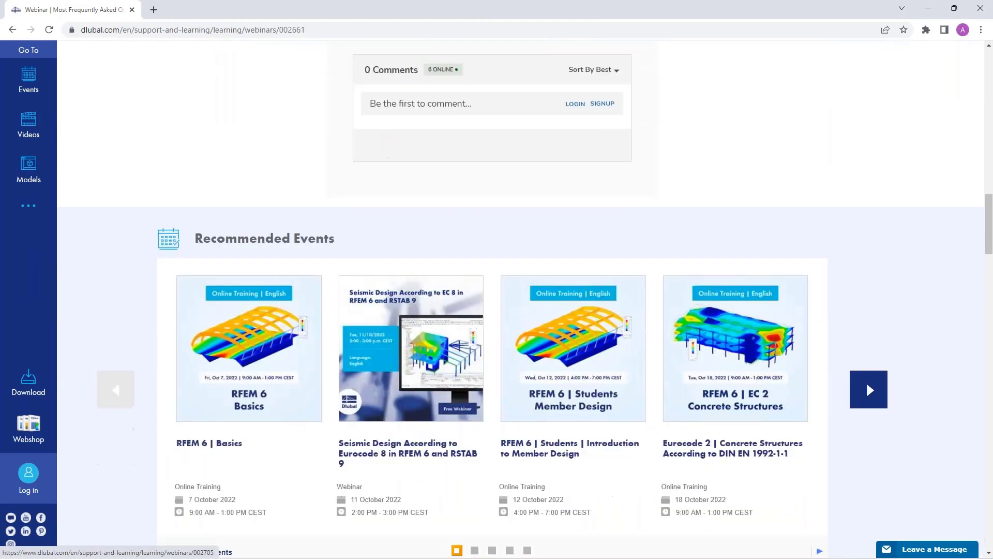
scroll(163, 303, "down", 5)
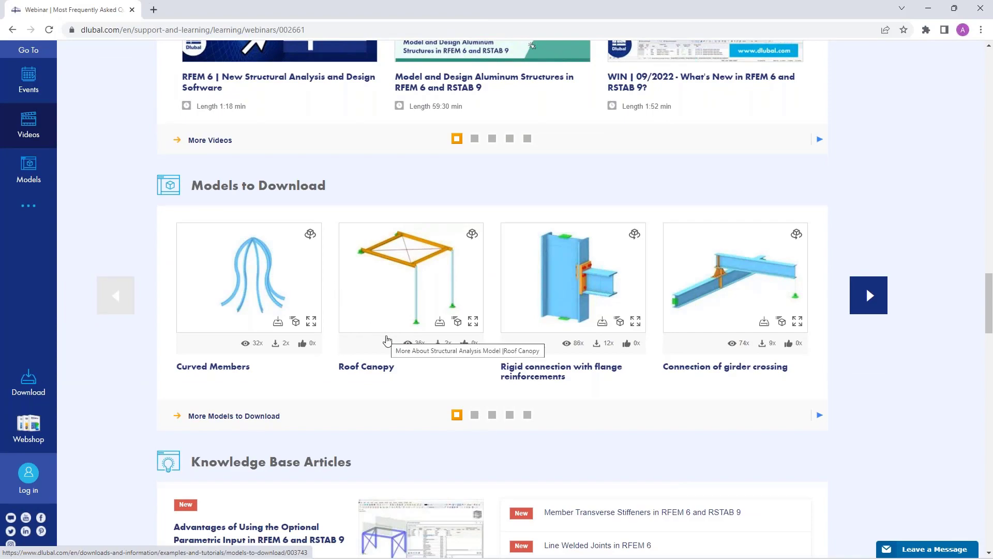
scroll(385, 338, "up", 10)
scroll(387, 340, "up", 20)
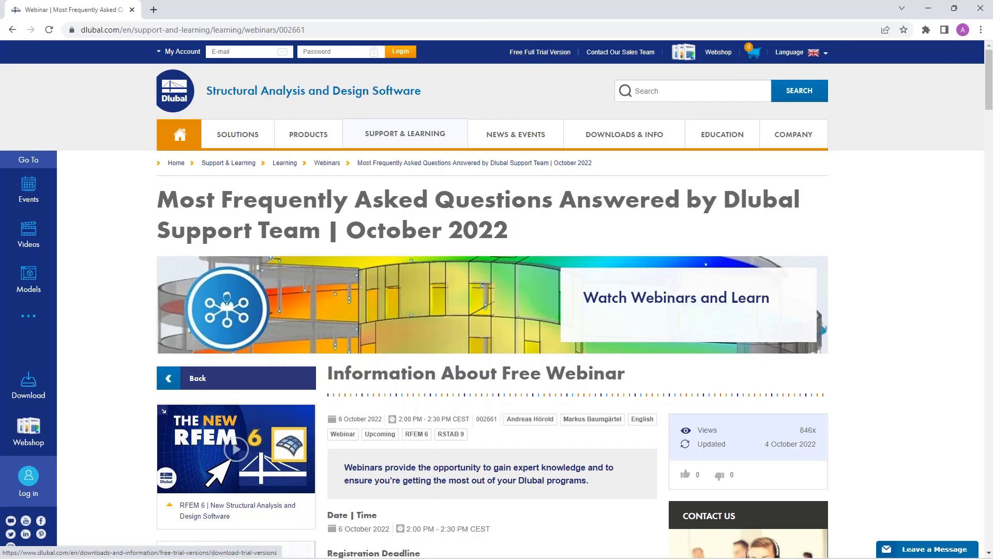
Open the Free Full Trial Version page and view the trial downloads for RFEM 6, RSTAB 9, RSECTION 1 and RWIND 2.
left_click(534, 54)
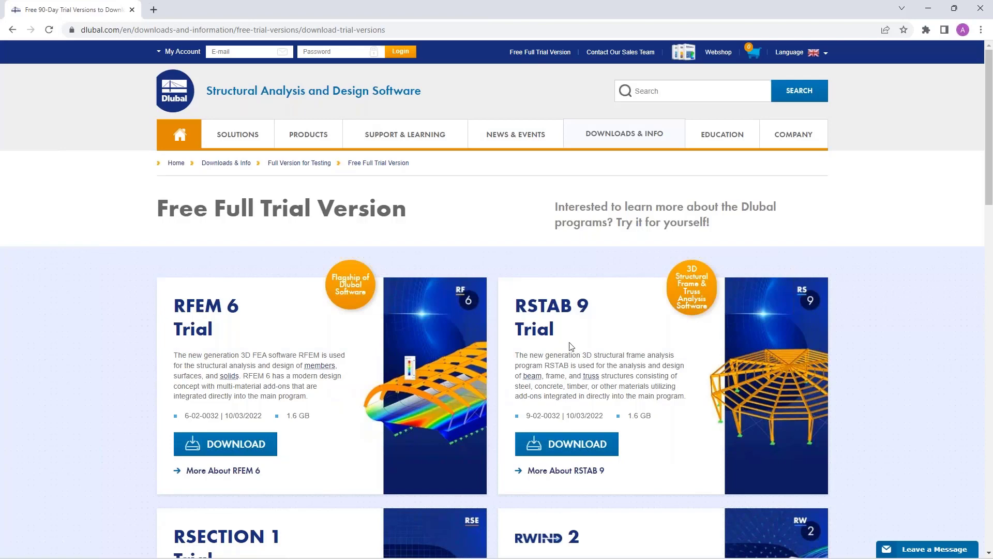
scroll(572, 346, "down", 3)
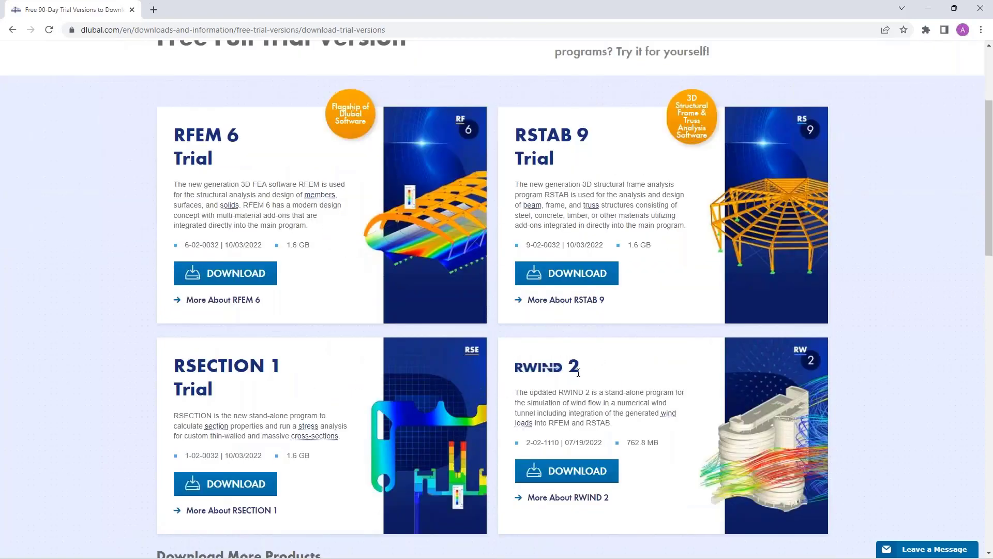
scroll(278, 236, "up", 1)
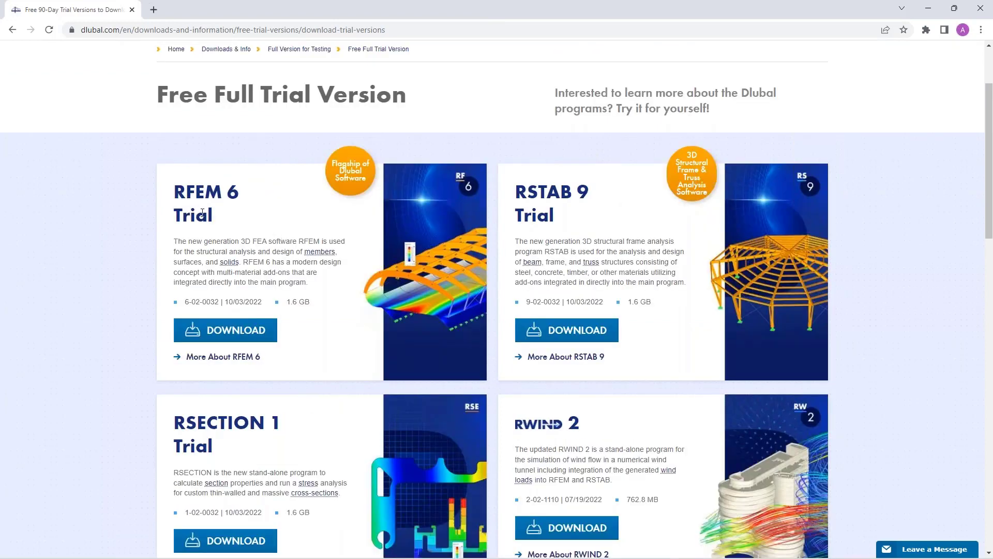